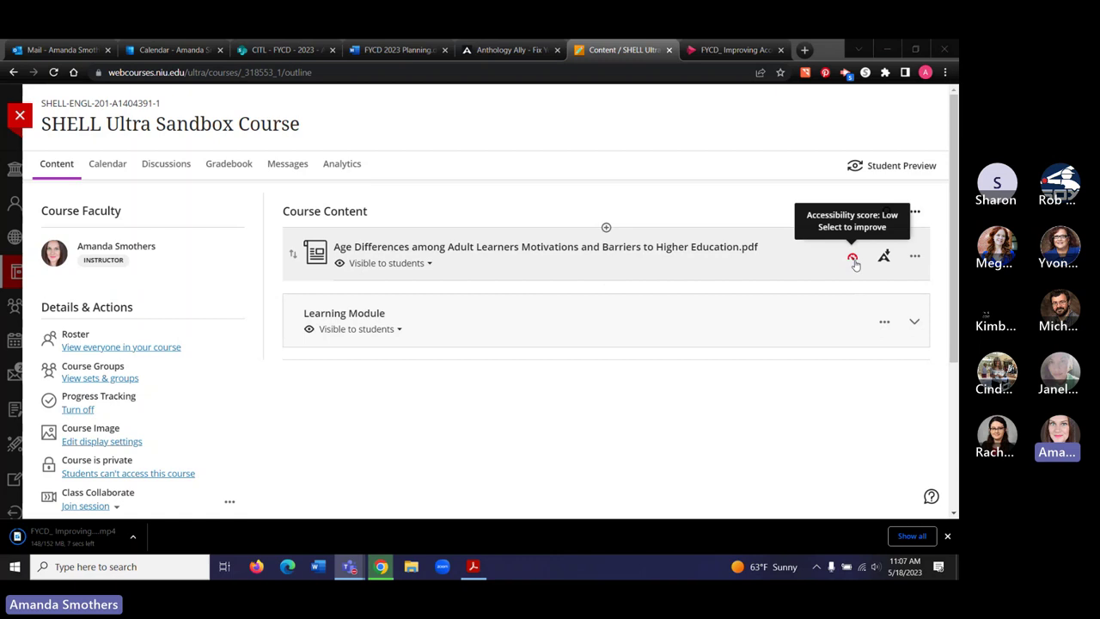
# Step: Open the accessibility report for the Age Differences among Adult Learners PDF and read what an untagged PDF means
pyautogui.click(852, 259)
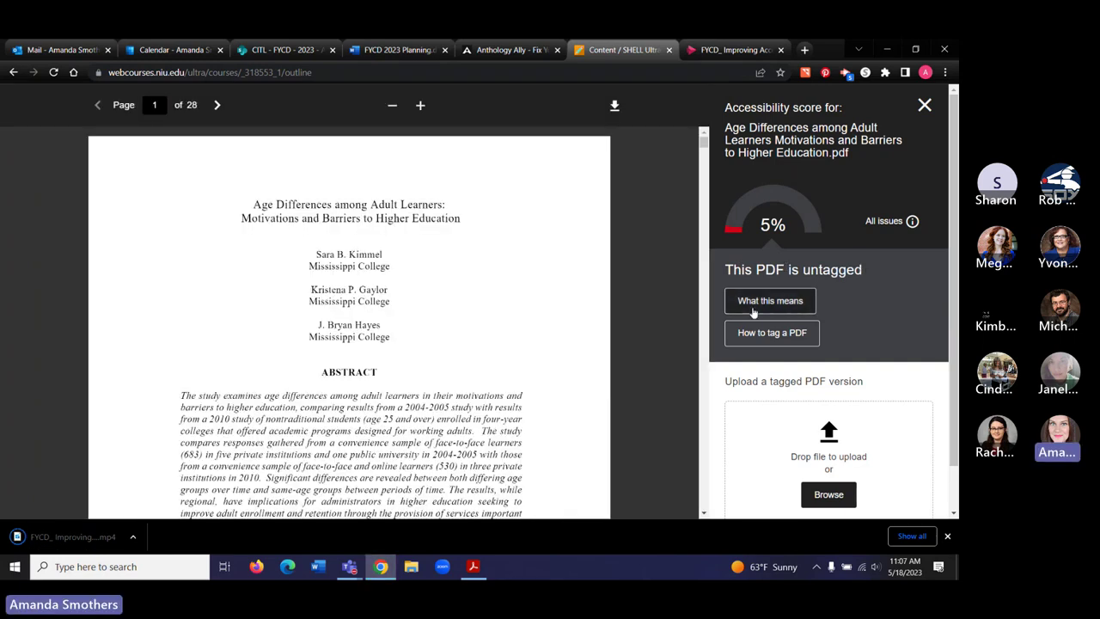
pyautogui.click(770, 301)
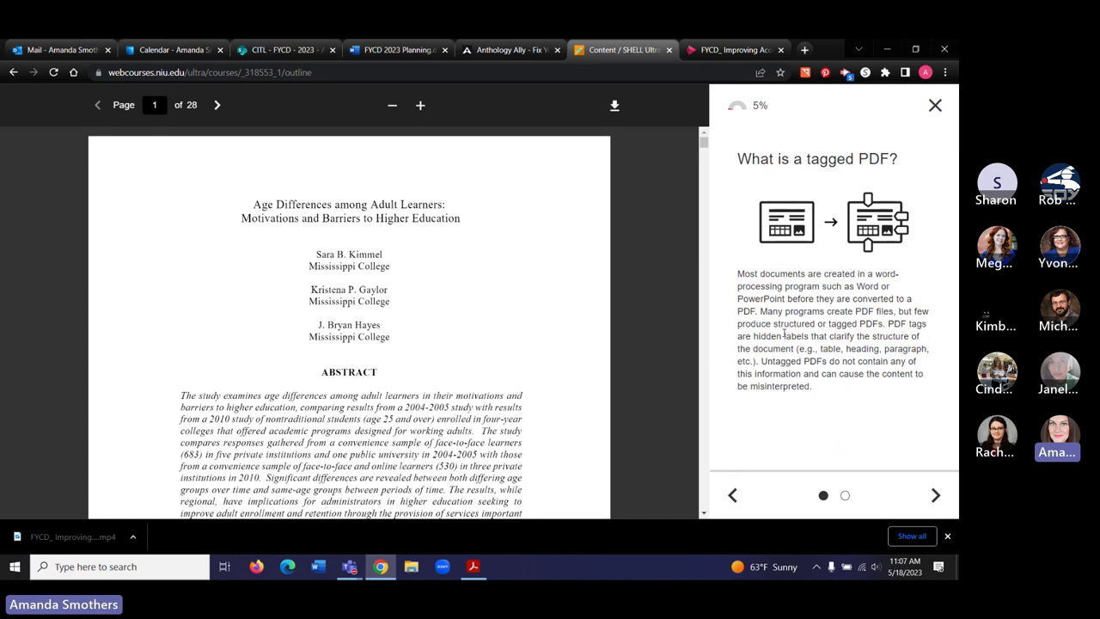
pyautogui.rightClick(741, 273)
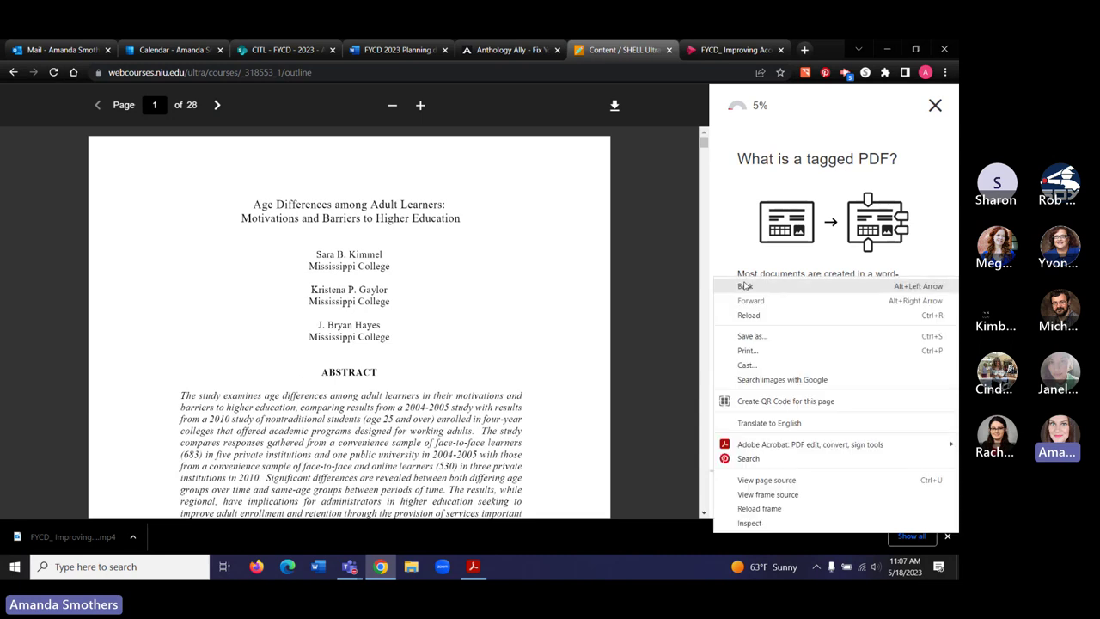
pyautogui.click(744, 285)
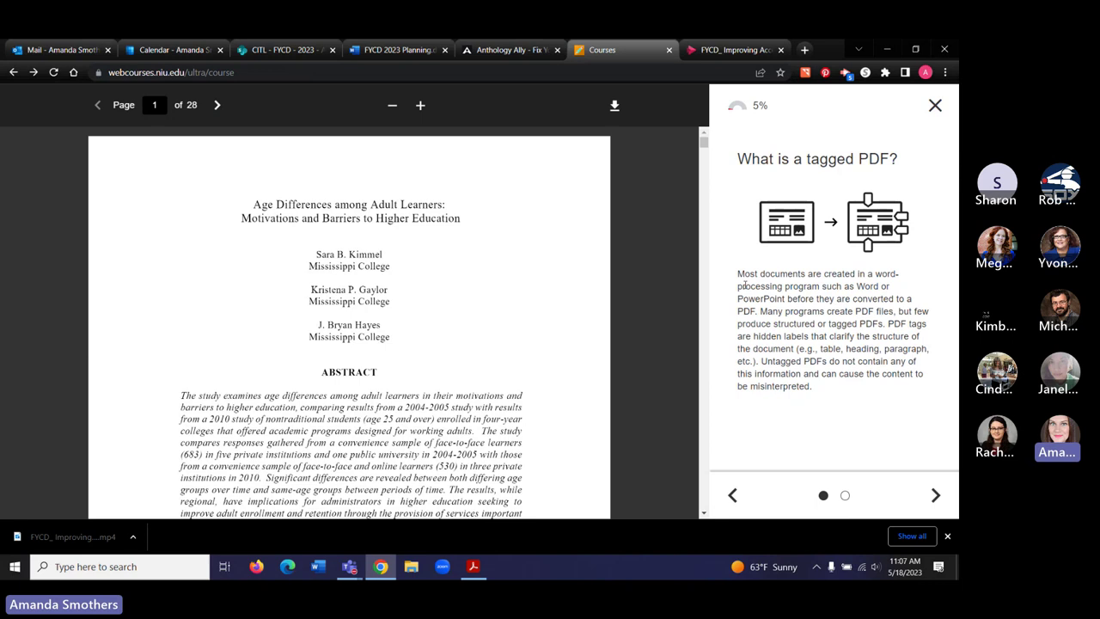
pyautogui.click(935, 105)
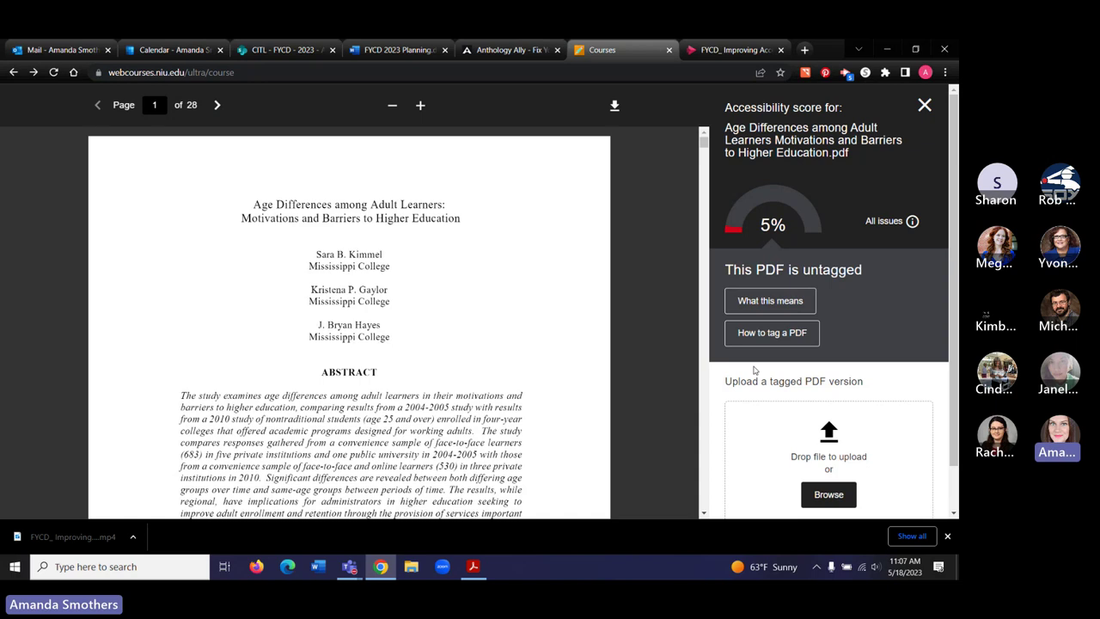
# Step: Go through the guide on how to tag a PDF, answering No to both the editable version and bibliographic reference questions
pyautogui.click(767, 344)
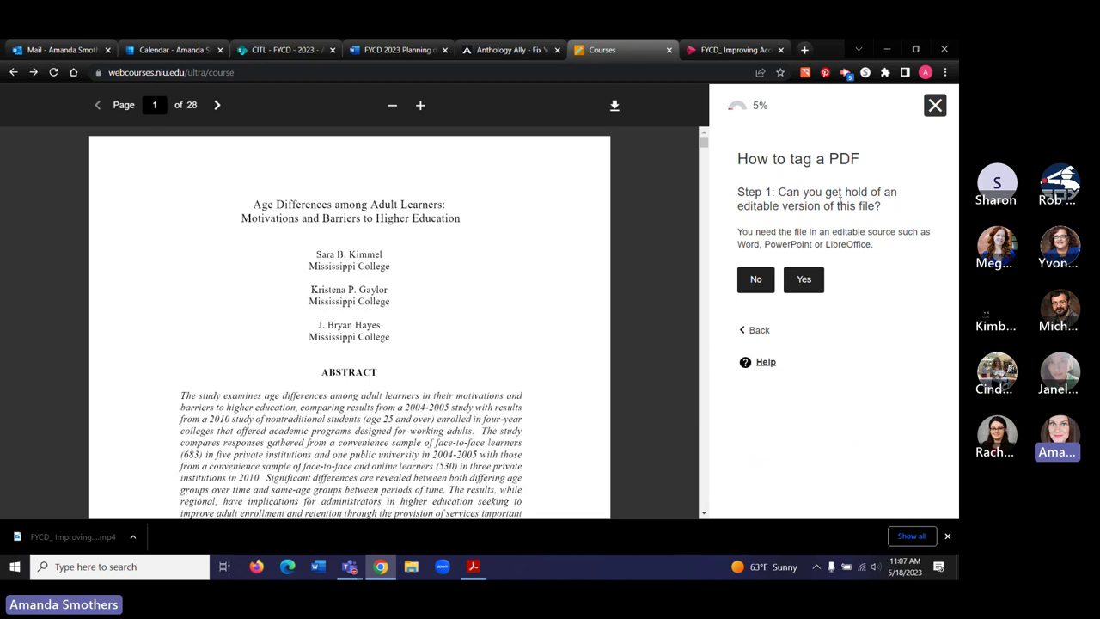
pyautogui.click(749, 282)
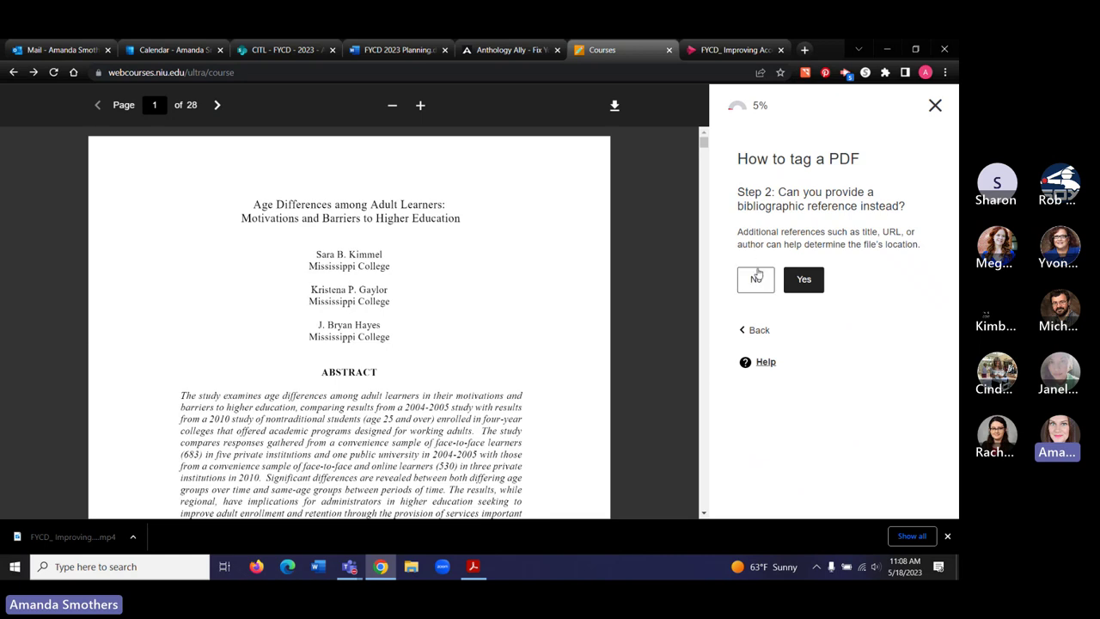
pyautogui.click(756, 280)
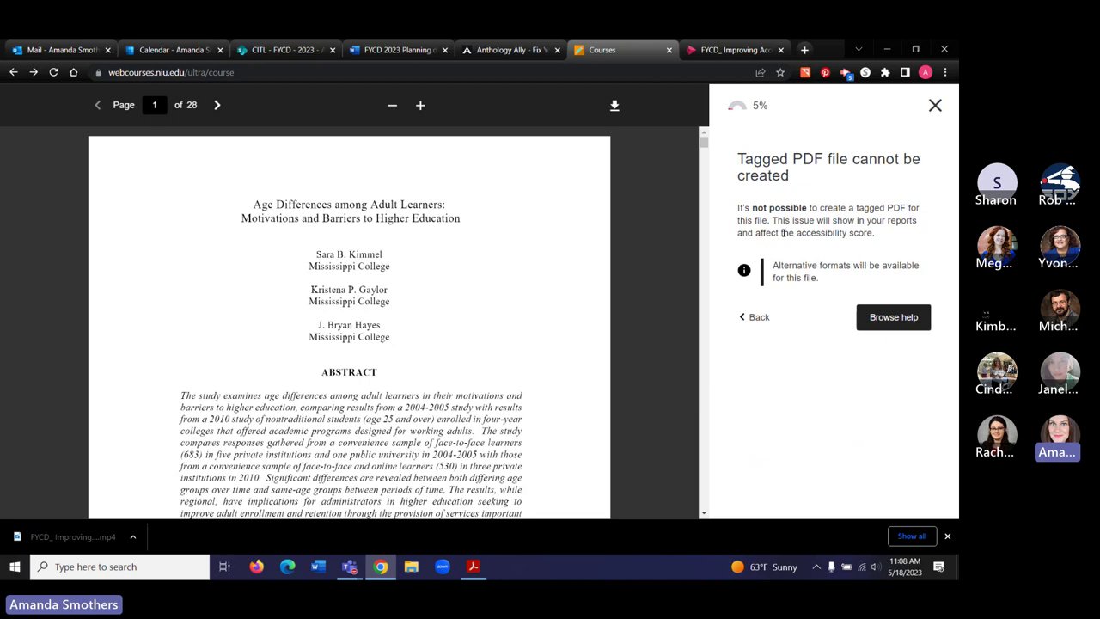
pyautogui.click(757, 317)
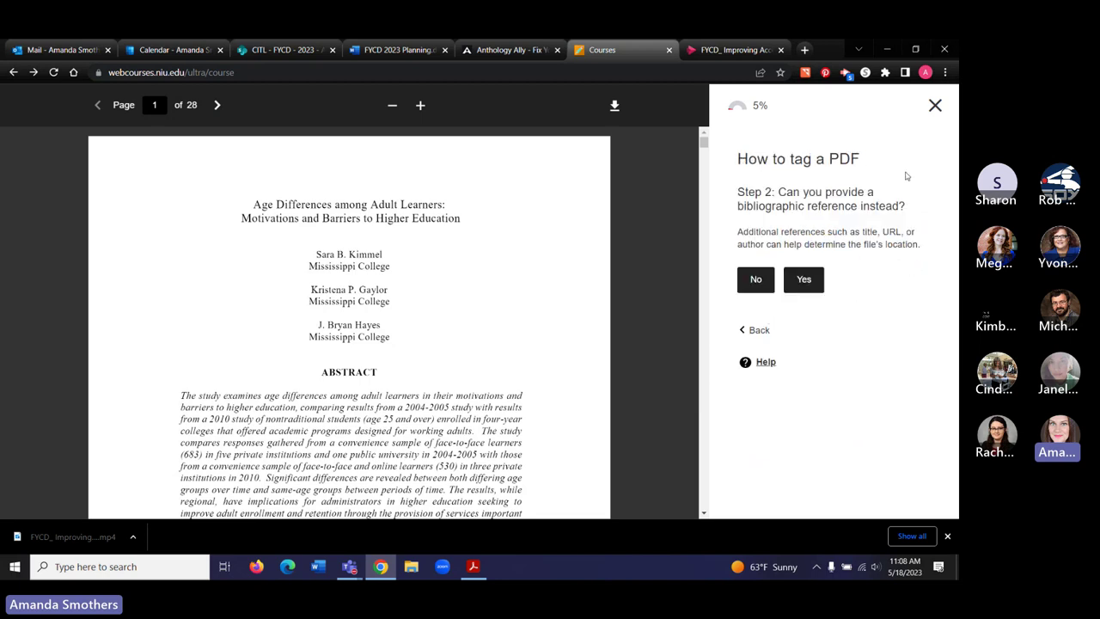
pyautogui.click(935, 105)
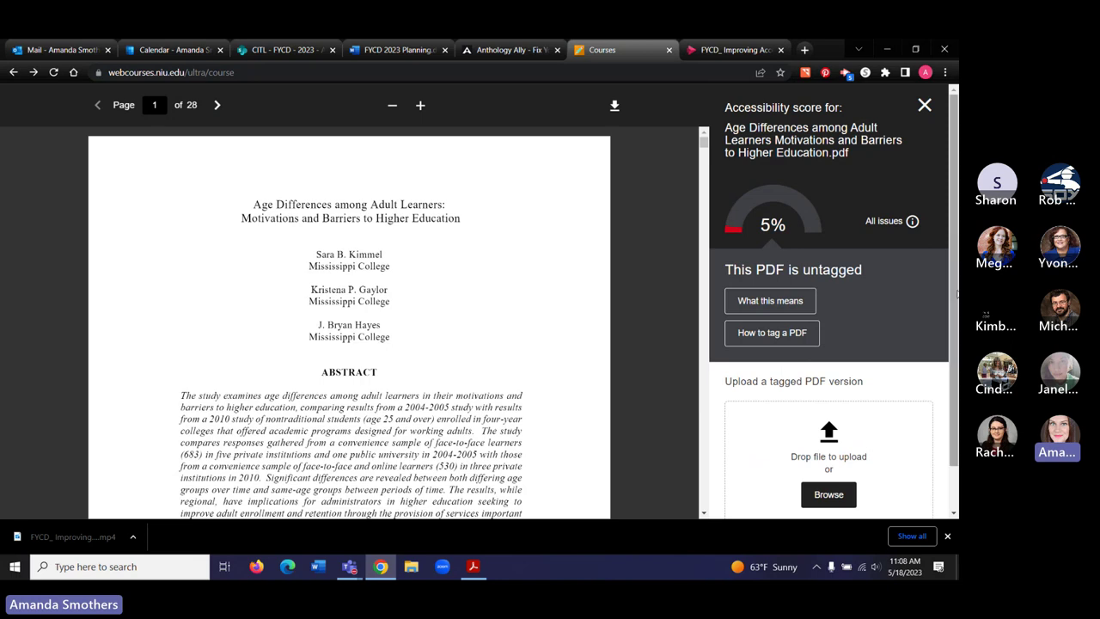
# Step: View the upload area for a tagged PDF version, glance at the document in Adobe Acrobat, and close the accessibility report
pyautogui.scroll(-1, 953, 200)
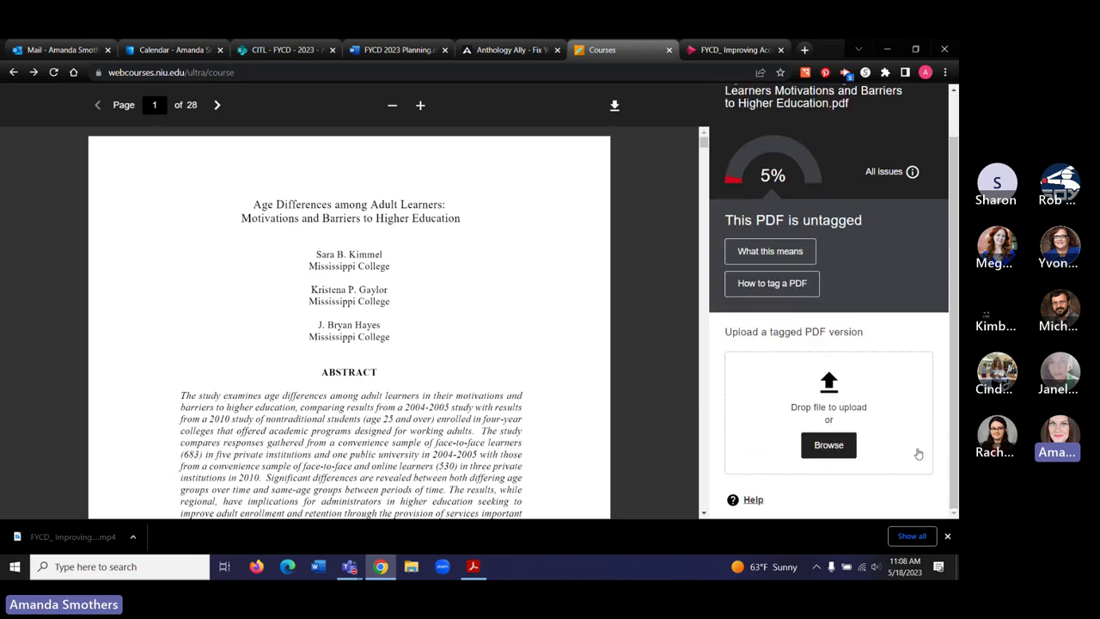
pyautogui.click(480, 572)
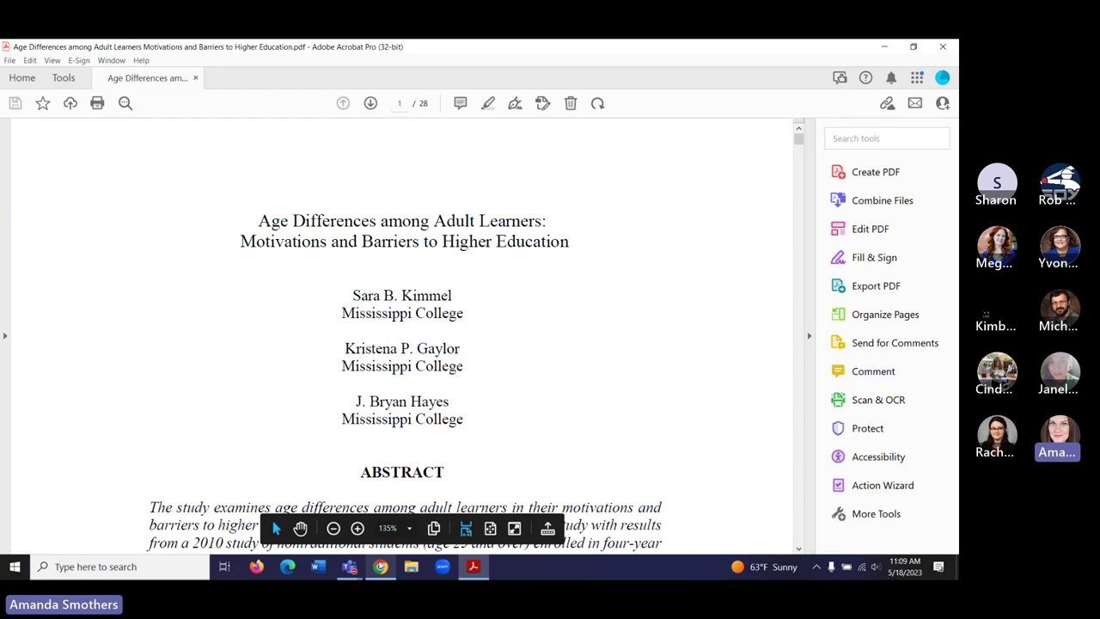
pyautogui.click(383, 565)
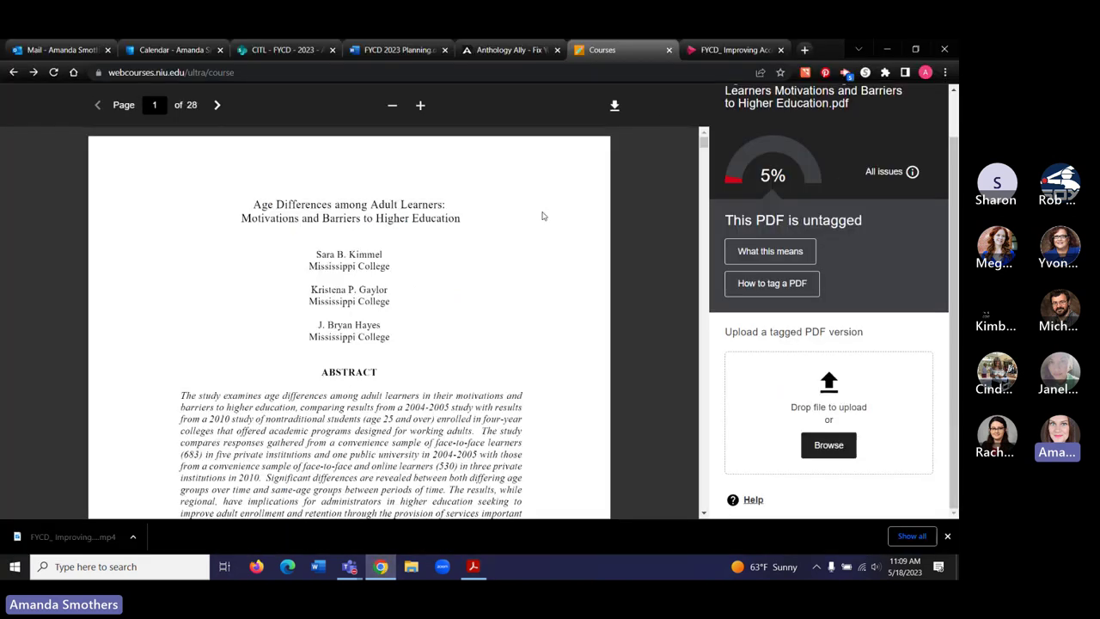
pyautogui.click(948, 535)
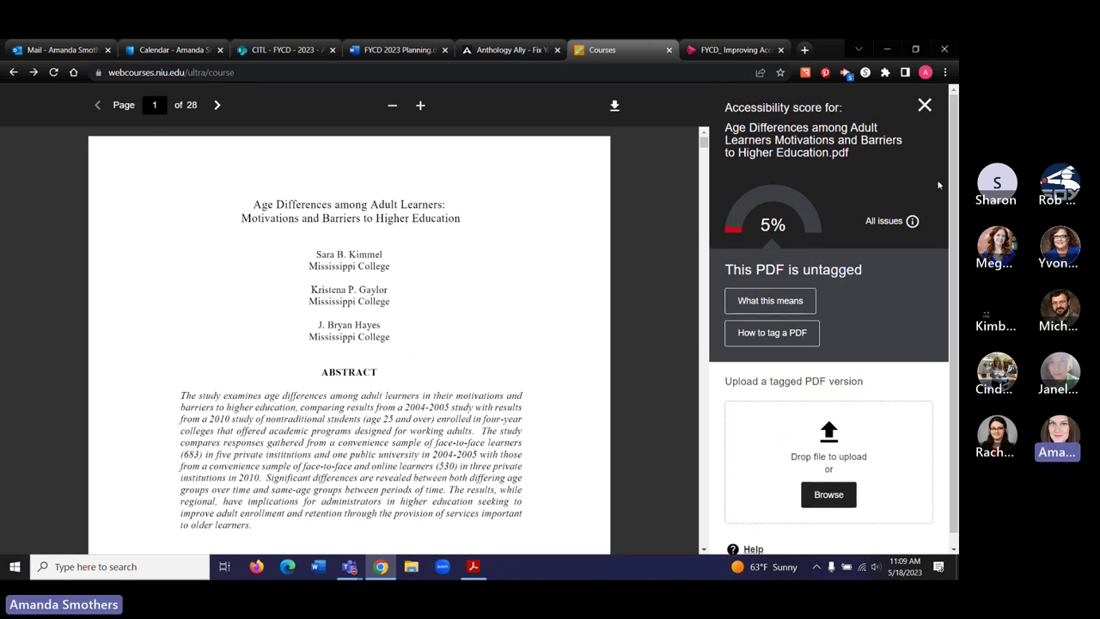
pyautogui.click(924, 92)
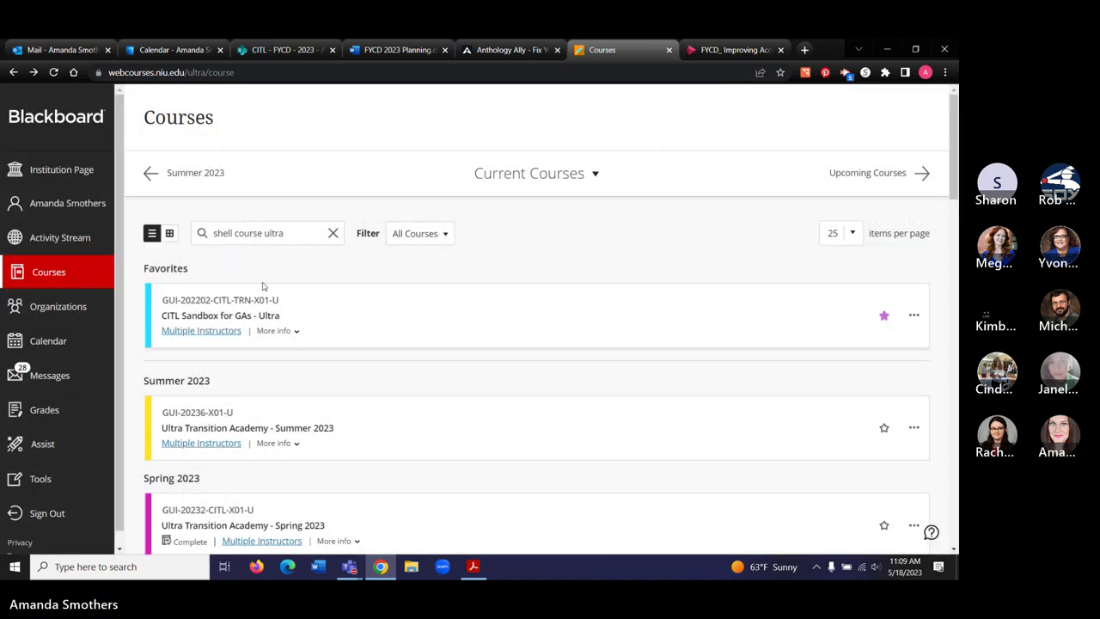
# Step: Search the courses for "shell course shell" and open SHELL Ultra Sandbox Course
pyautogui.click(296, 233)
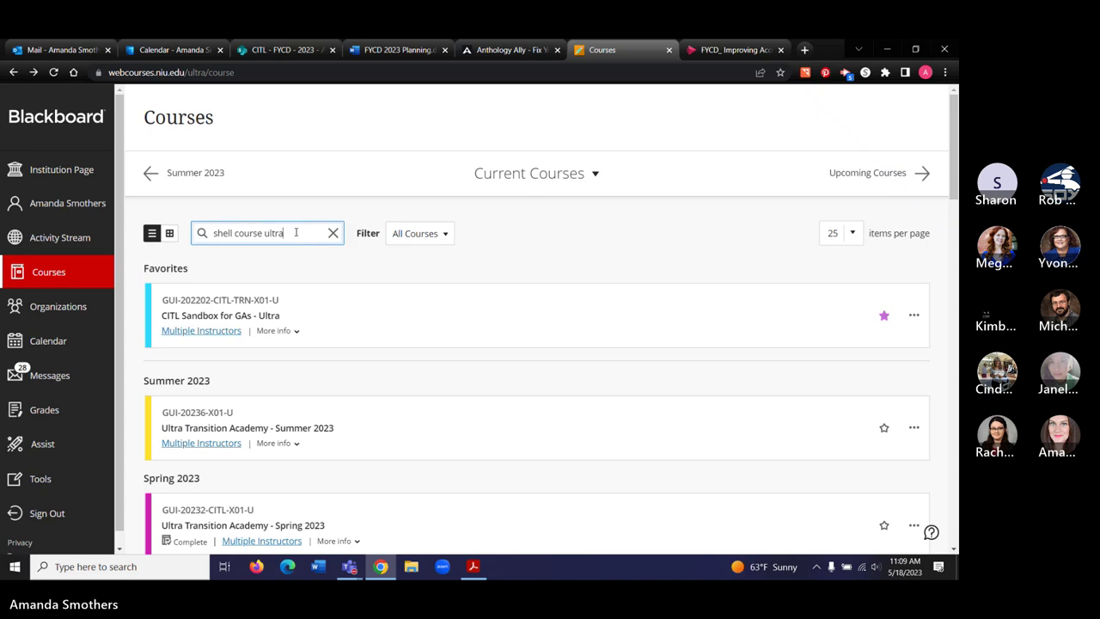
pyautogui.press('BackSpace')
pyautogui.press('BackSpace')
pyautogui.press('BackSpace')
pyautogui.press('BackSpace')
pyautogui.press('BackSpace')
pyautogui.press('BackSpace')
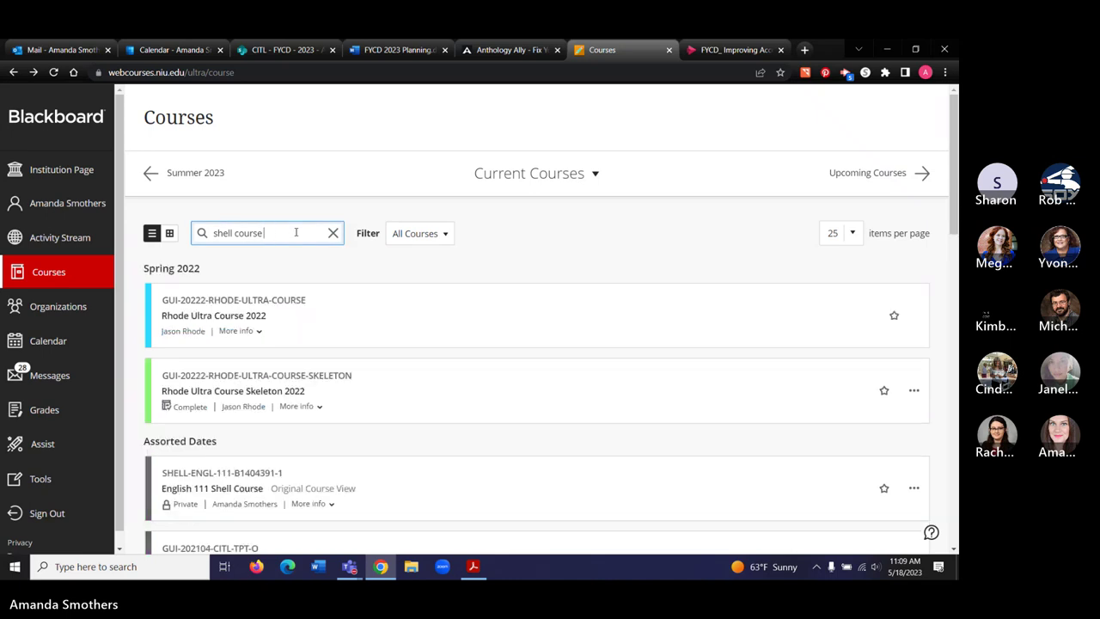
pyautogui.write('sel')
pyautogui.press('BackSpace')
pyautogui.press('BackSpace')
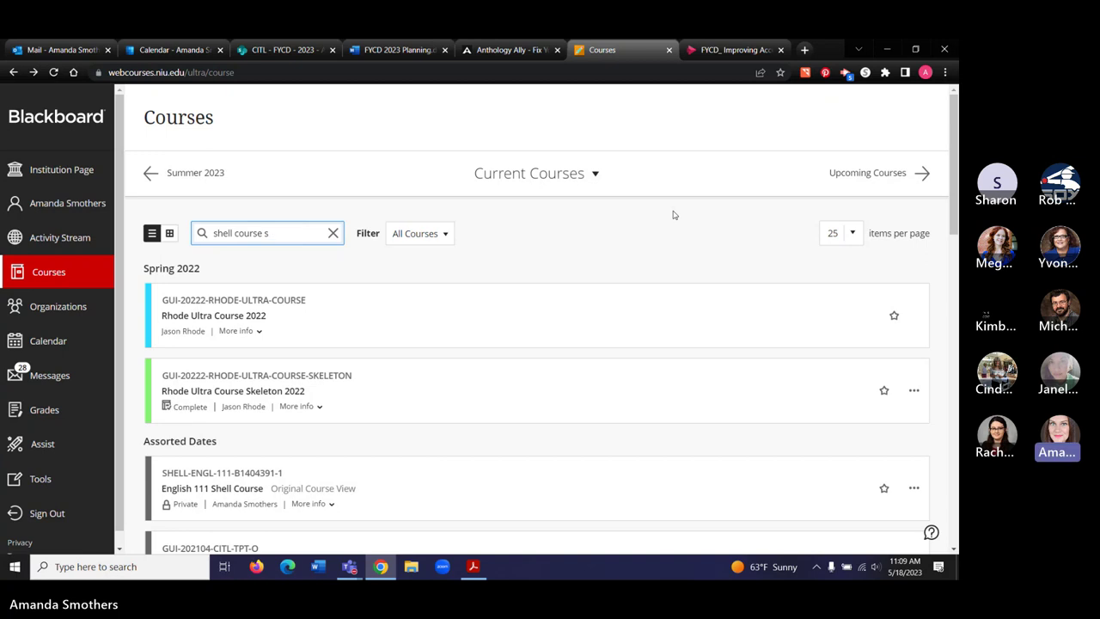
pyautogui.write('hell')
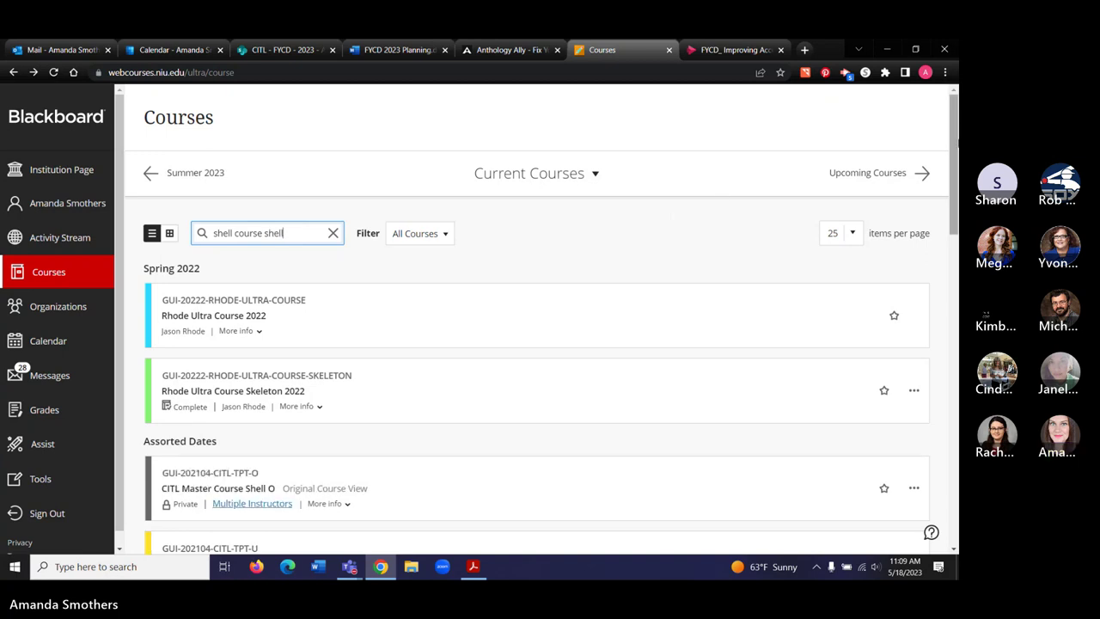
pyautogui.moveTo(955, 142); pyautogui.dragTo(955, 512)
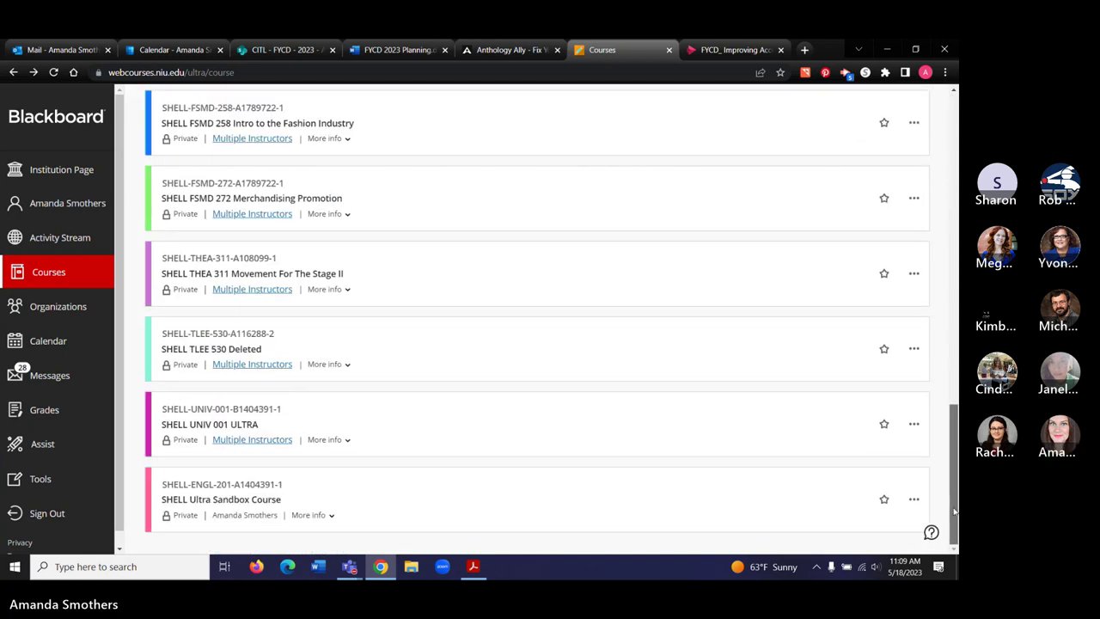
pyautogui.click(284, 507)
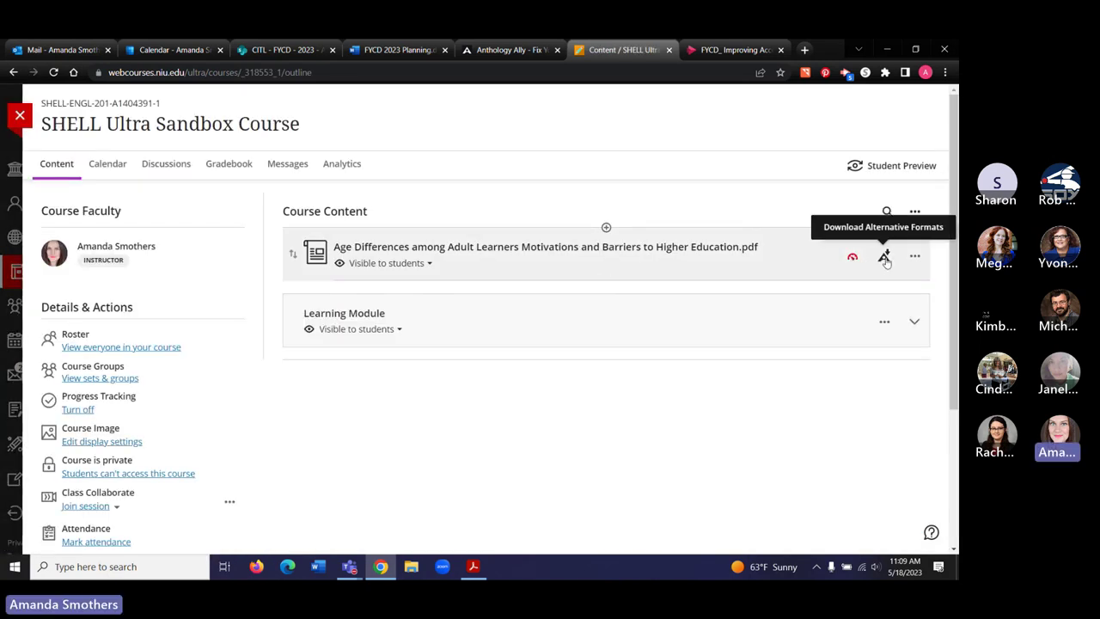
# Step: Review the alternative formats offered for downloading the course PDF and leave without downloading one
pyautogui.click(885, 258)
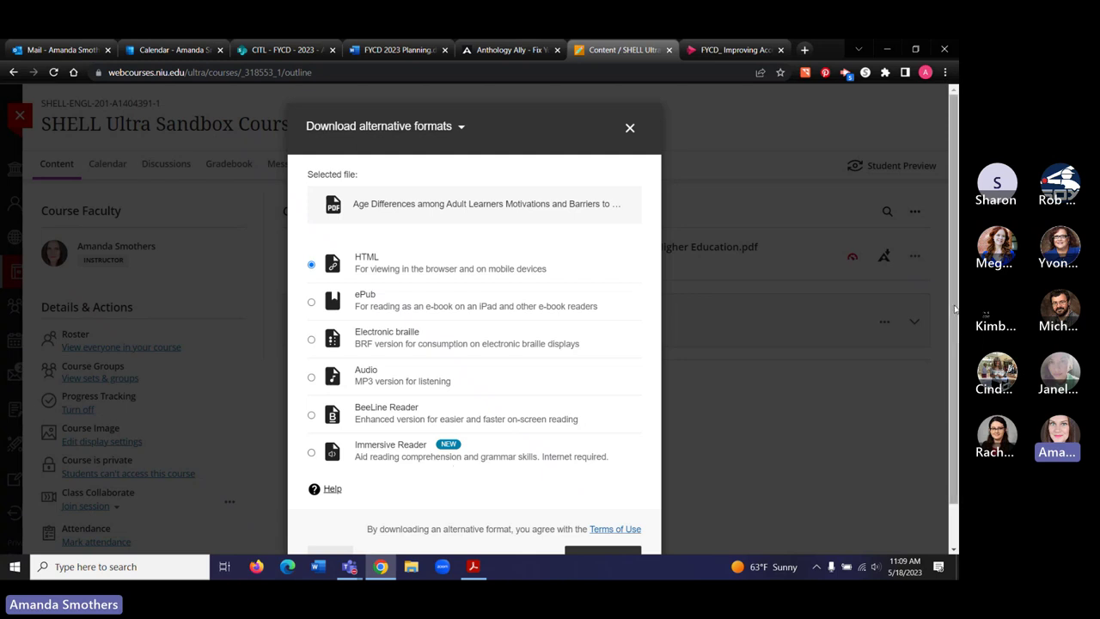
pyautogui.scroll(-1, 404, 404)
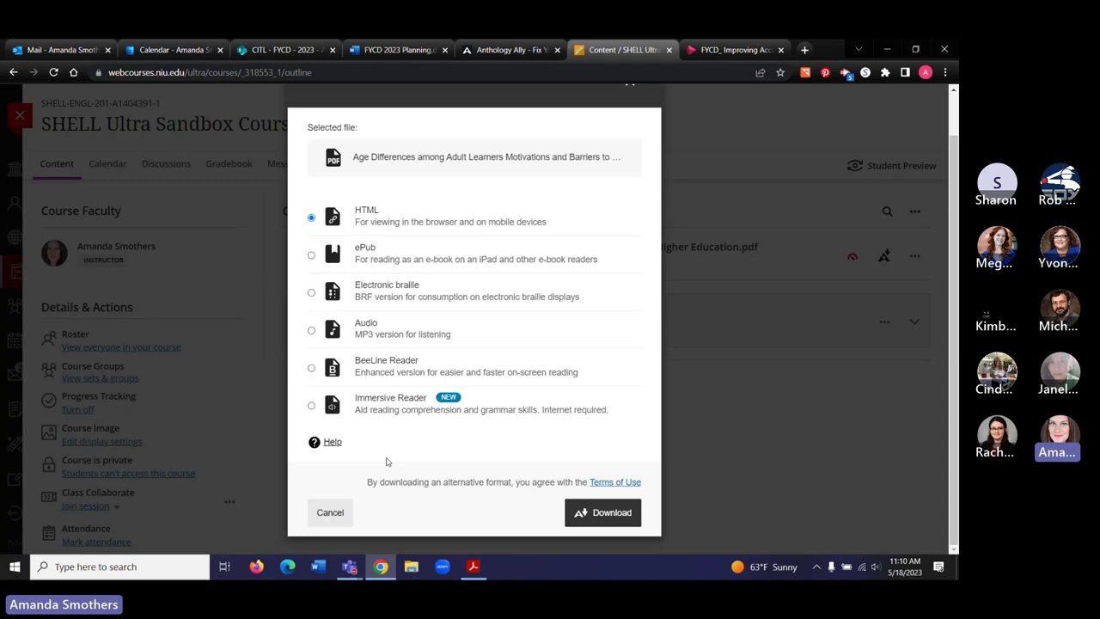
pyautogui.click(331, 512)
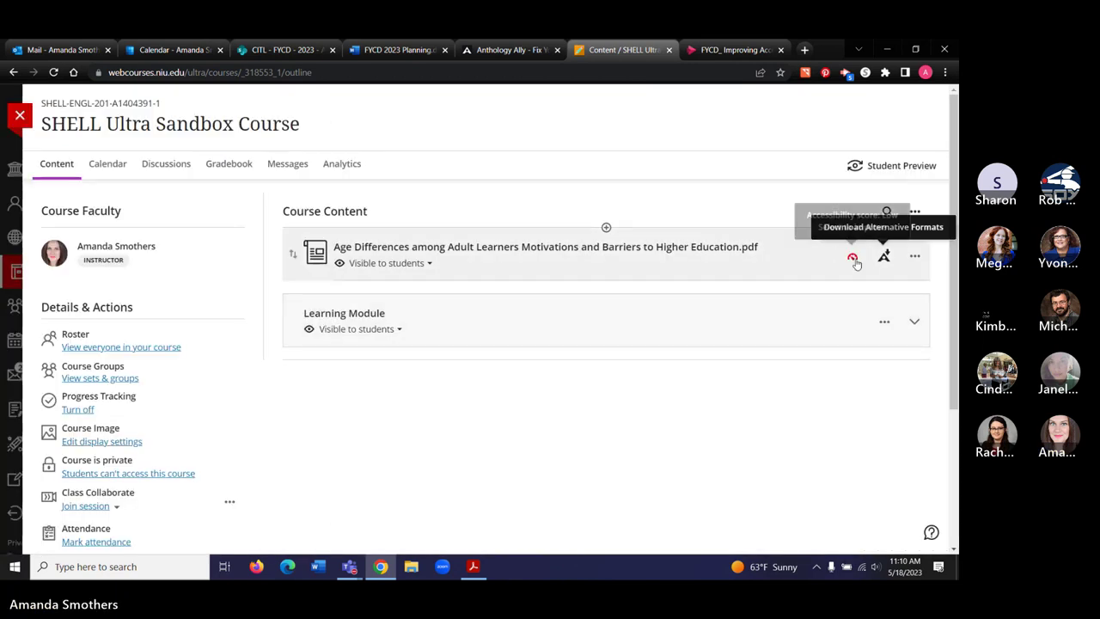
# Step: Reopen the course PDF's accessibility report and open the Accessibility tools for the same document in Adobe Acrobat Pro
pyautogui.click(854, 260)
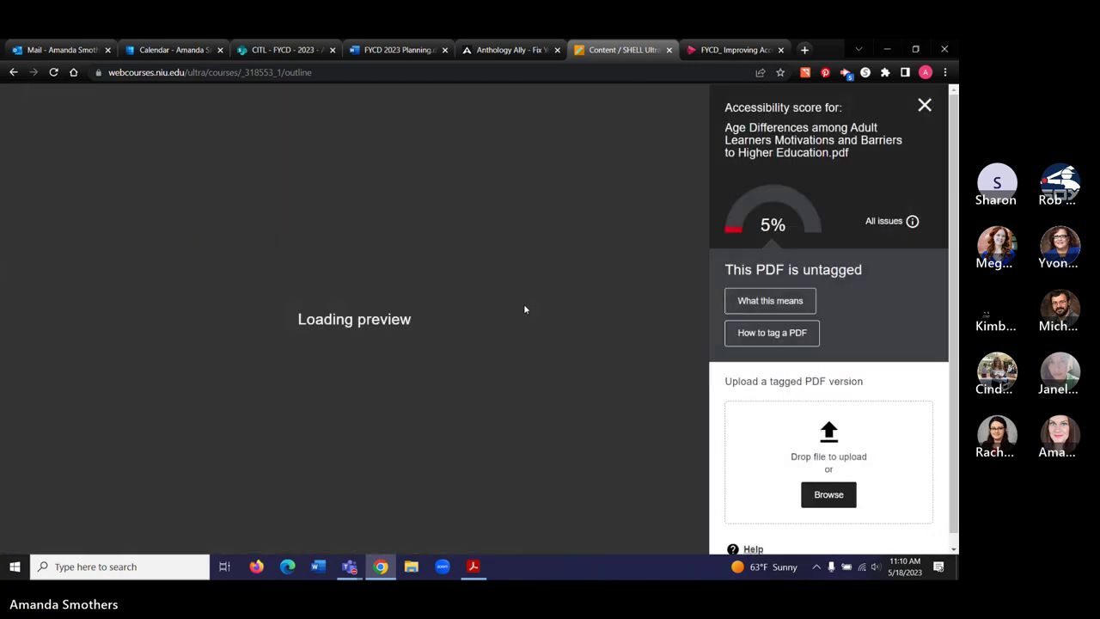
pyautogui.click(474, 566)
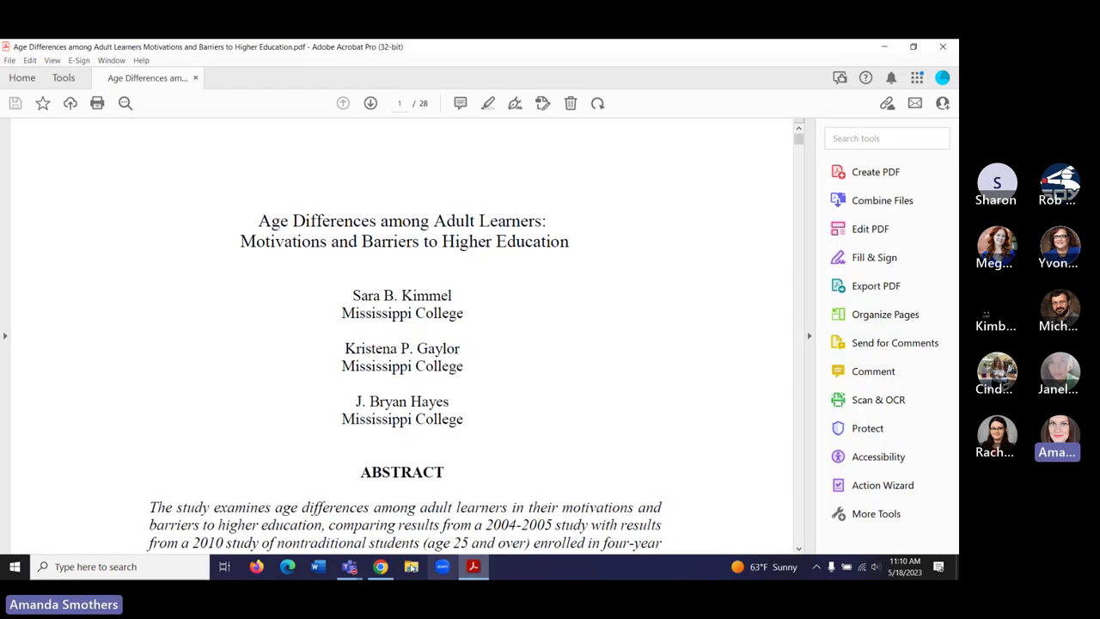
pyautogui.click(475, 567)
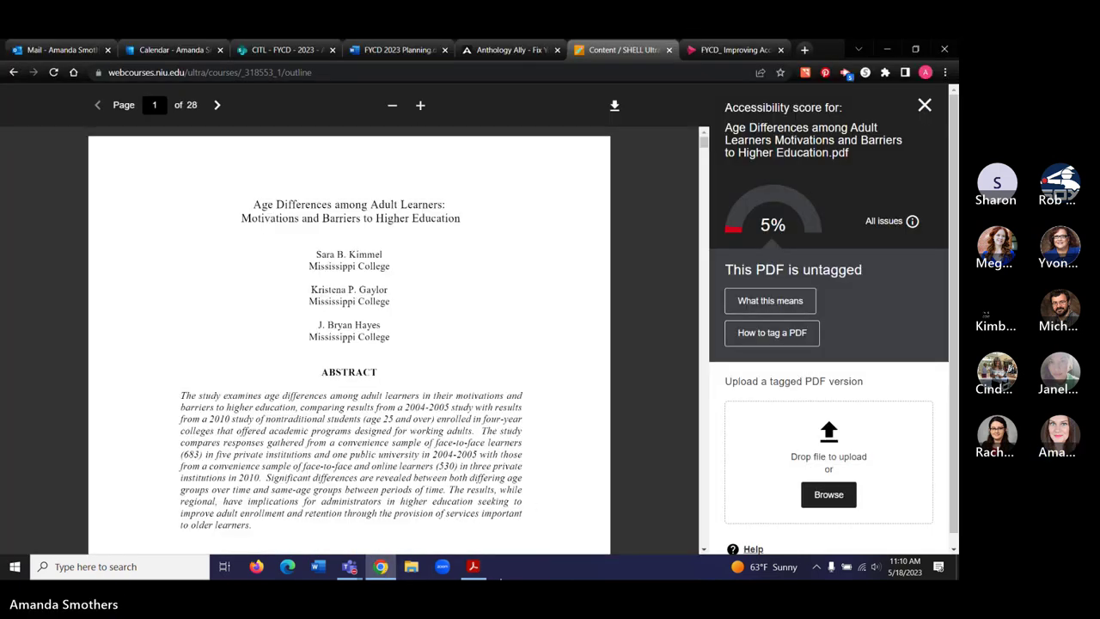
pyautogui.click(473, 566)
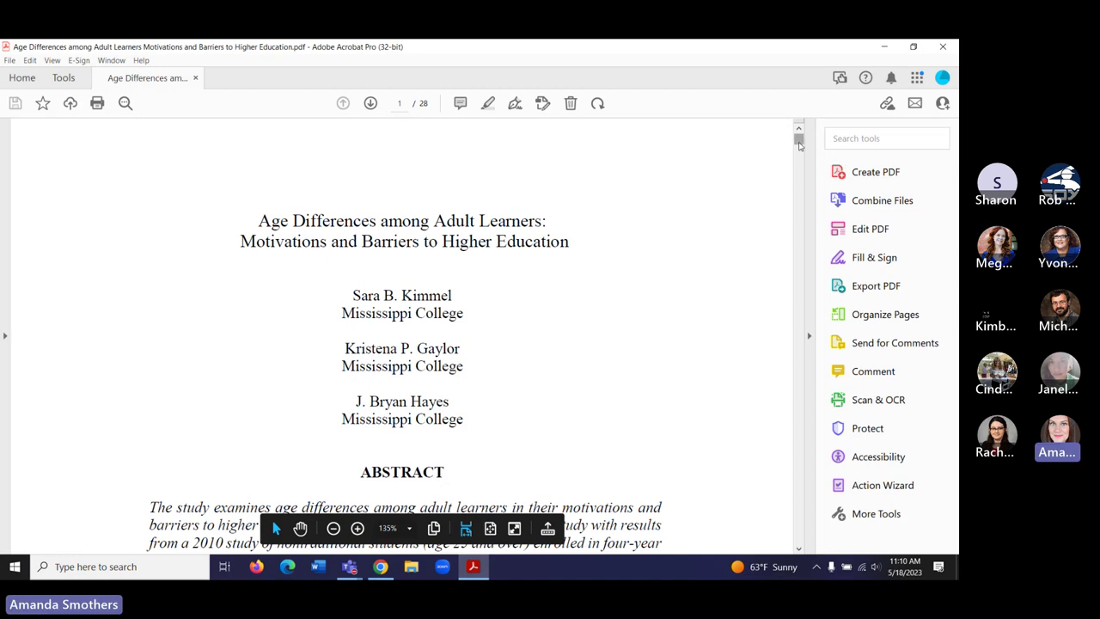
pyautogui.click(885, 460)
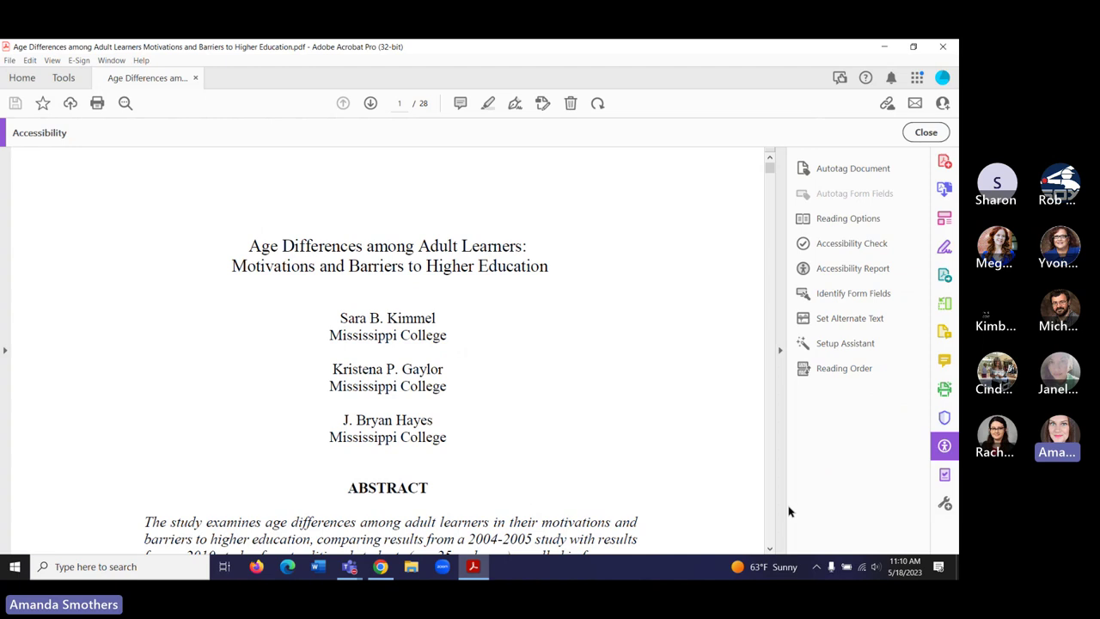
# Step: Locate Accessibility in the Protect & Standardize group of the full tool list and view its shortcut options
pyautogui.click(58, 77)
pyautogui.moveTo(795, 240); pyautogui.dragTo(791, 499)
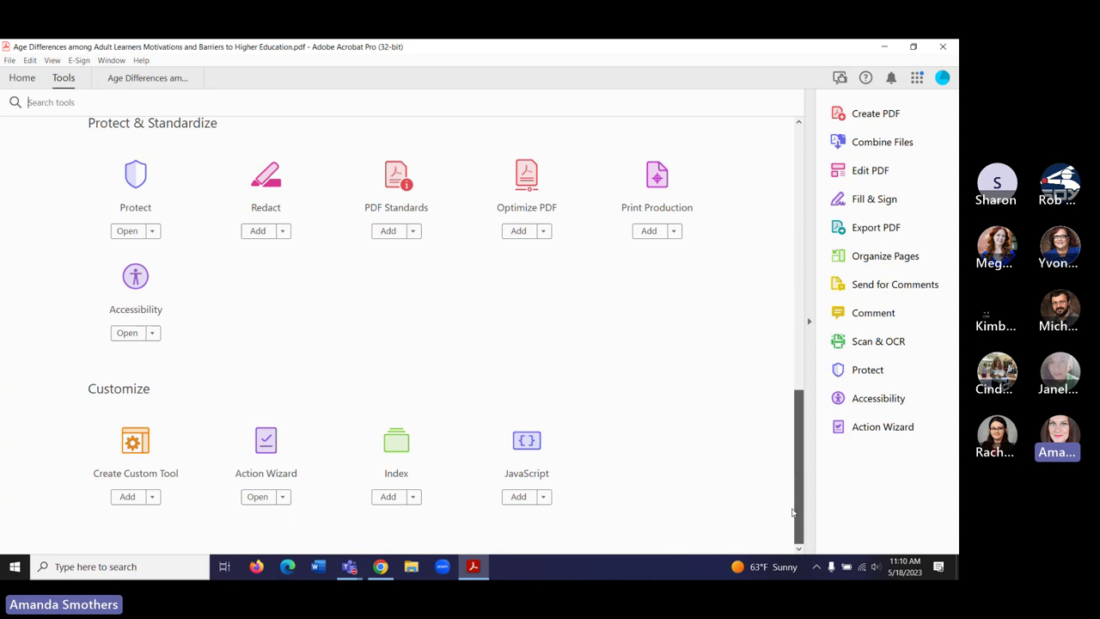
pyautogui.click(154, 334)
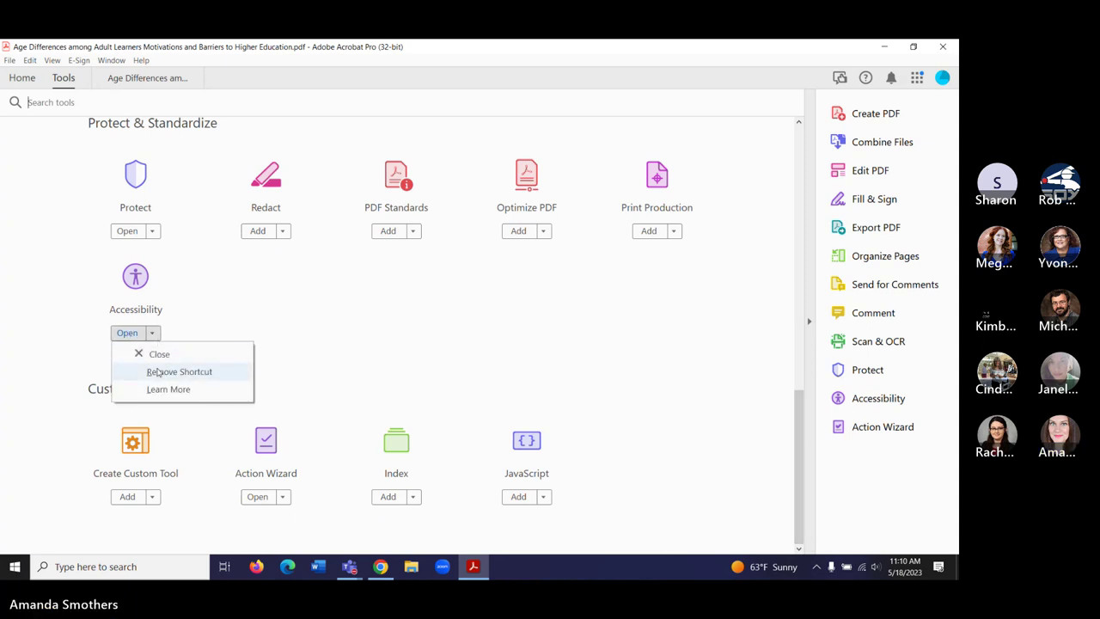
pyautogui.click(253, 324)
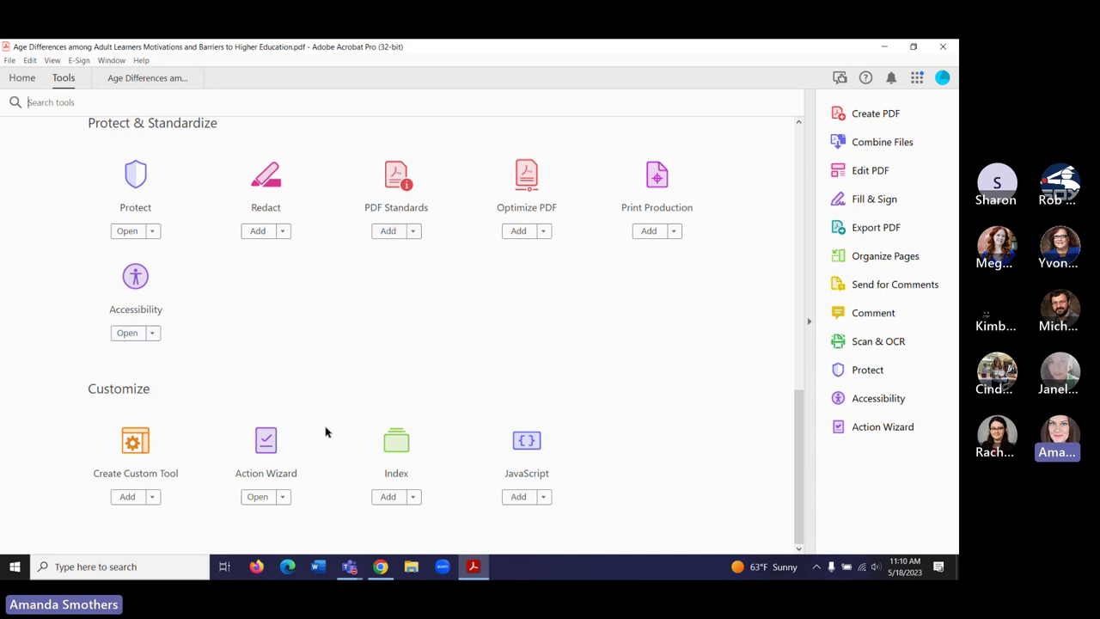
pyautogui.moveTo(796, 415); pyautogui.dragTo(795, 229)
pyautogui.scroll(-5, 791, 215)
pyautogui.moveTo(797, 409); pyautogui.dragTo(797, 147)
# Step: Return to the document's Accessibility tools, examine the Reading Order options, and close them
pyautogui.click(878, 398)
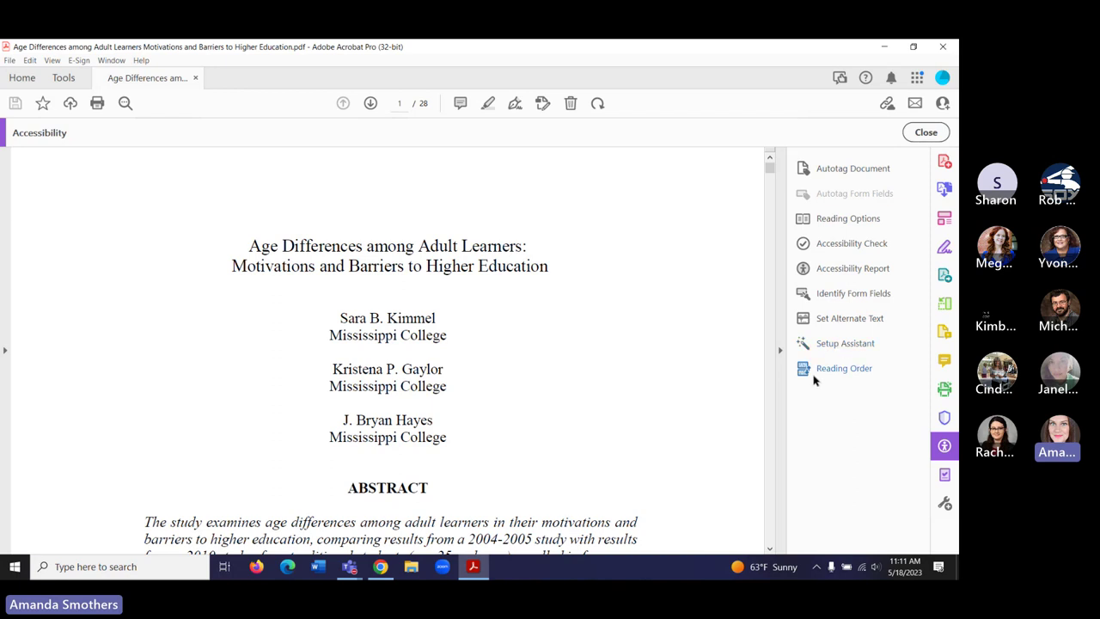
pyautogui.click(844, 368)
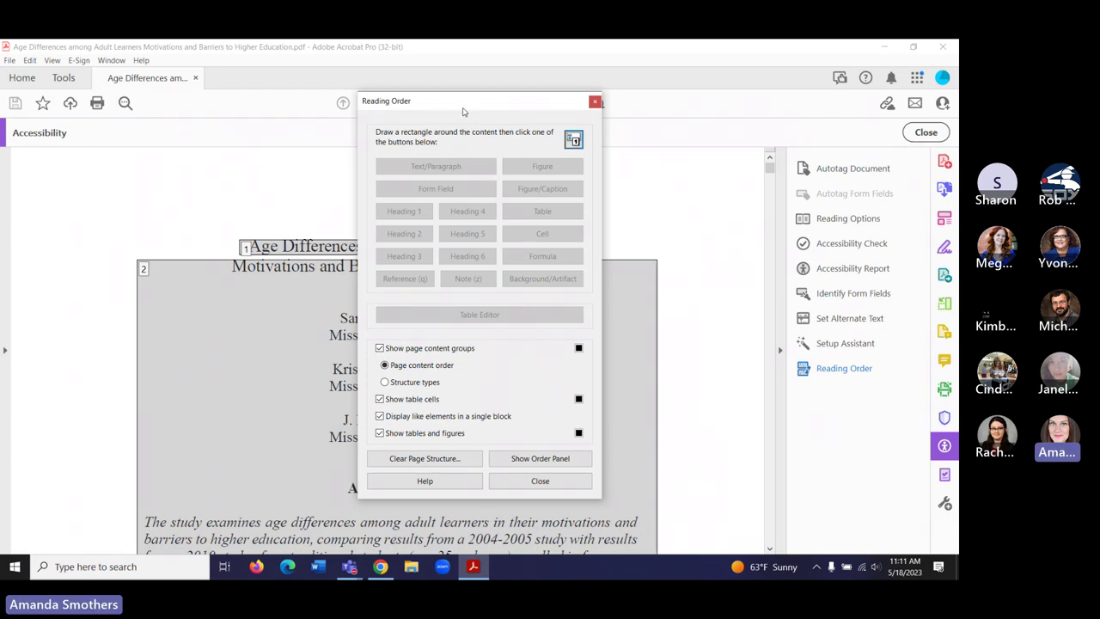
pyautogui.click(595, 103)
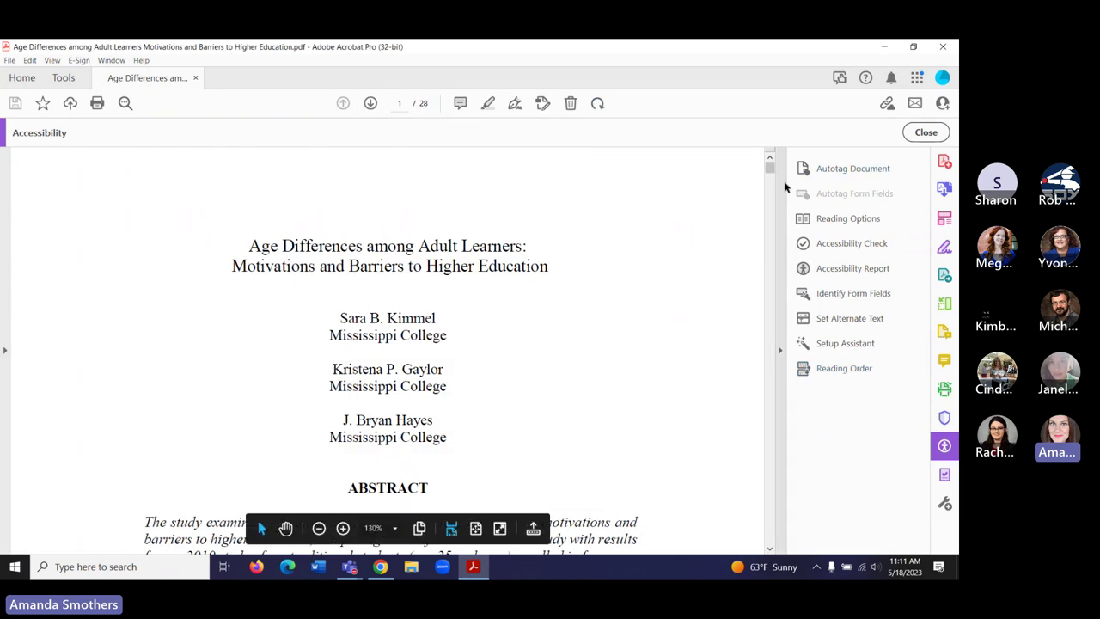
# Step: Run the accessibility check on all pages with an accessibility report and expand the Document category of issues
pyautogui.click(843, 247)
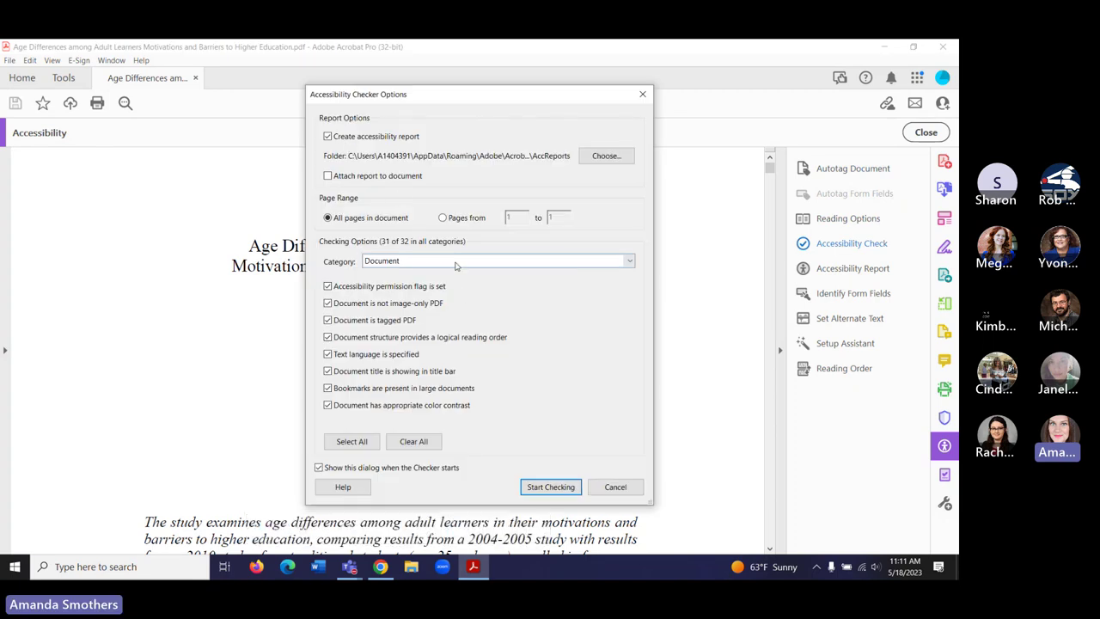
pyautogui.click(550, 487)
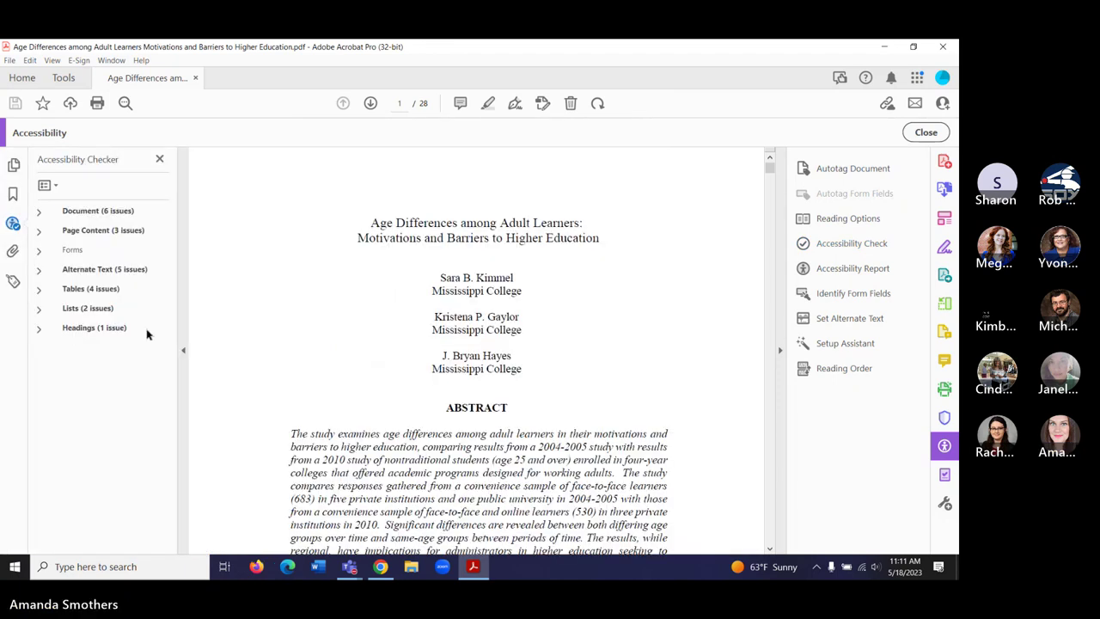
pyautogui.click(108, 211)
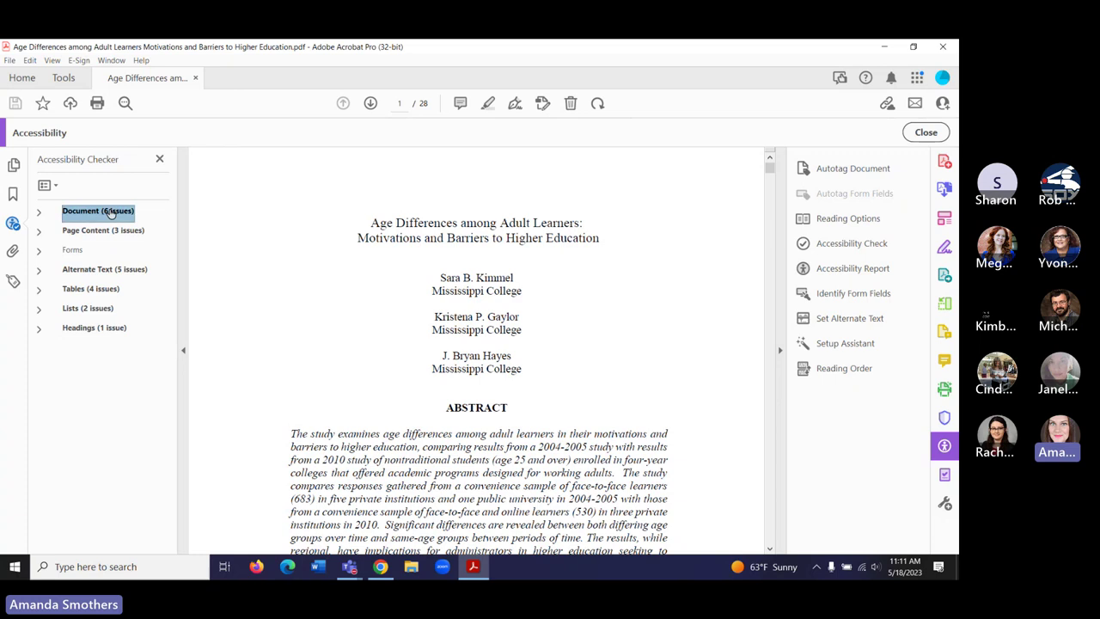
pyautogui.click(38, 214)
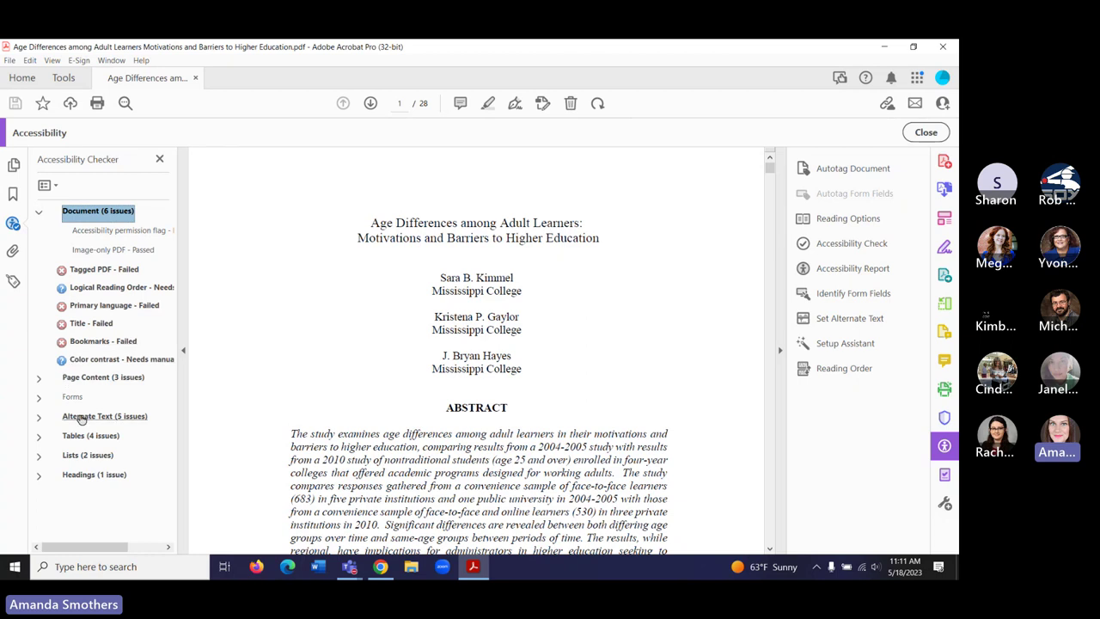
# Step: Examine the Alternate Text issues and the actions offered for the Tagged PDF issue in the checker results
pyautogui.click(39, 416)
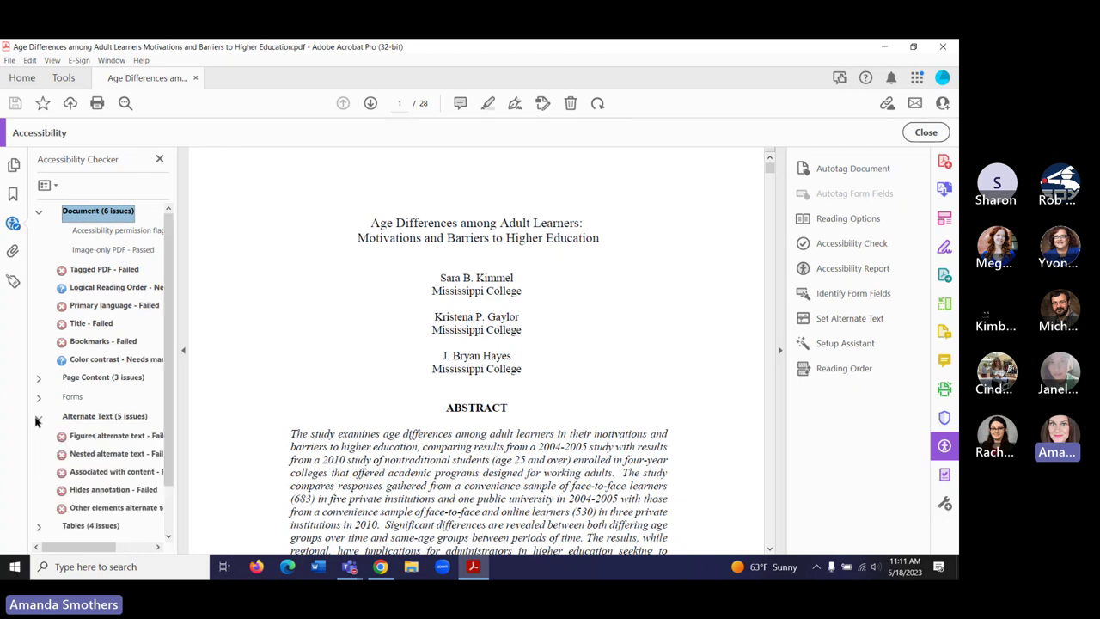
pyautogui.click(114, 438)
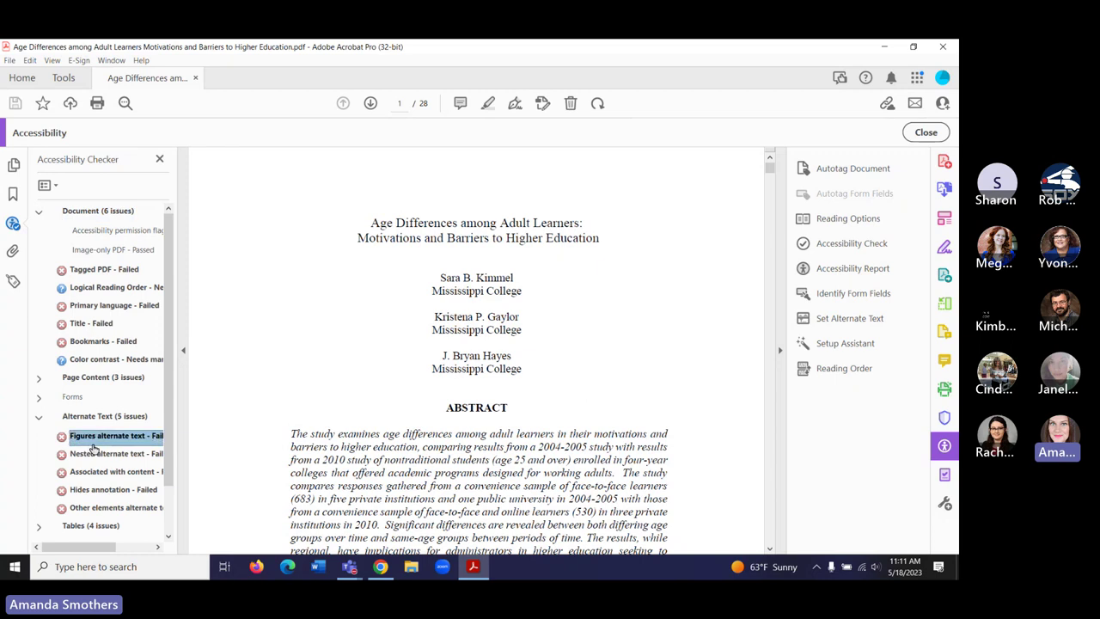
pyautogui.click(138, 458)
pyautogui.click(149, 473)
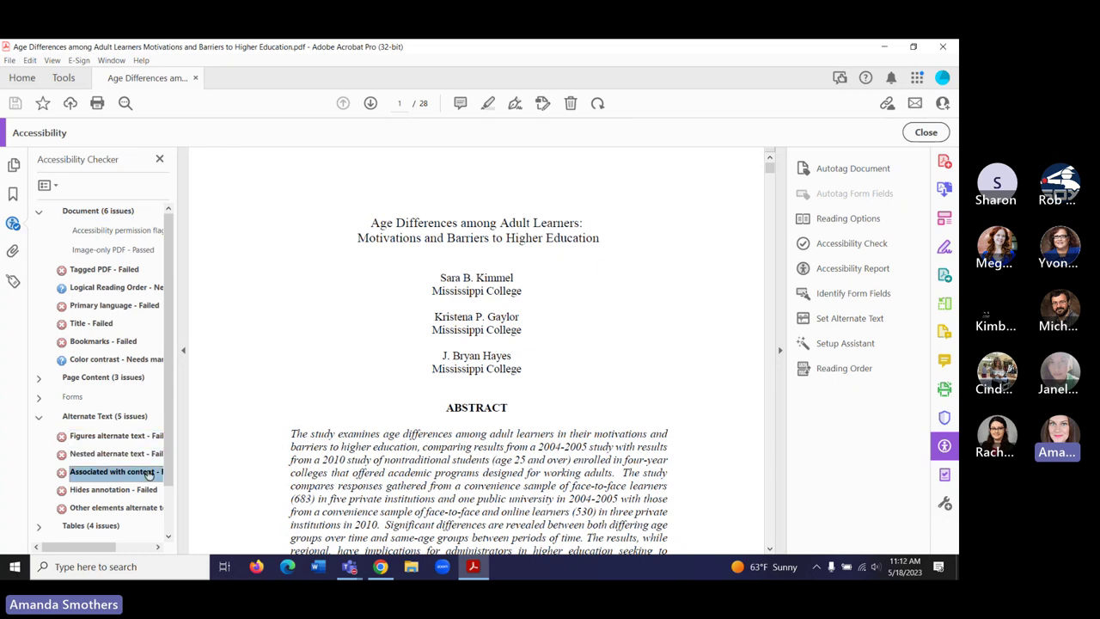
pyautogui.click(138, 269)
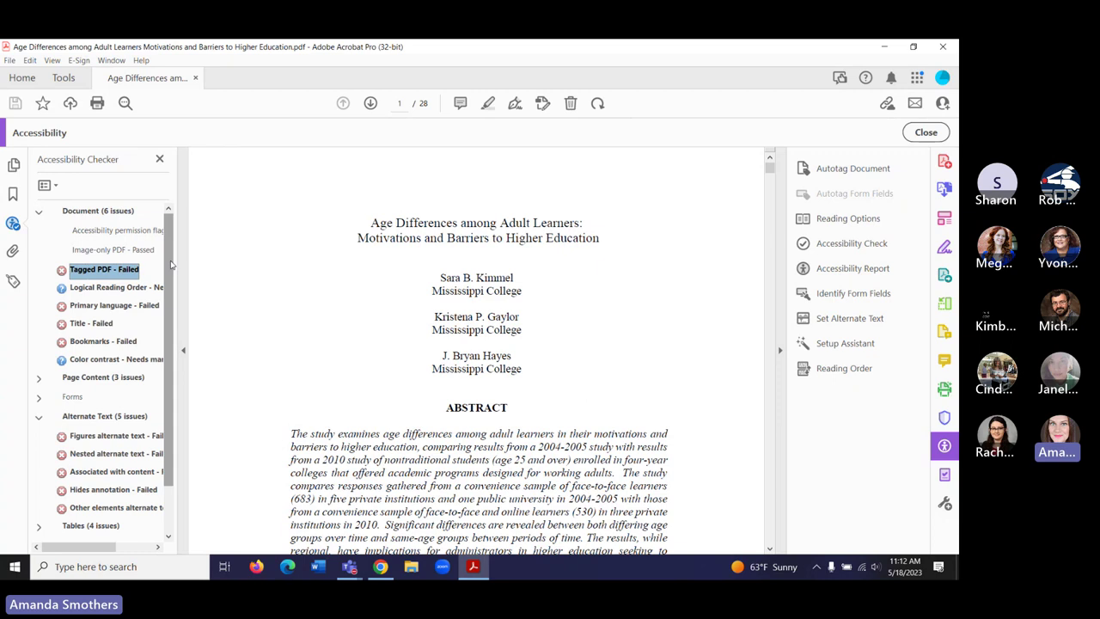
pyautogui.click(49, 185)
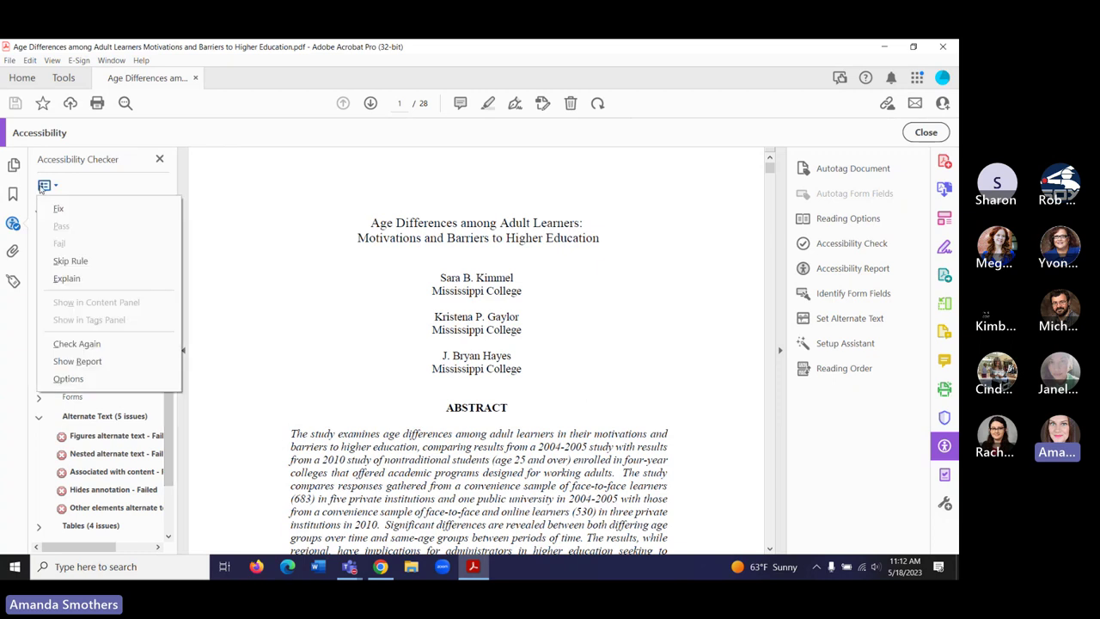
pyautogui.click(73, 189)
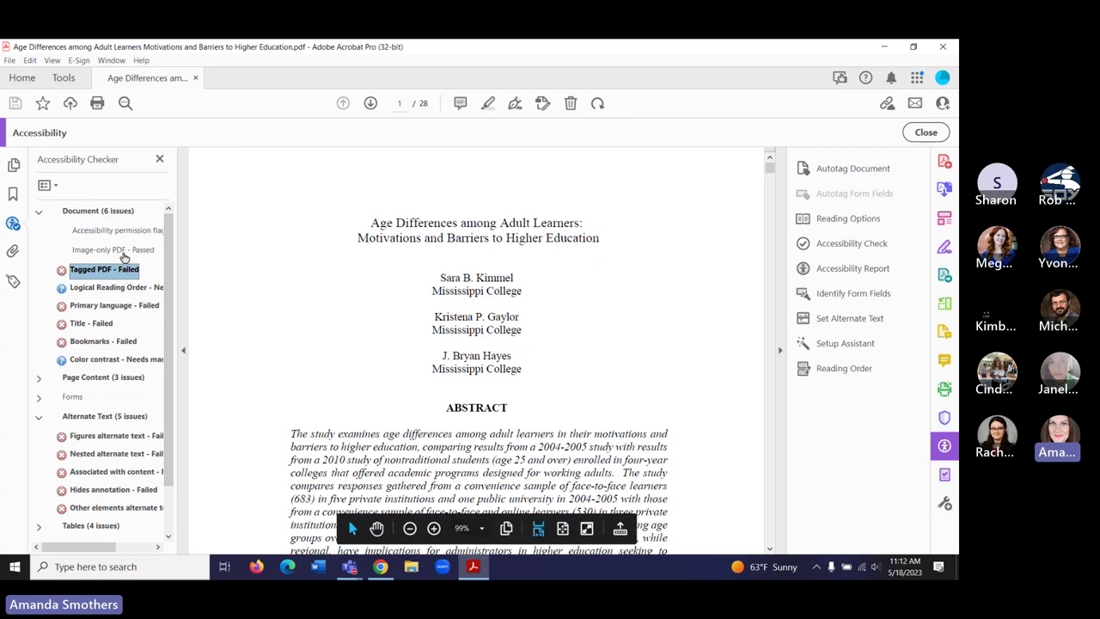
pyautogui.click(55, 188)
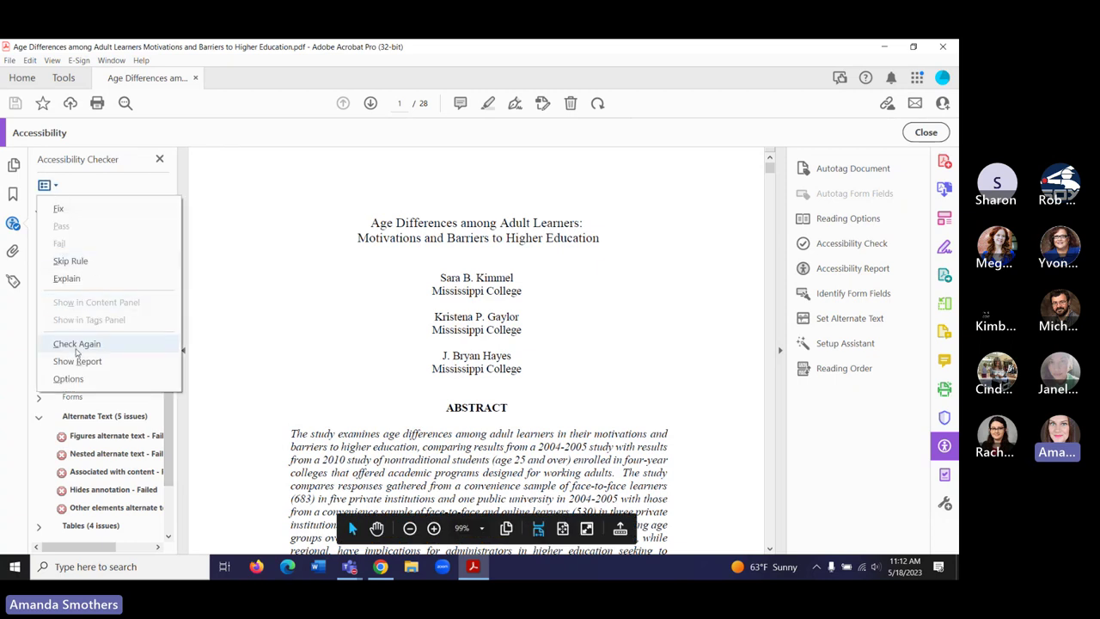
pyautogui.click(116, 189)
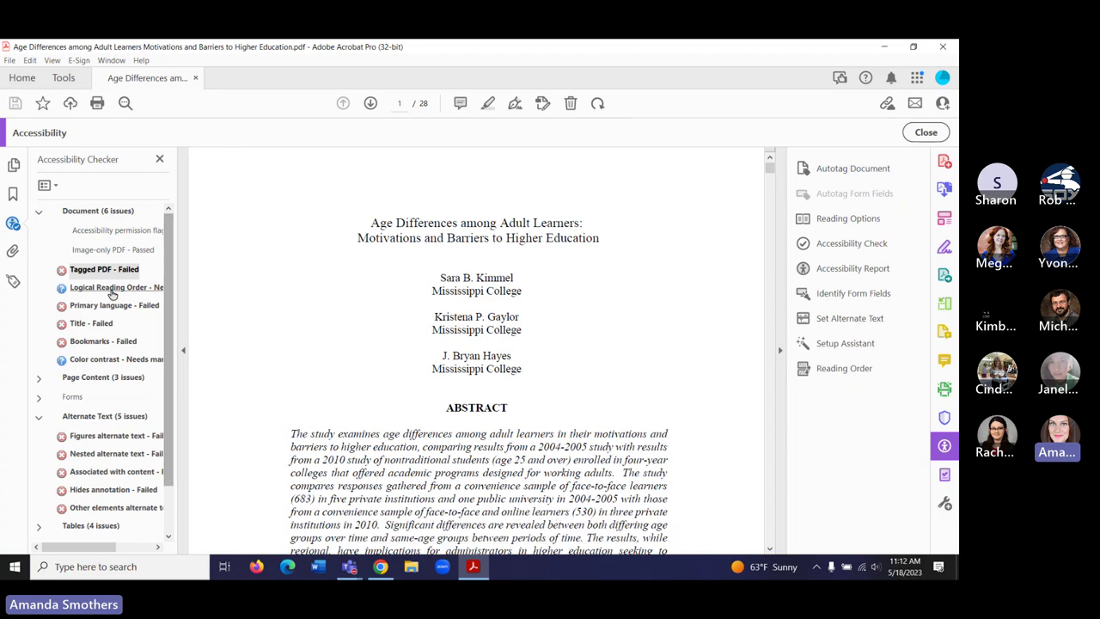
# Step: Set the PDF's reading language to English in the document properties and rerun the accessibility check
pyautogui.click(17, 62)
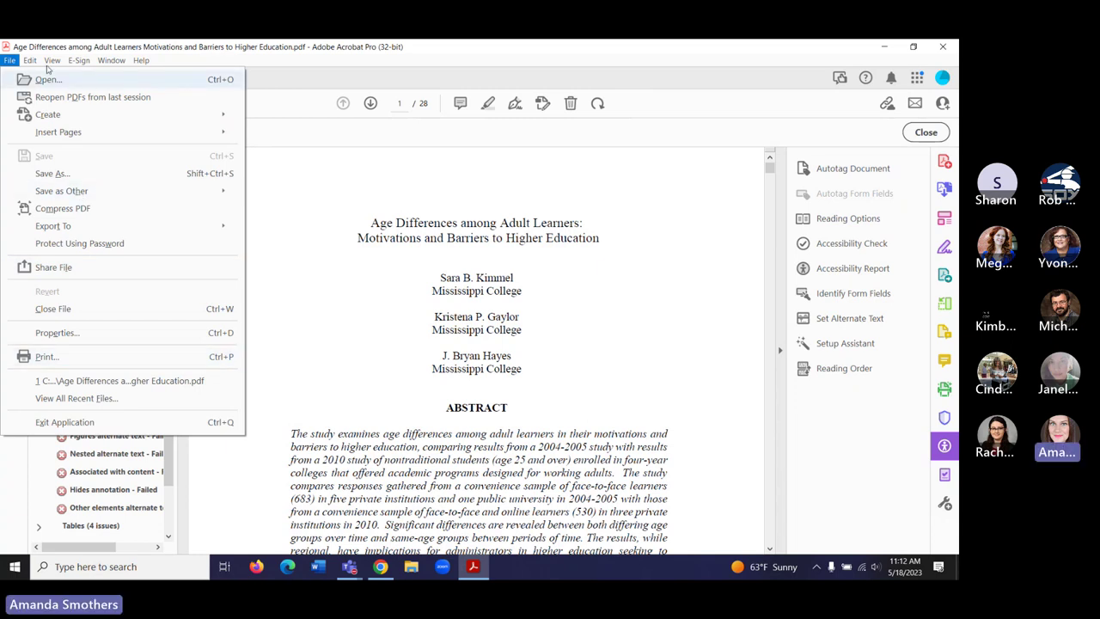
pyautogui.moveTo(29, 62)
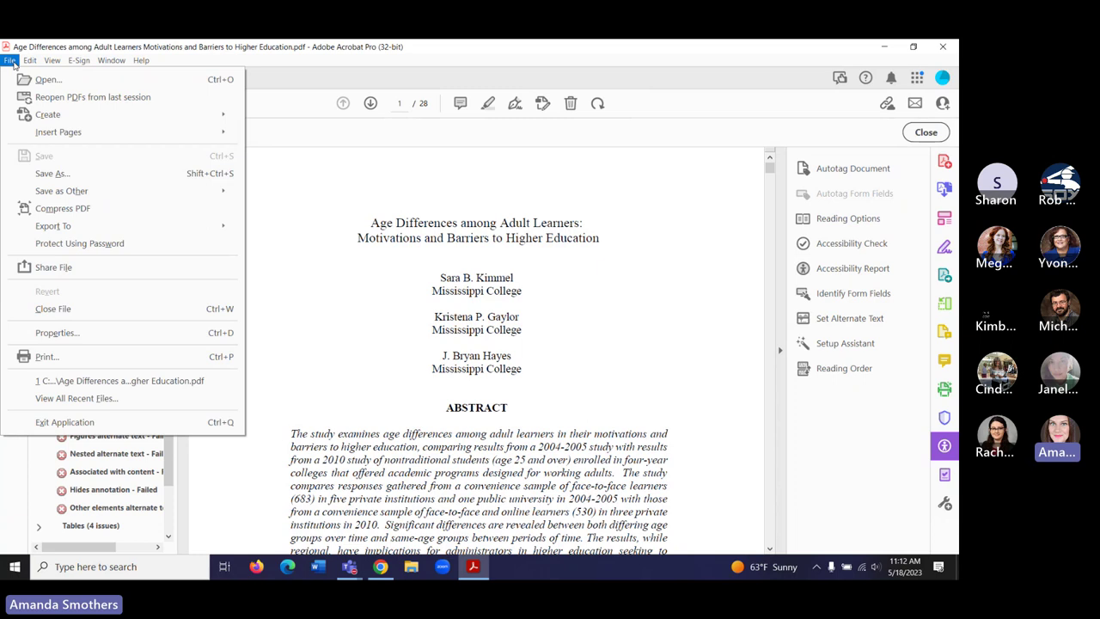
pyautogui.click(84, 333)
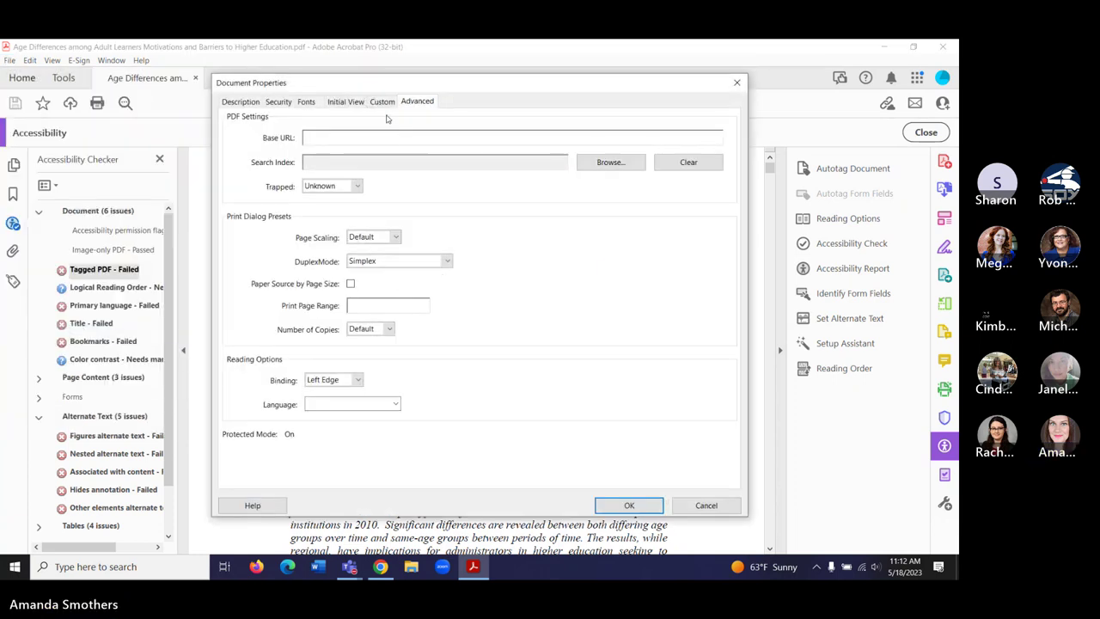
pyautogui.click(318, 405)
pyautogui.click(396, 403)
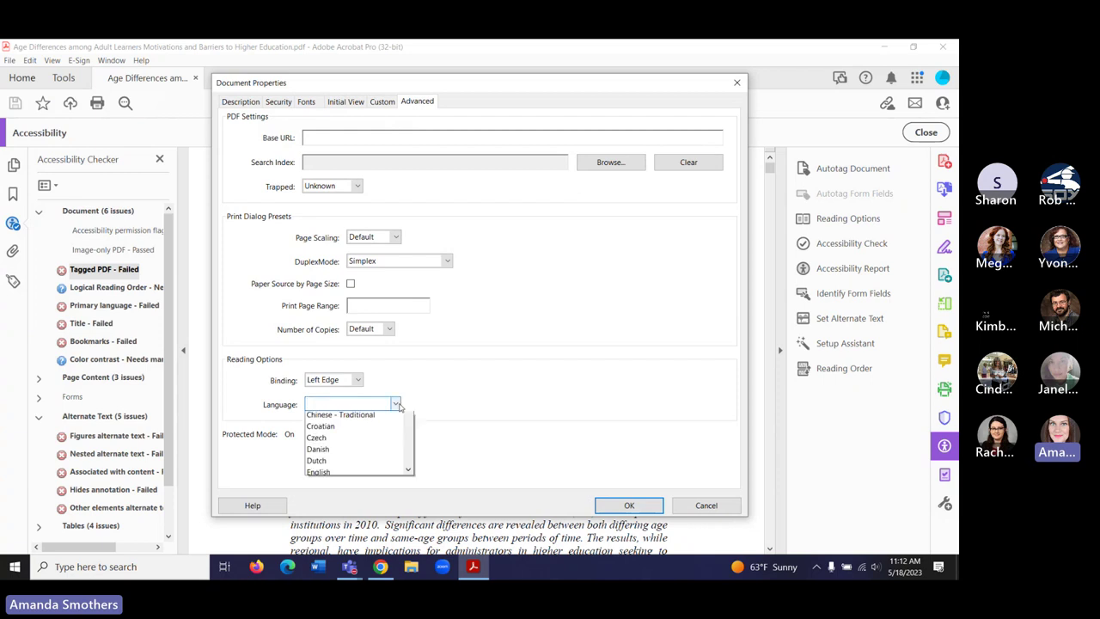
pyautogui.moveTo(408, 430)
pyautogui.mouseDown()
pyautogui.moveTo(410, 456)
pyautogui.moveTo(410, 442)
pyautogui.mouseUp()
pyautogui.click(318, 439)
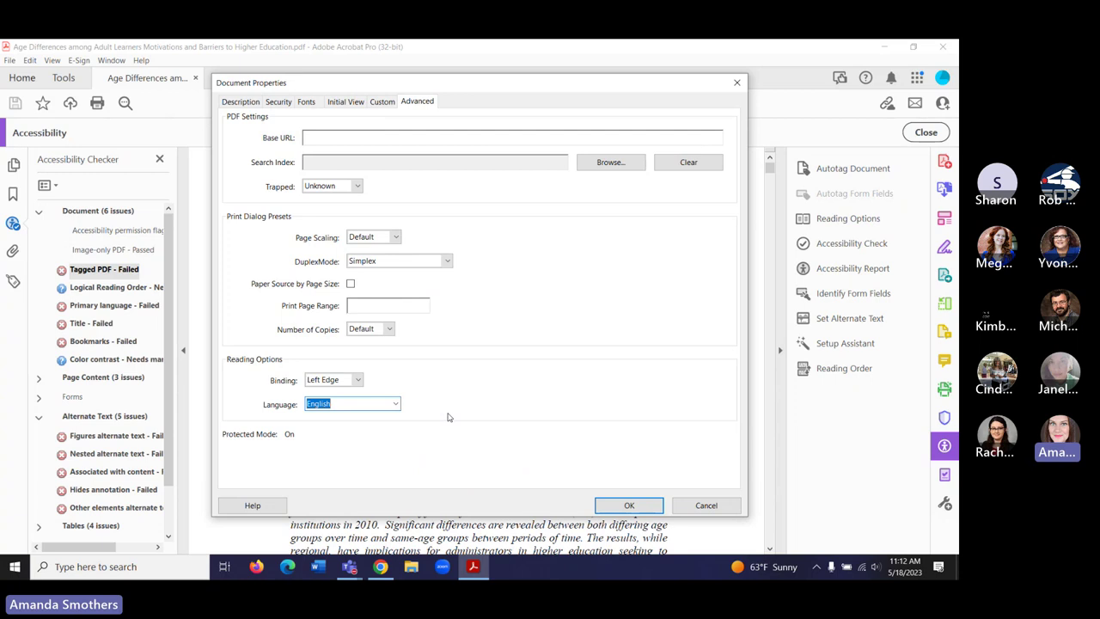
pyautogui.click(375, 400)
pyautogui.click(629, 505)
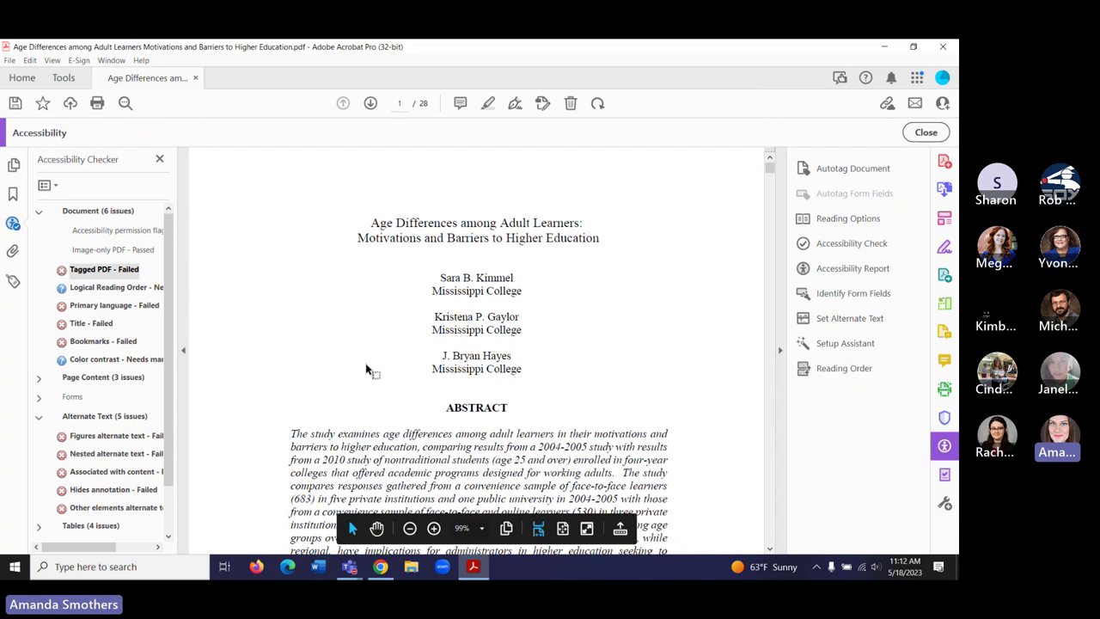
pyautogui.click(46, 184)
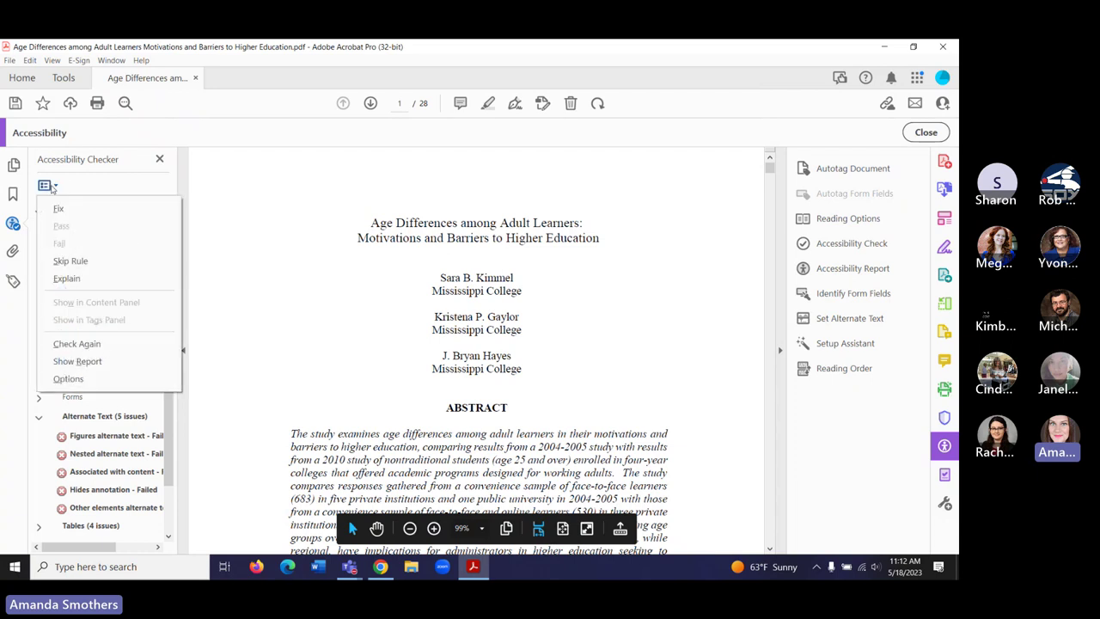
pyautogui.click(73, 345)
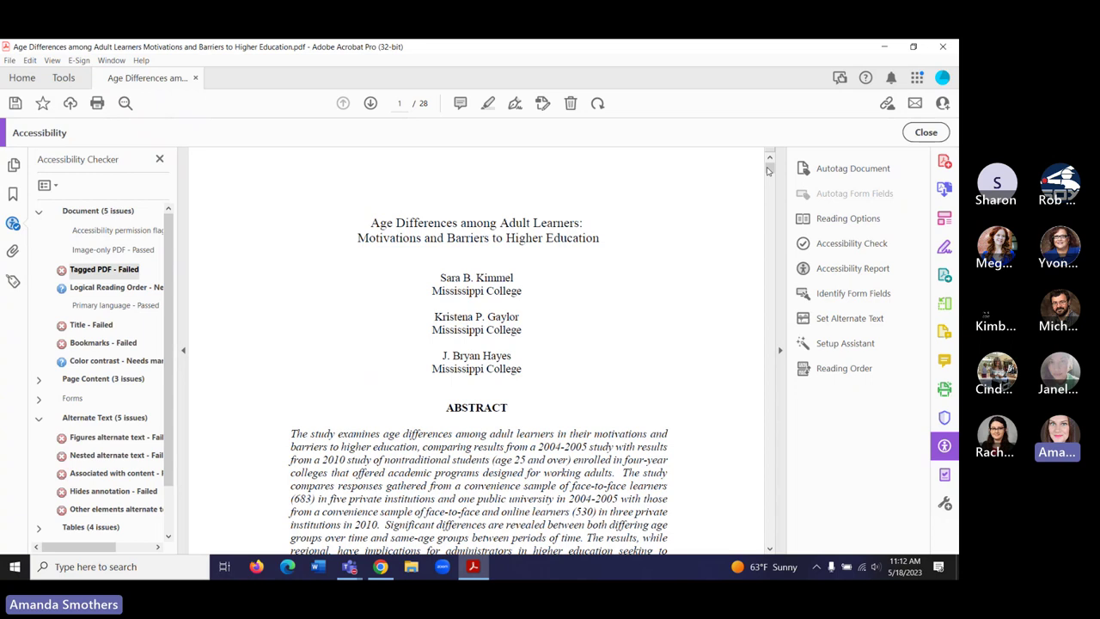
# Step: Autotag the document and run the accessibility check again on all pages
pyautogui.click(854, 171)
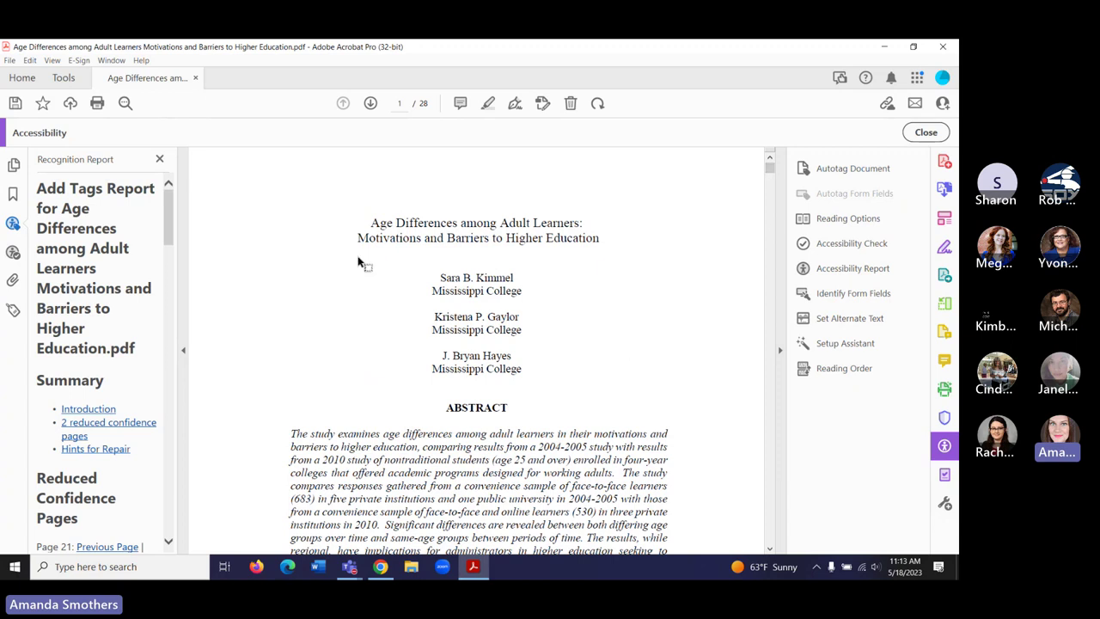
pyautogui.moveTo(171, 214)
pyautogui.mouseDown()
pyautogui.moveTo(179, 256)
pyautogui.moveTo(171, 210)
pyautogui.mouseUp()
pyautogui.click(831, 246)
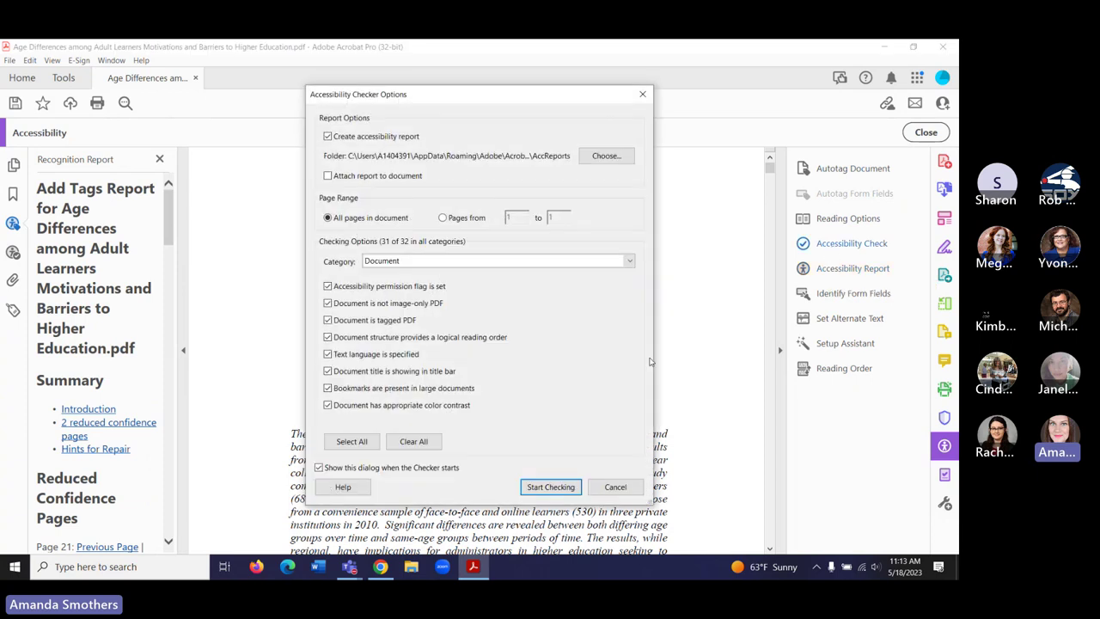
pyautogui.click(557, 487)
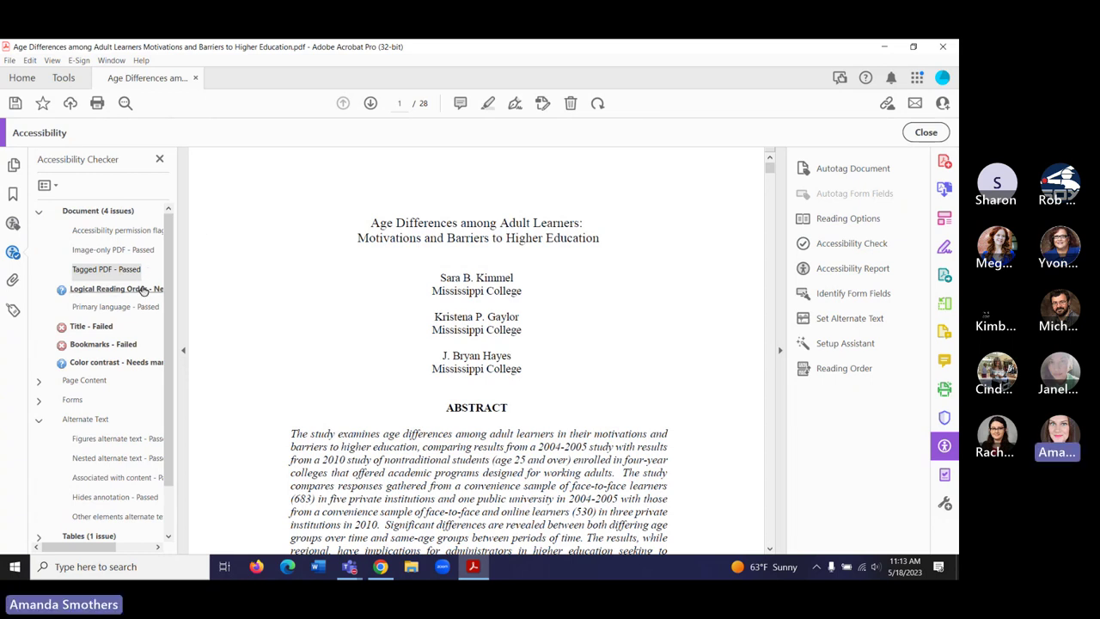
# Step: Tag the article title block on page 1 as Heading 1 with the Reading Order tool and close the tool
pyautogui.click(843, 368)
pyautogui.moveTo(446, 107); pyautogui.dragTo(94, 112)
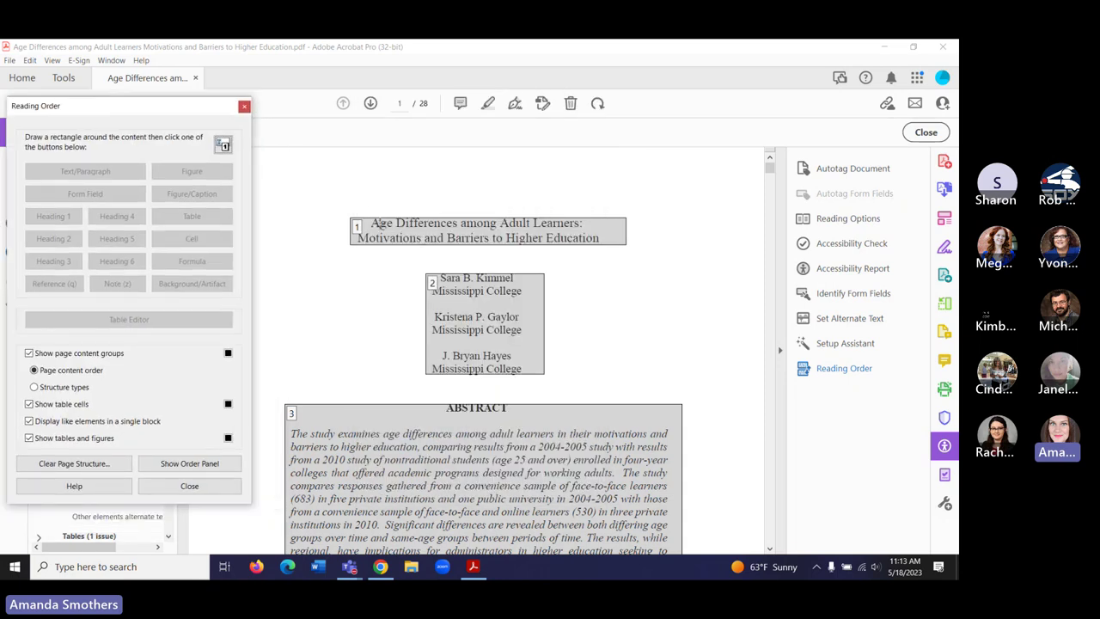
pyautogui.click(381, 227)
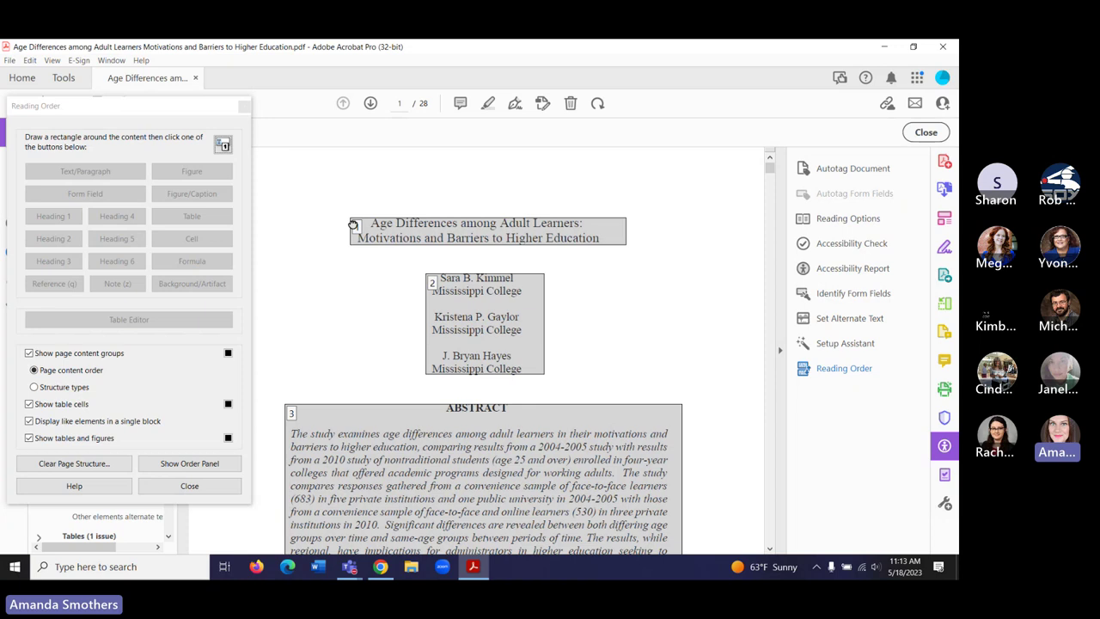
pyautogui.click(358, 228)
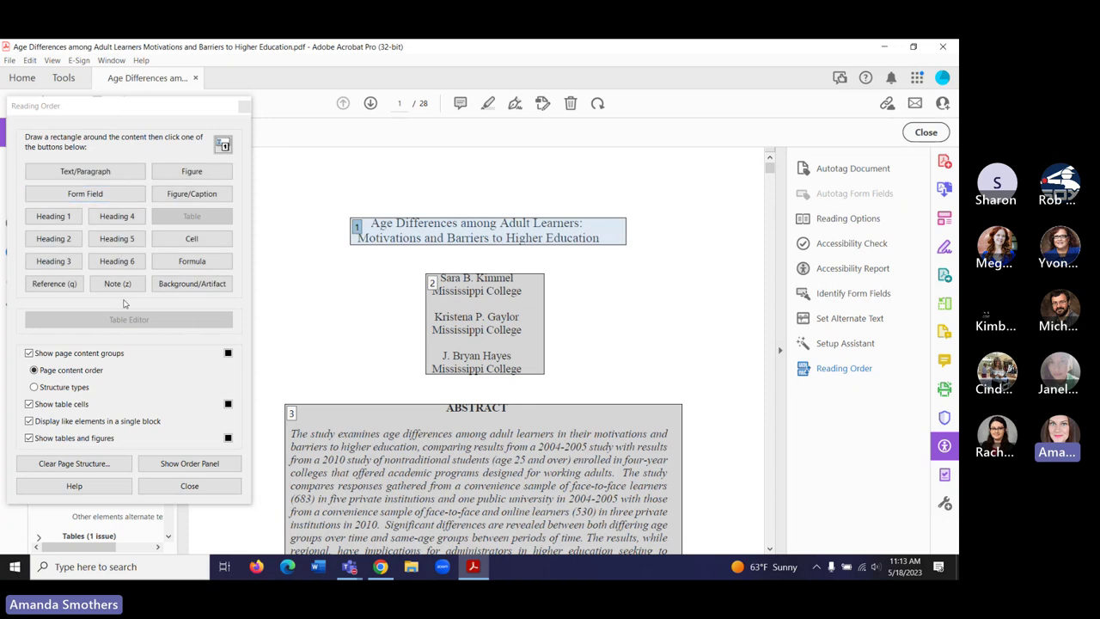
pyautogui.click(54, 218)
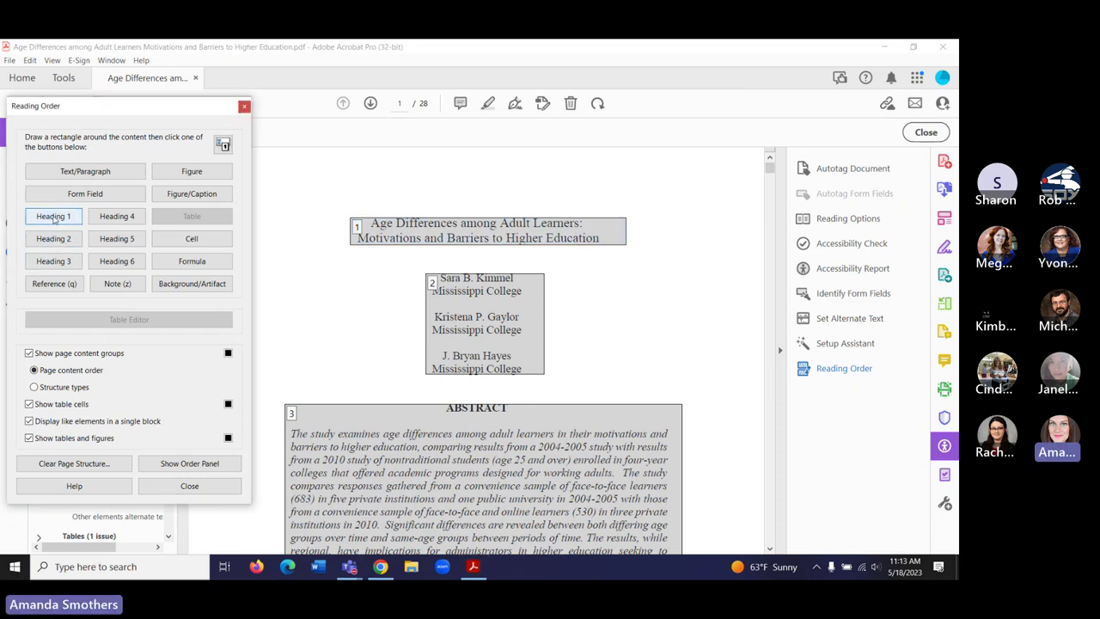
pyautogui.click(189, 486)
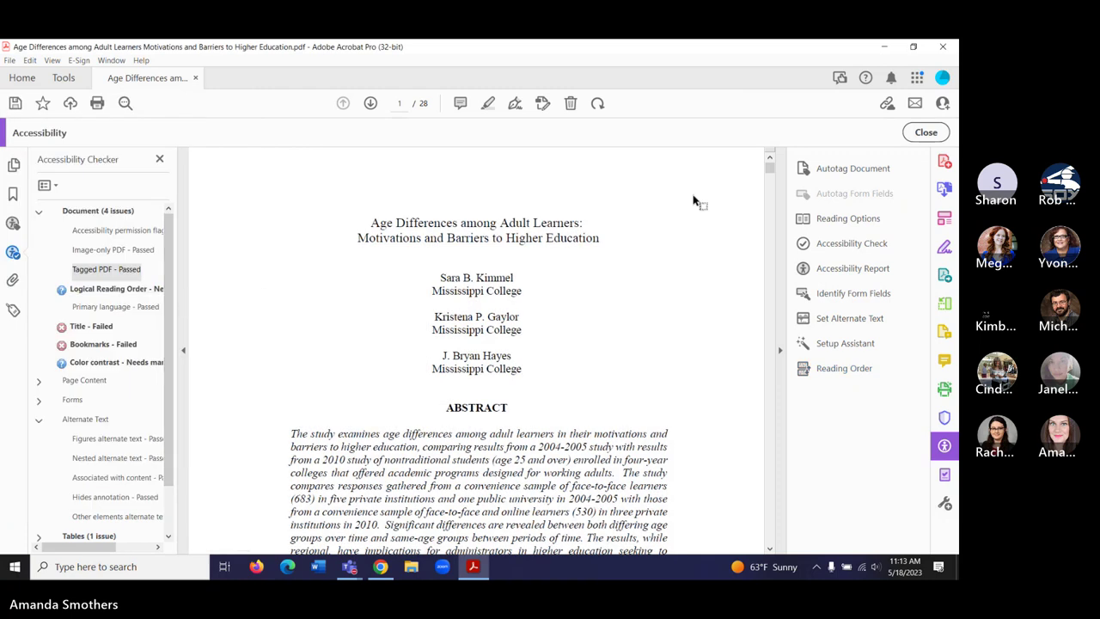
# Step: Separate the ABSTRACT line from the abstract paragraph with the Reading Order tool and tag it as Heading 1
pyautogui.scroll(-1, 751, 180)
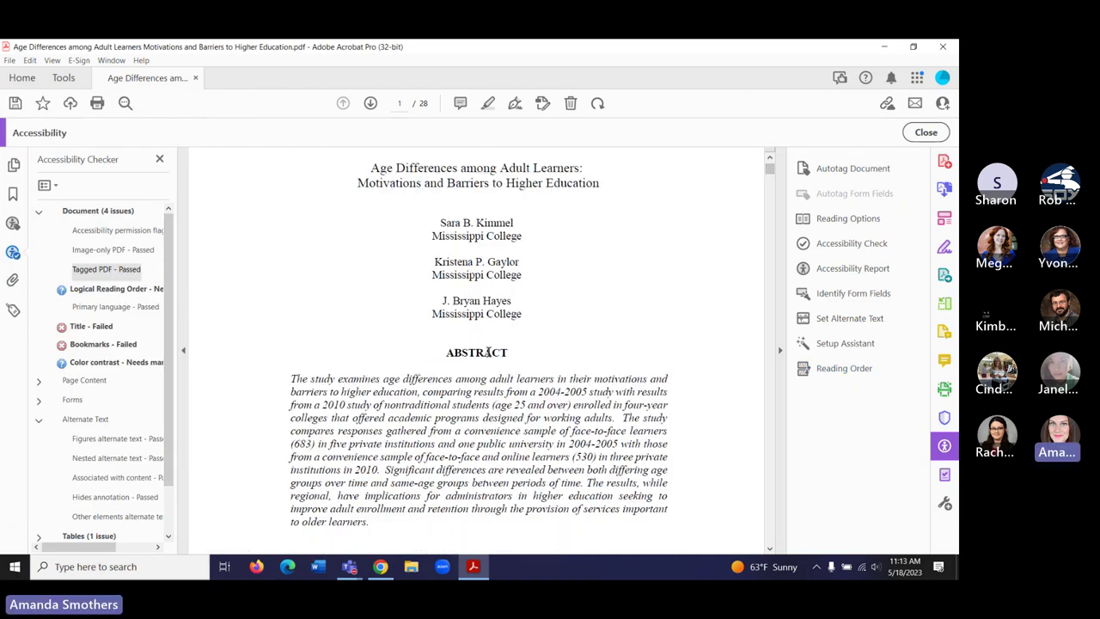
pyautogui.moveTo(447, 353); pyautogui.dragTo(511, 354)
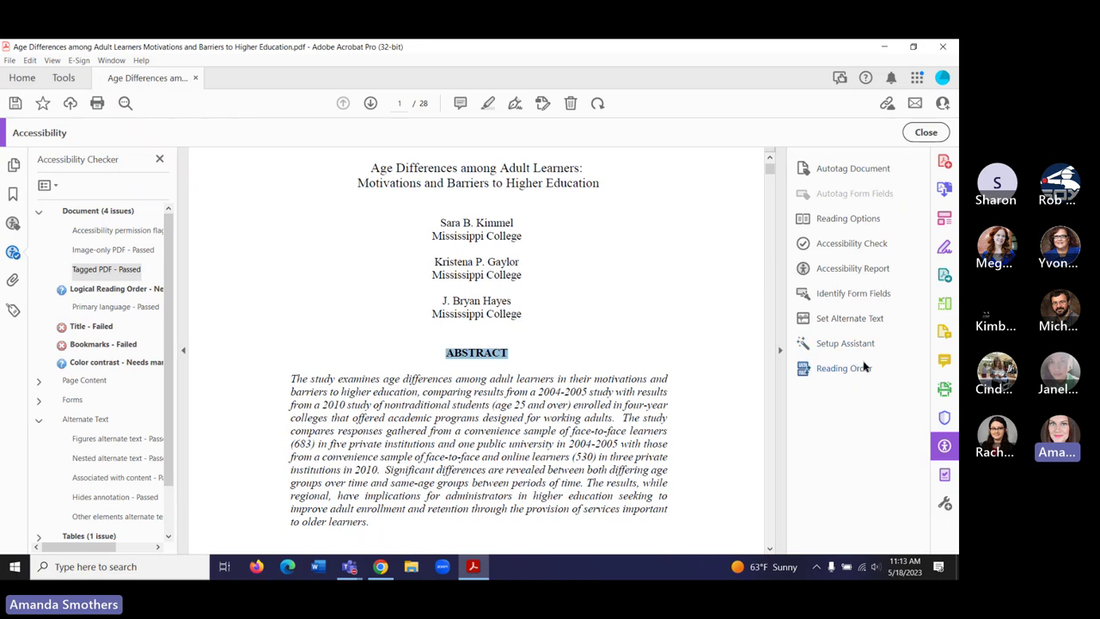
pyautogui.click(823, 368)
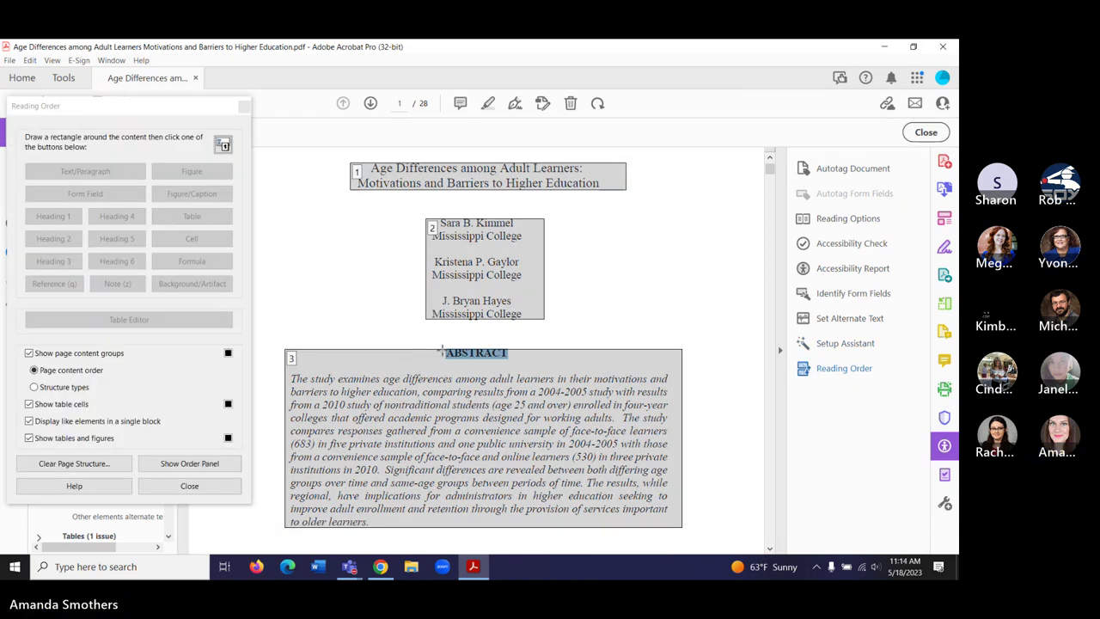
pyautogui.moveTo(441, 352); pyautogui.dragTo(516, 366)
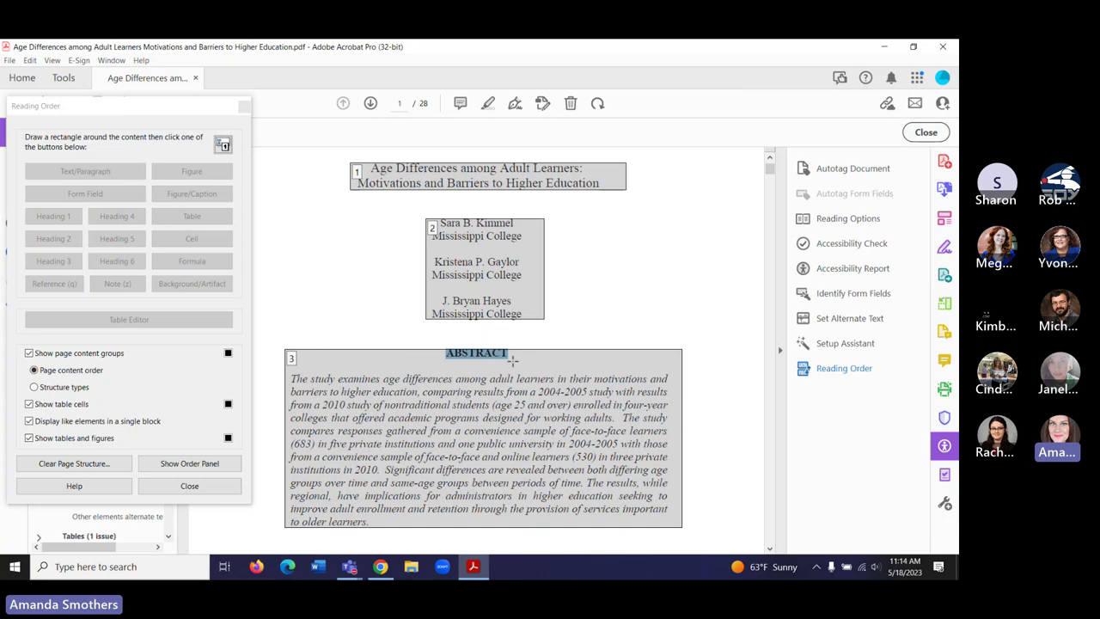
pyautogui.moveTo(423, 338); pyautogui.dragTo(516, 365)
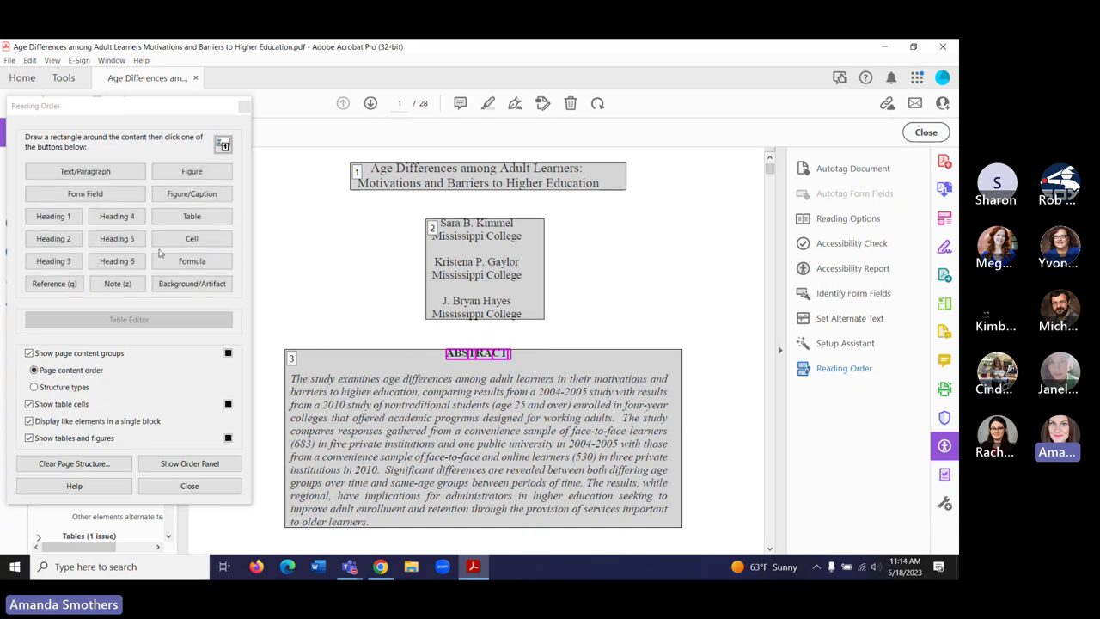
pyautogui.click(75, 222)
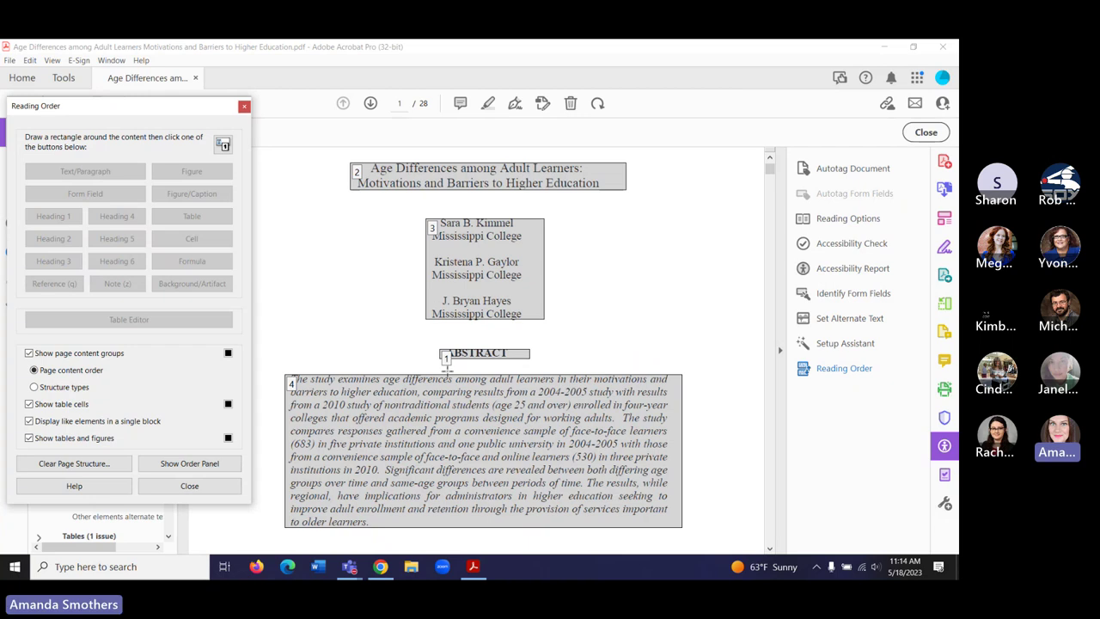
# Step: Retag the ABSTRACT block on page 1 as Heading 2 with the Reading Order tool and close the tool
pyautogui.click(446, 359)
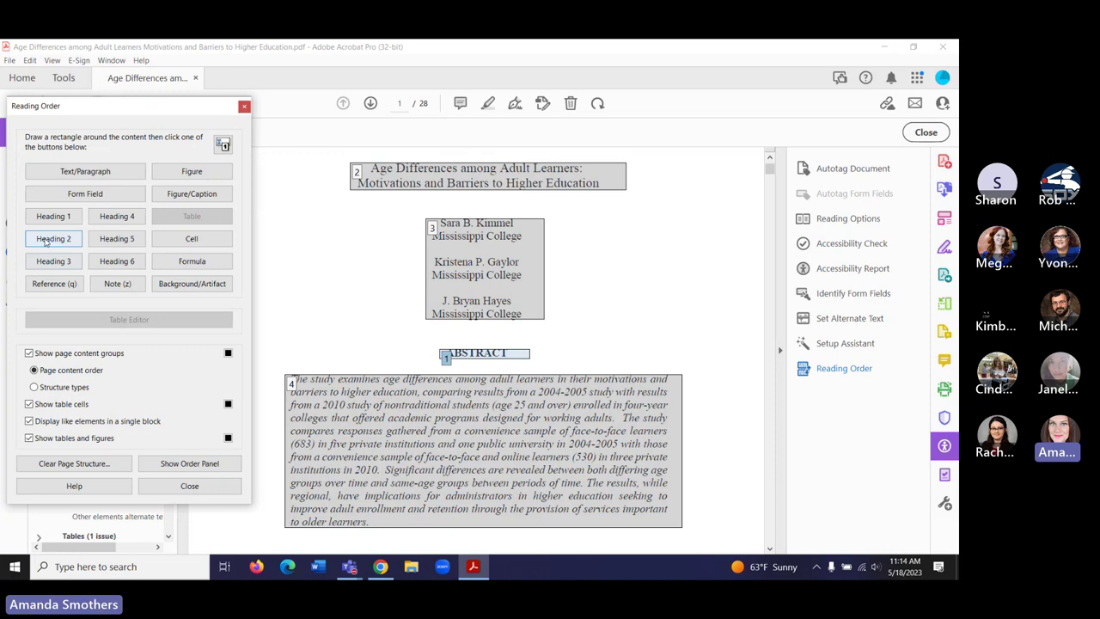
pyautogui.click(189, 486)
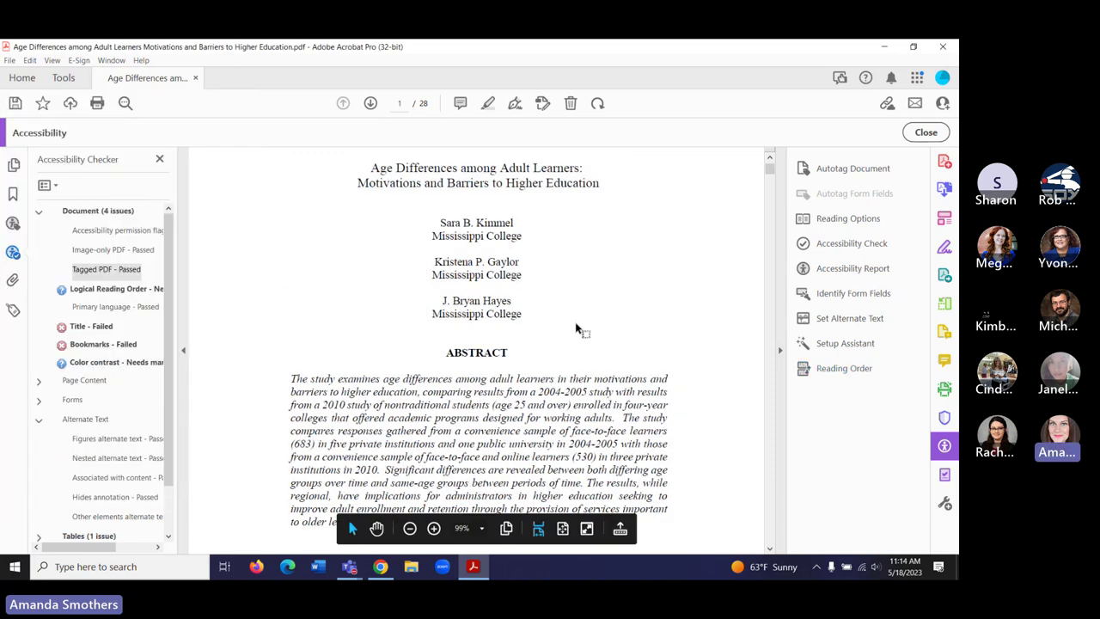
# Step: Check the document for figures that need descriptions with the Set Alternate Text tool
pyautogui.moveTo(770, 172); pyautogui.dragTo(769, 167)
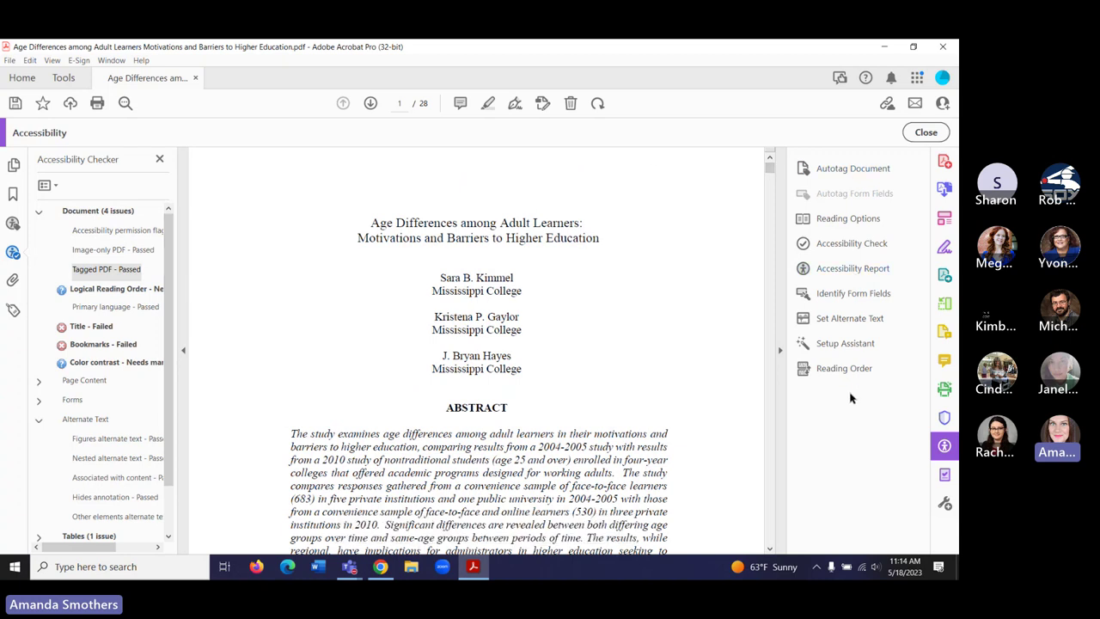
pyautogui.click(843, 324)
pyautogui.click(542, 332)
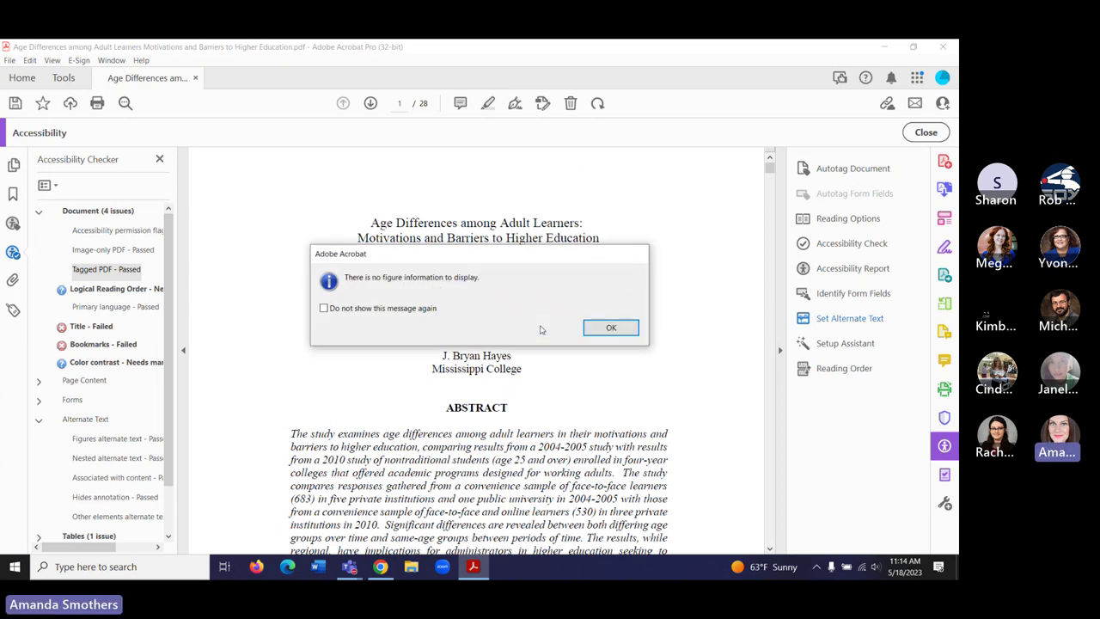
pyautogui.click(630, 334)
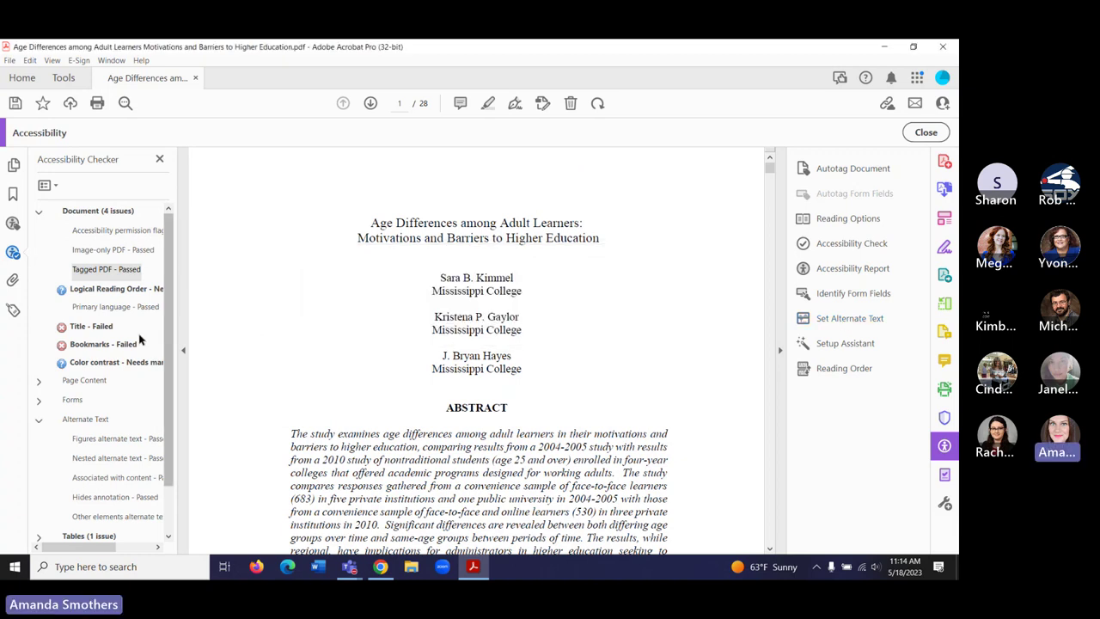
# Step: Examine the checker's color contrast and alternate text results, looking through the document's pages for affected content
pyautogui.scroll(-1, 172, 388)
pyautogui.scroll(-2, 172, 413)
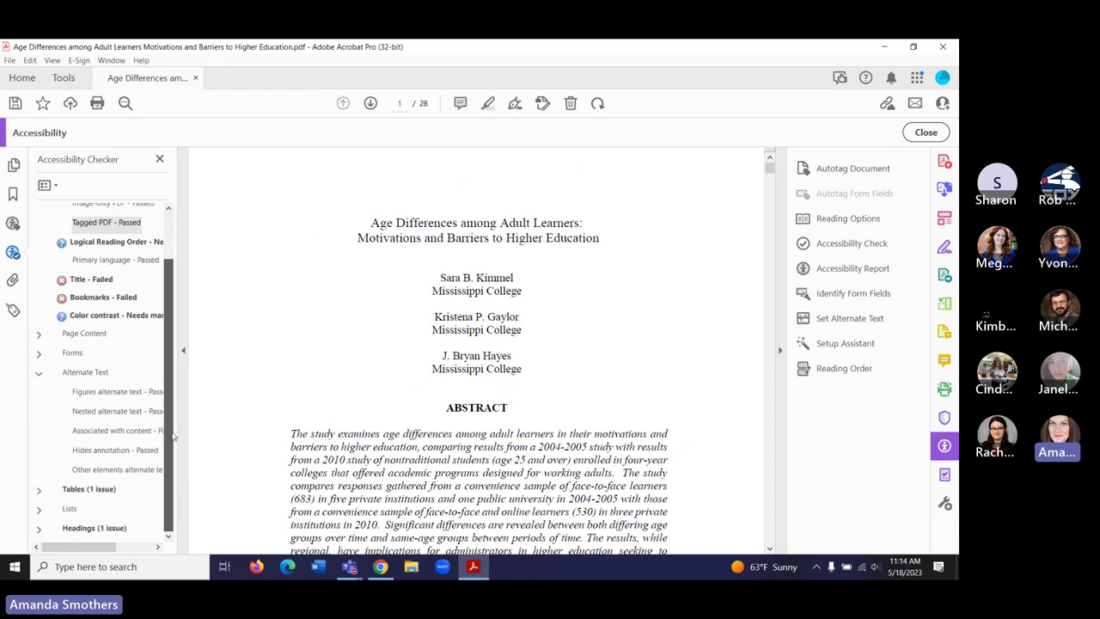
pyautogui.scroll(3, 171, 429)
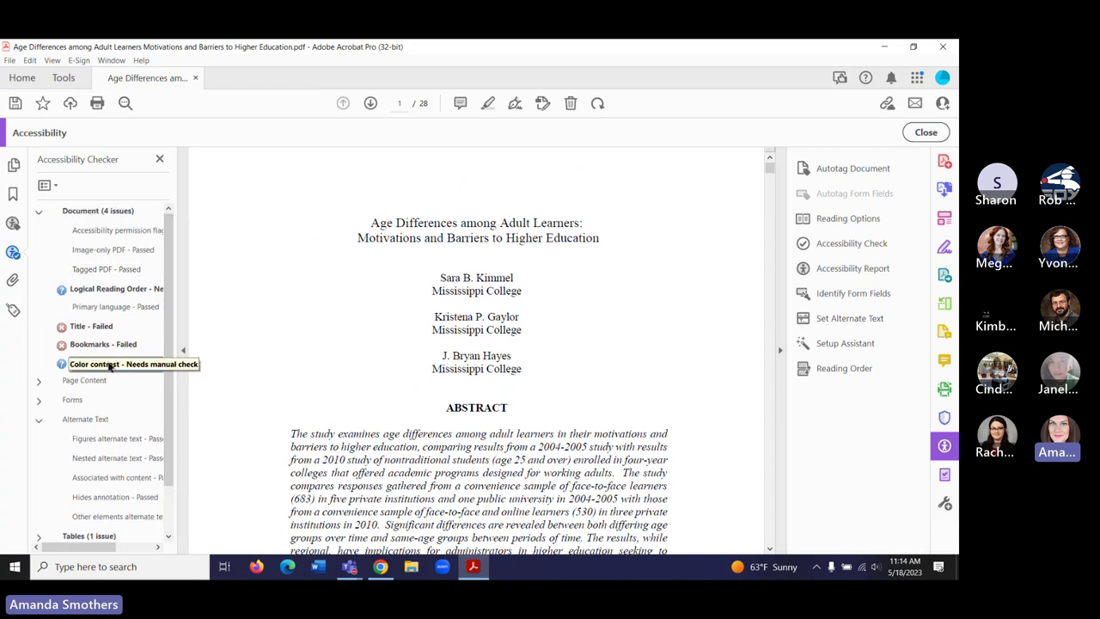
pyautogui.click(129, 361)
pyautogui.scroll(-3, 169, 381)
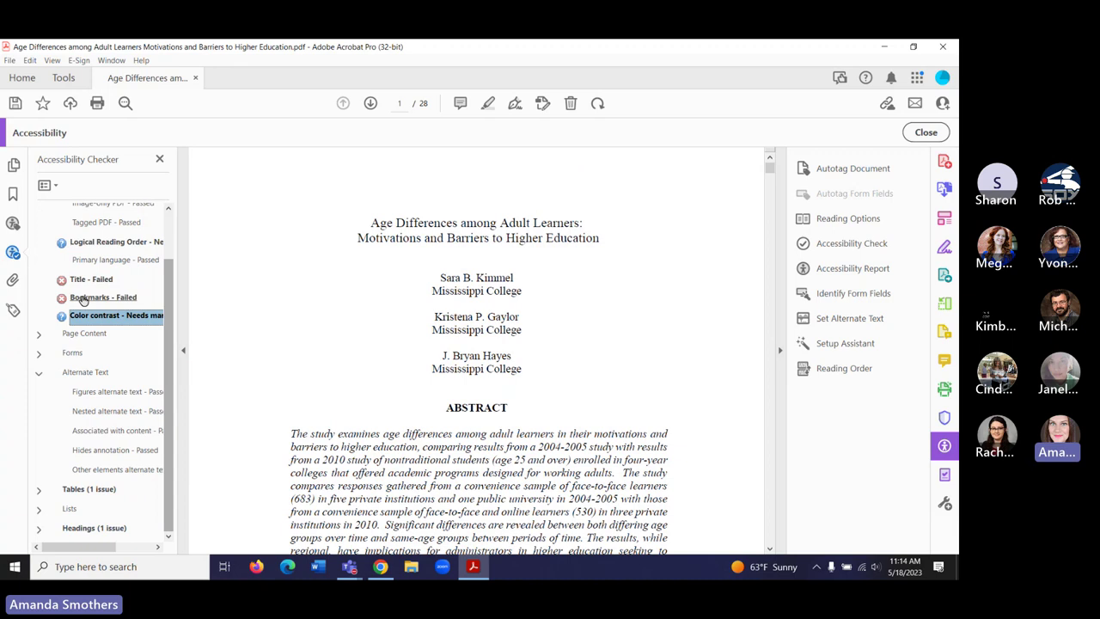
pyautogui.moveTo(769, 168); pyautogui.dragTo(770, 432)
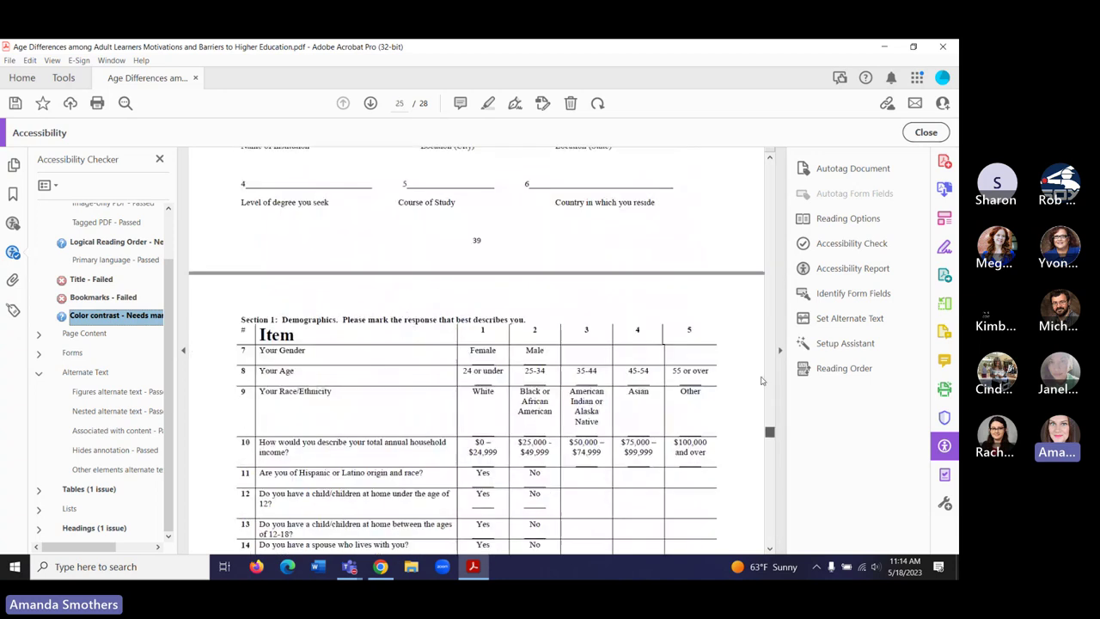
pyautogui.moveTo(761, 381); pyautogui.dragTo(387, 387)
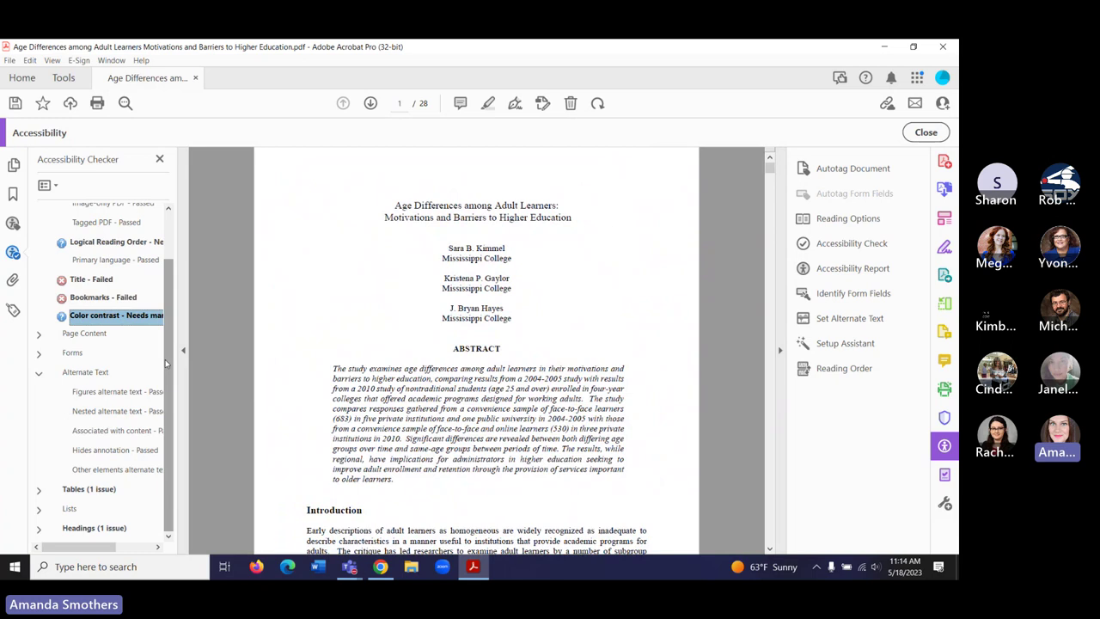
pyautogui.click(85, 372)
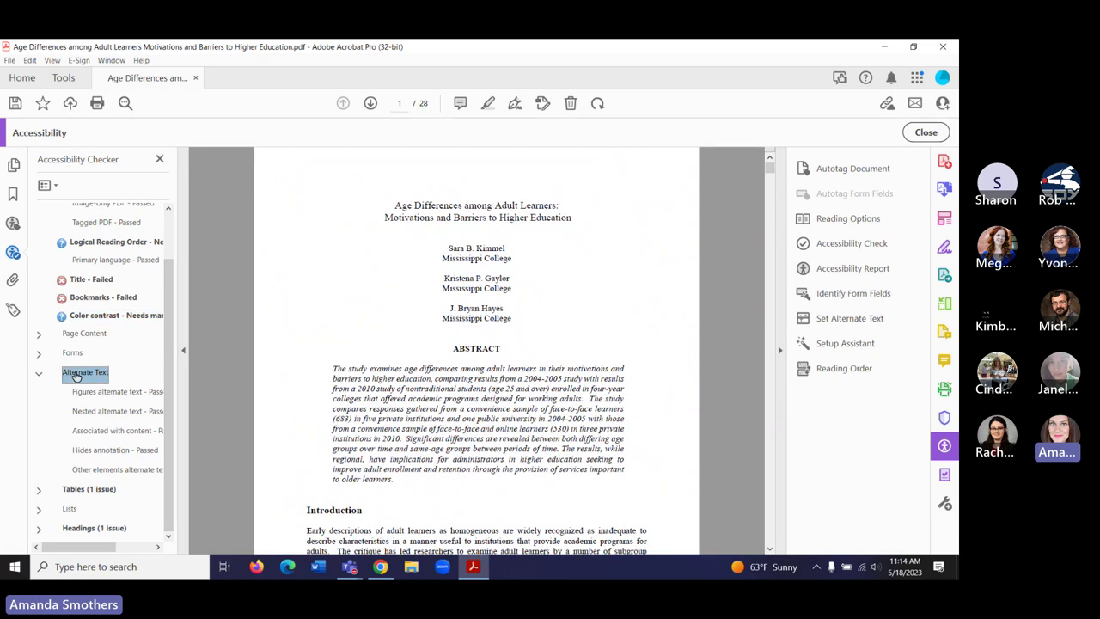
pyautogui.click(130, 395)
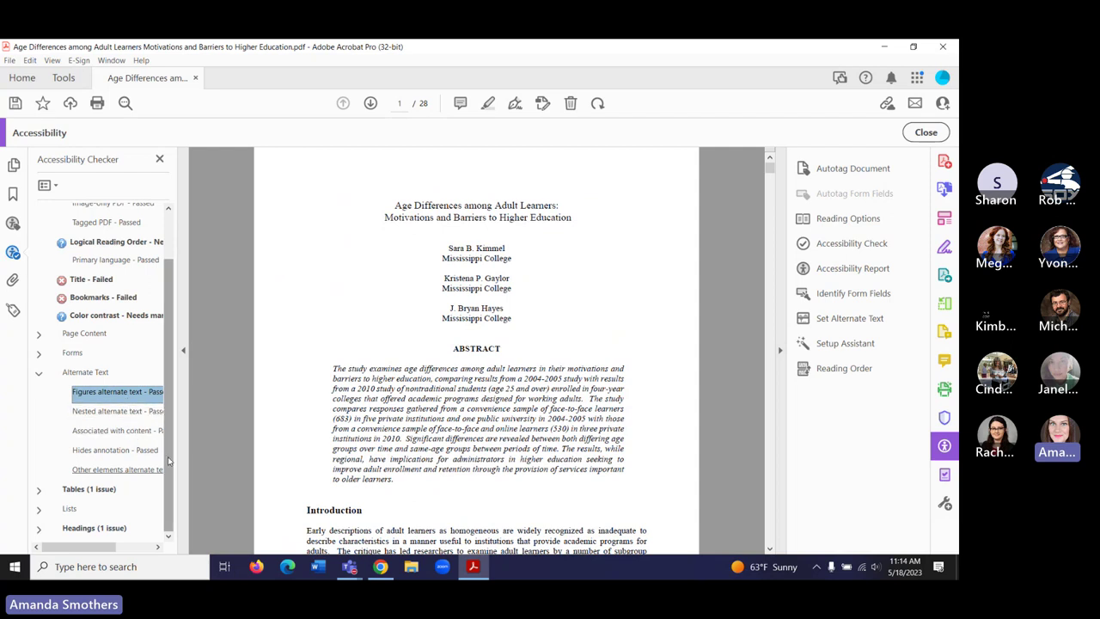
# Step: Expand the Tables results in the Accessibility Checker and examine the elements listed under the failed Headers check
pyautogui.click(93, 490)
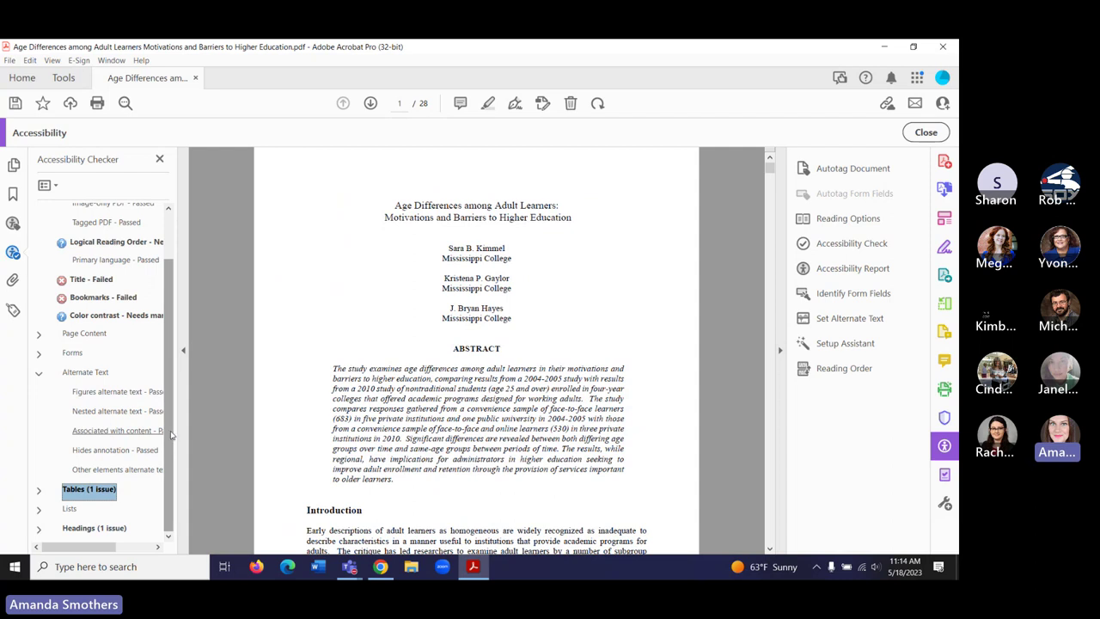
pyautogui.click(40, 490)
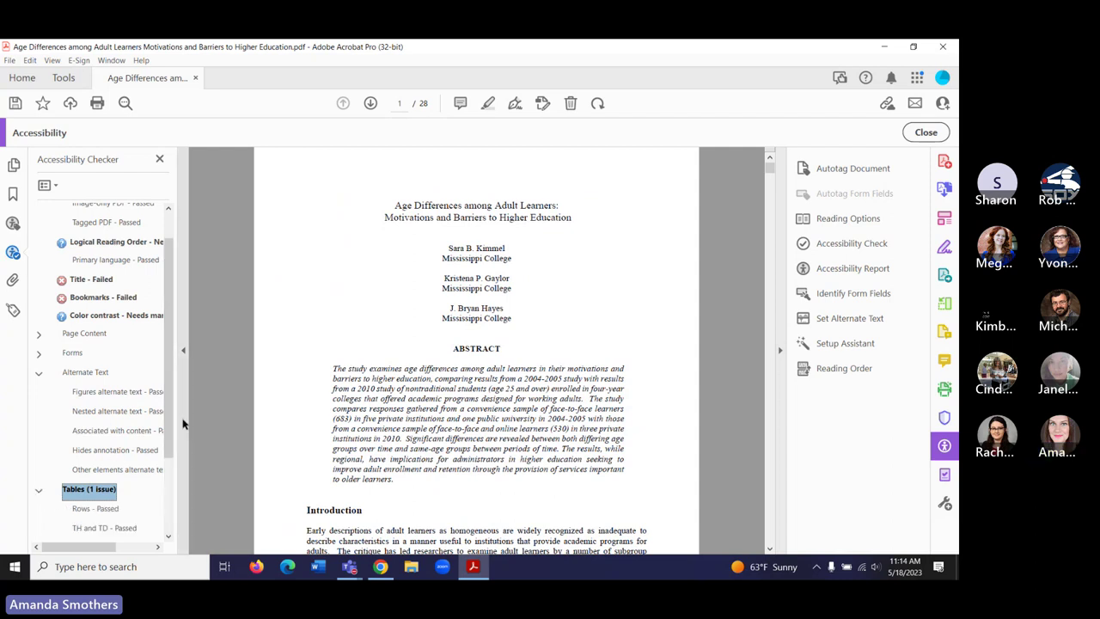
pyautogui.scroll(-1, 171, 425)
pyautogui.scroll(-2, 171, 425)
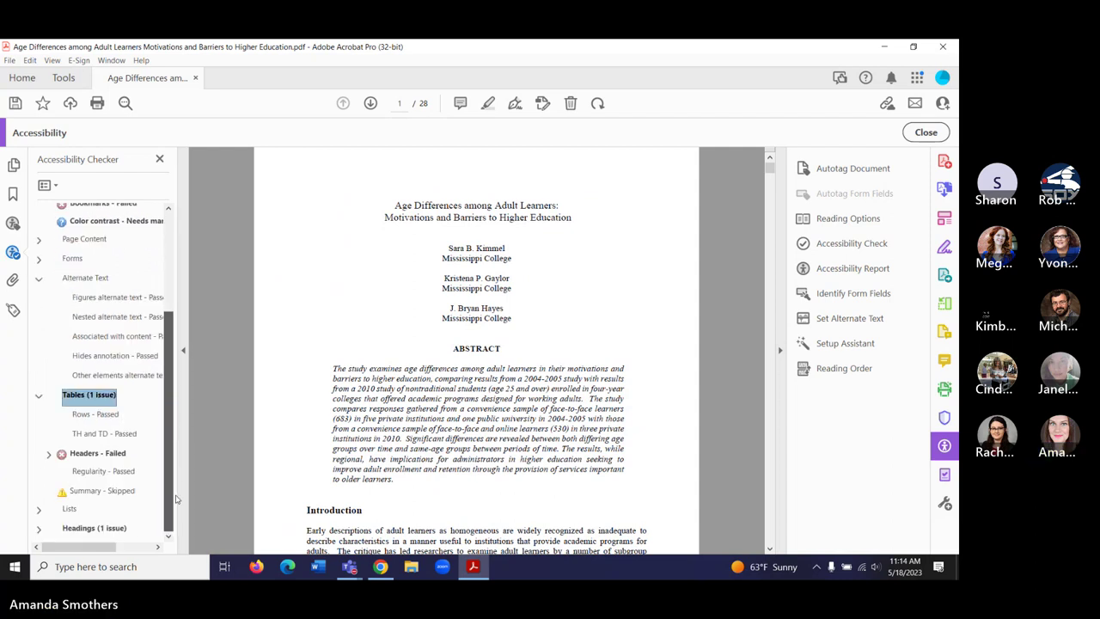
pyautogui.click(49, 455)
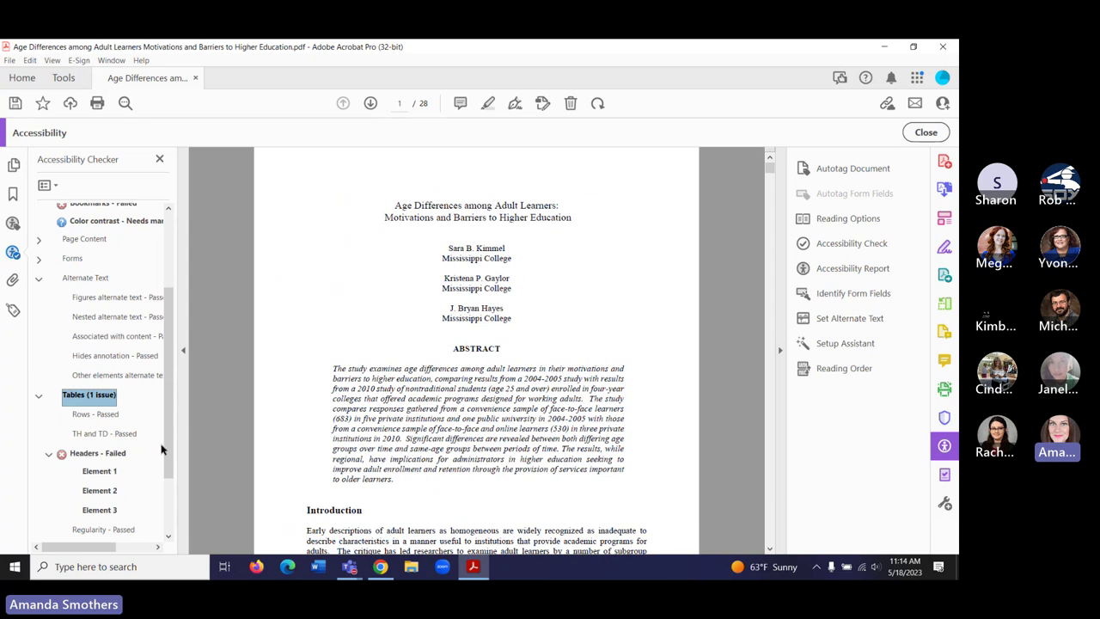
pyautogui.moveTo(163, 449); pyautogui.dragTo(175, 522)
pyautogui.click(93, 395)
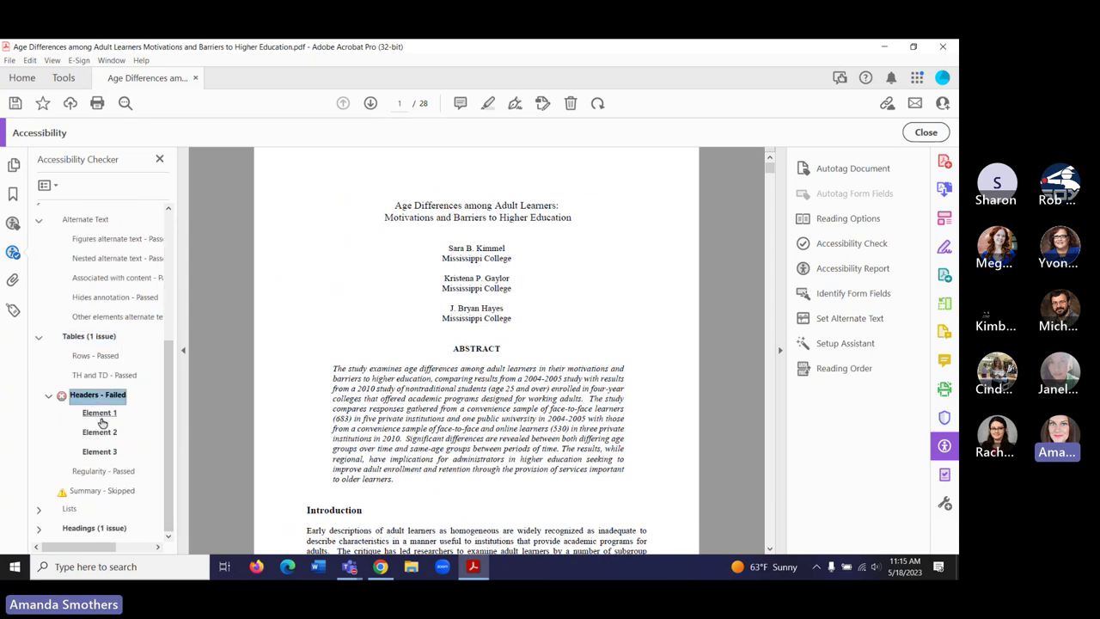
pyautogui.moveTo(169, 439); pyautogui.dragTo(169, 308)
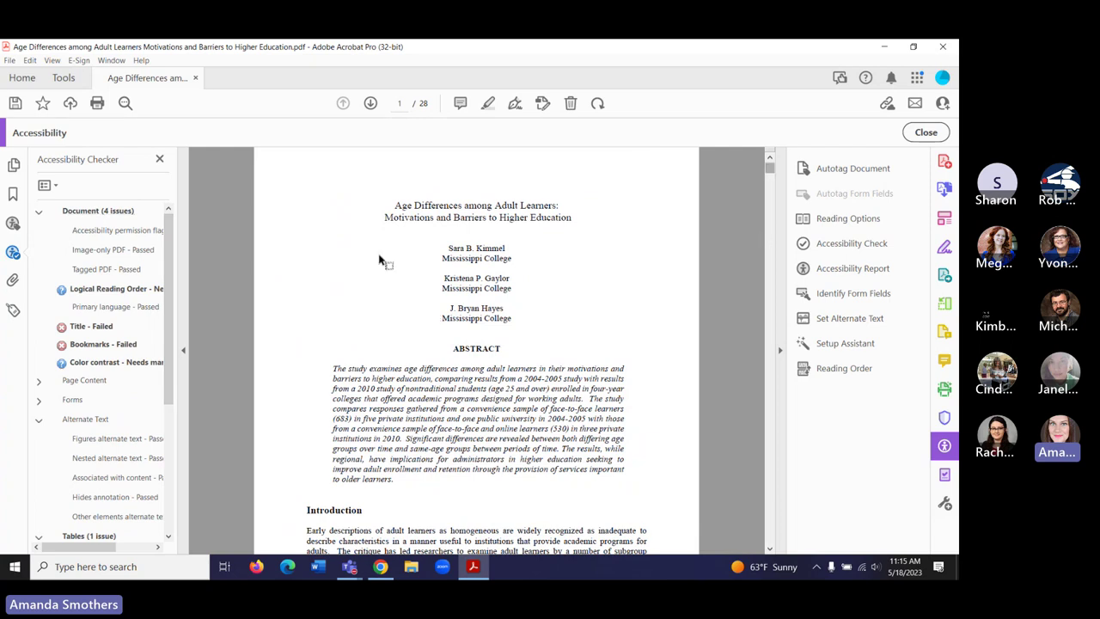
# Step: Save the tagged PDF
pyautogui.click(15, 107)
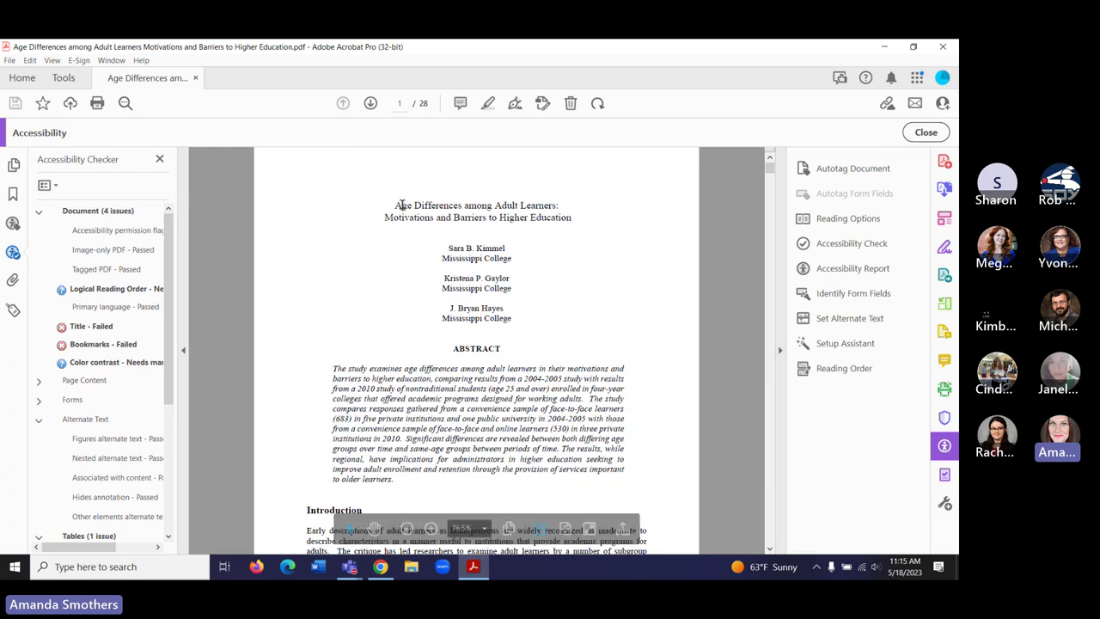
# Step: Activate Read Out Loud to hear the article title on page 1 and deactivate it again
pyautogui.click(52, 61)
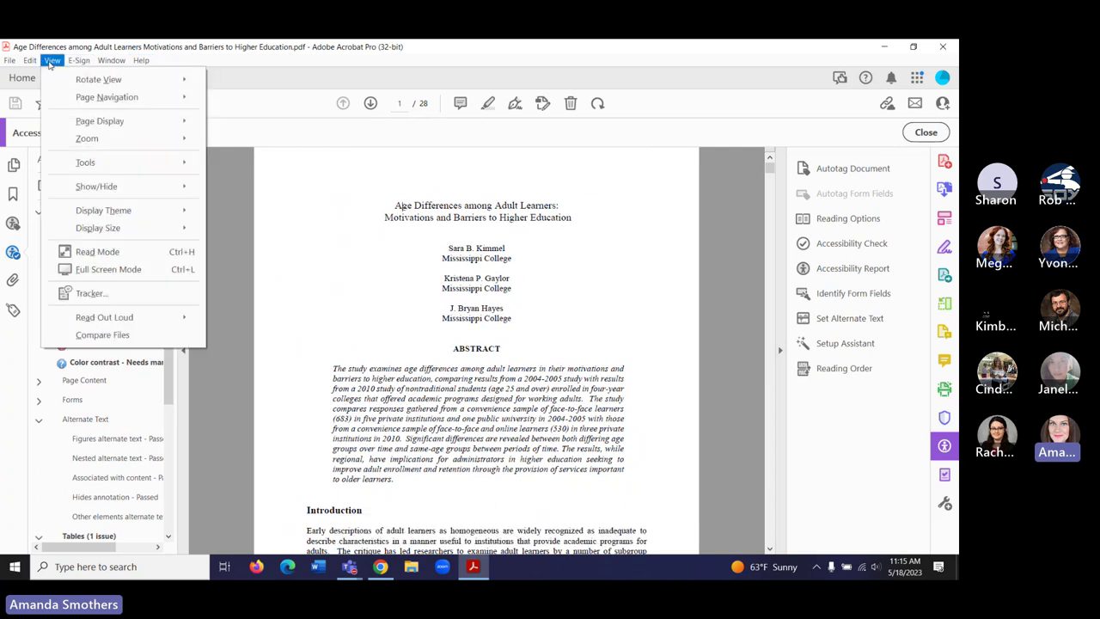
pyautogui.moveTo(79, 61)
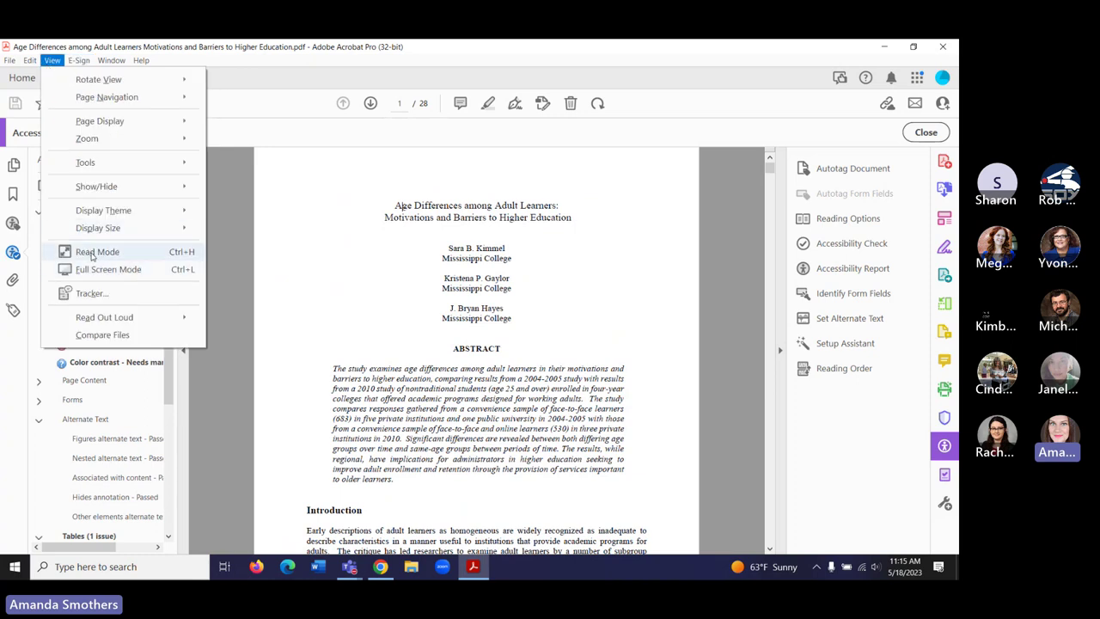
pyautogui.moveTo(103, 318)
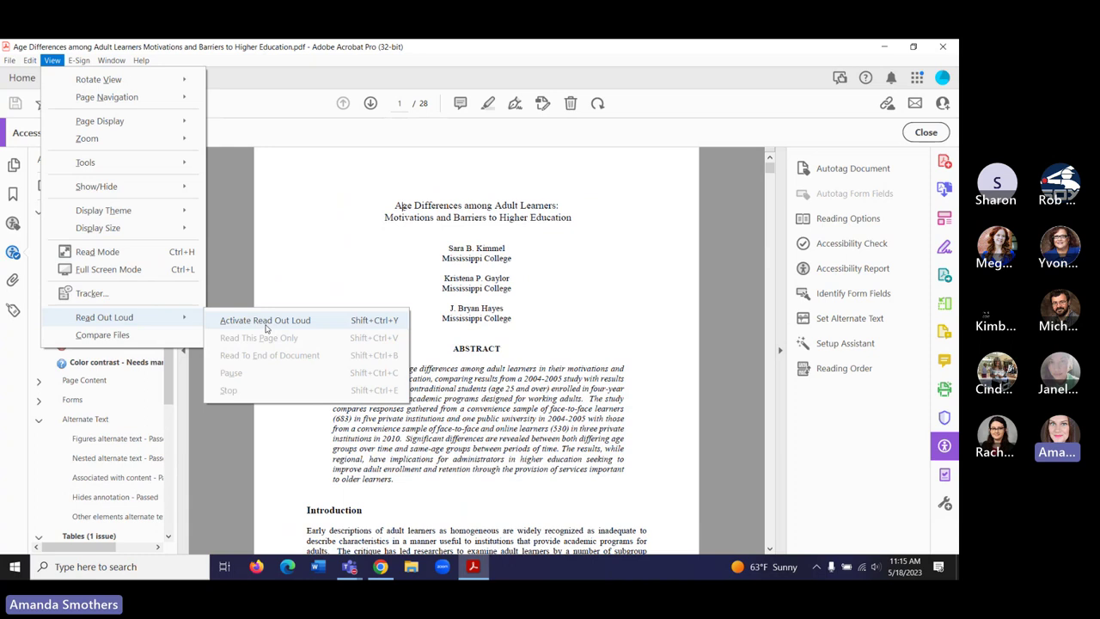
pyautogui.click(267, 321)
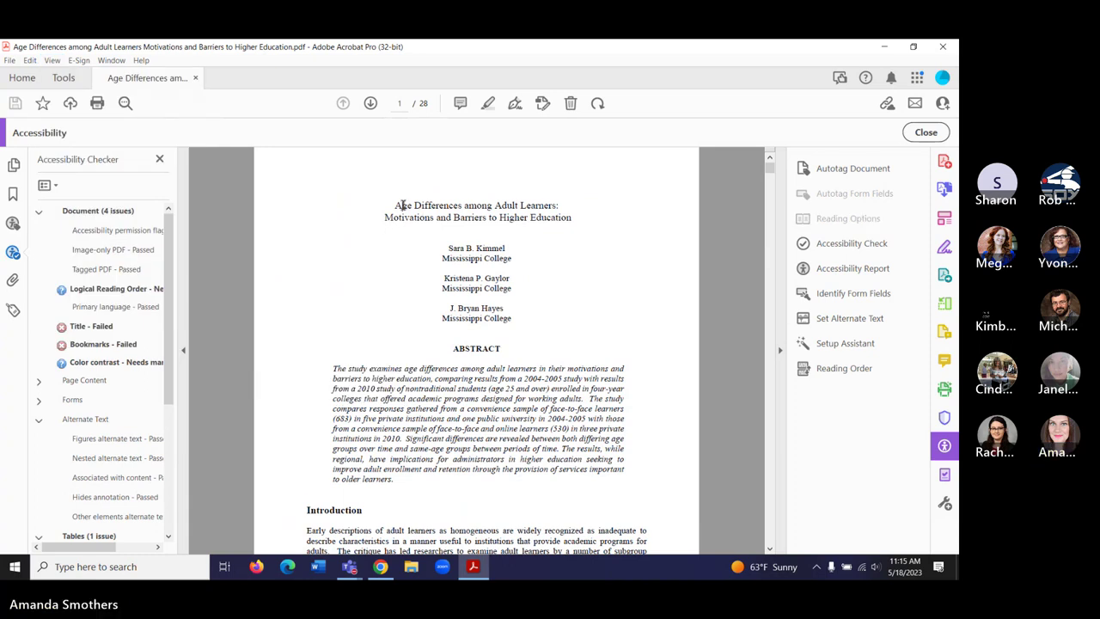
pyautogui.click(403, 207)
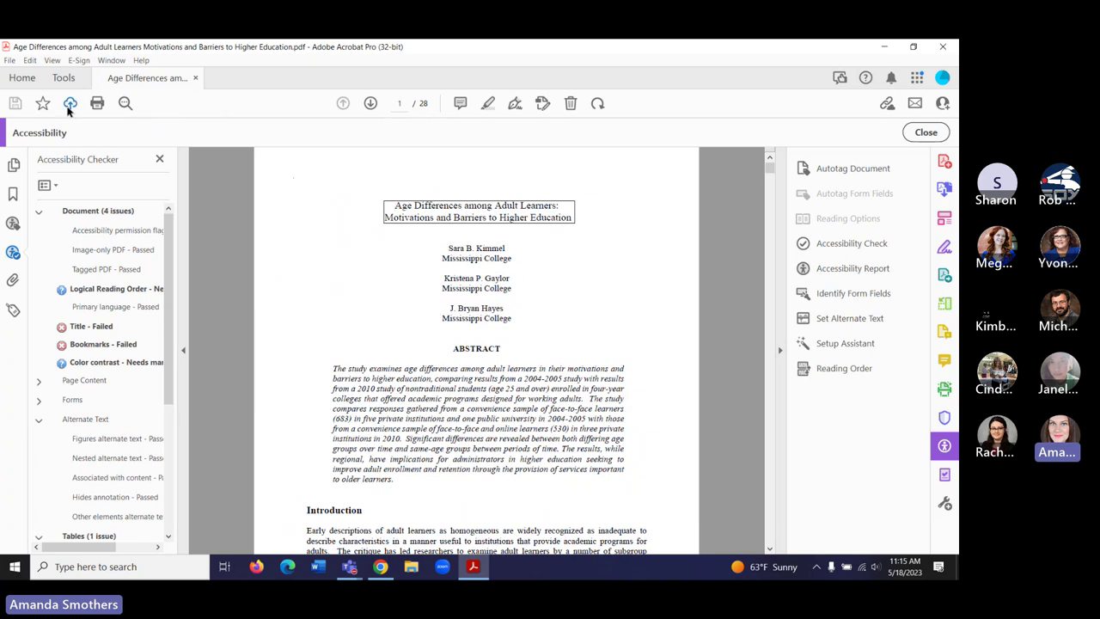
pyautogui.click(52, 60)
pyautogui.moveTo(104, 318)
pyautogui.click(282, 321)
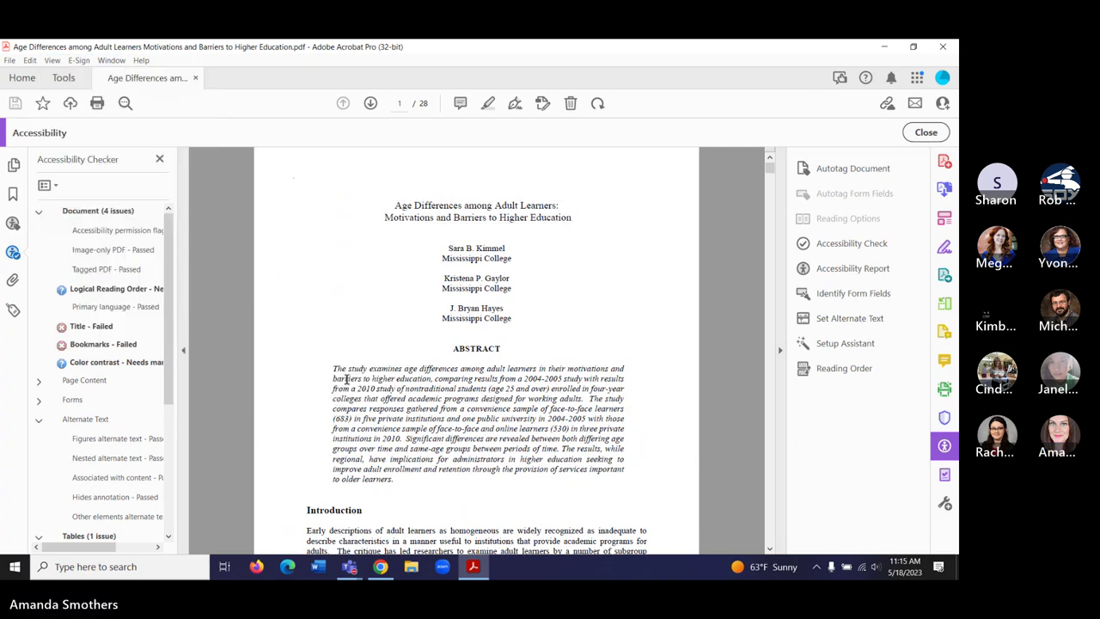
# Step: Switch to the Blackboard Ally page in Chrome and upload the saved Age Differences among Adult Learners PDF from Downloads
pyautogui.click(381, 566)
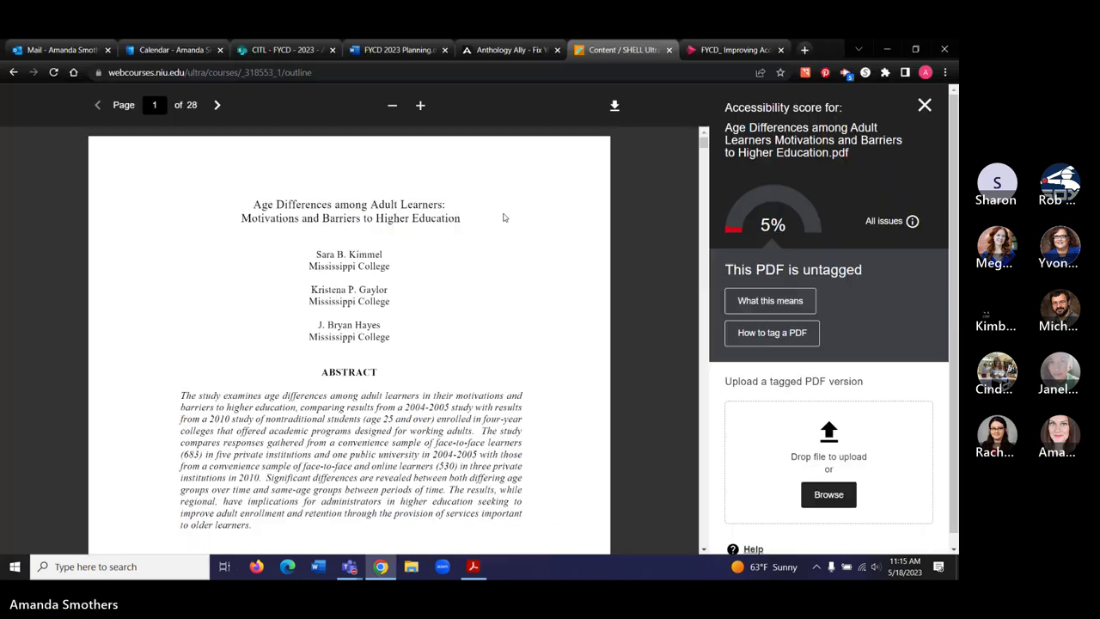
pyautogui.click(823, 495)
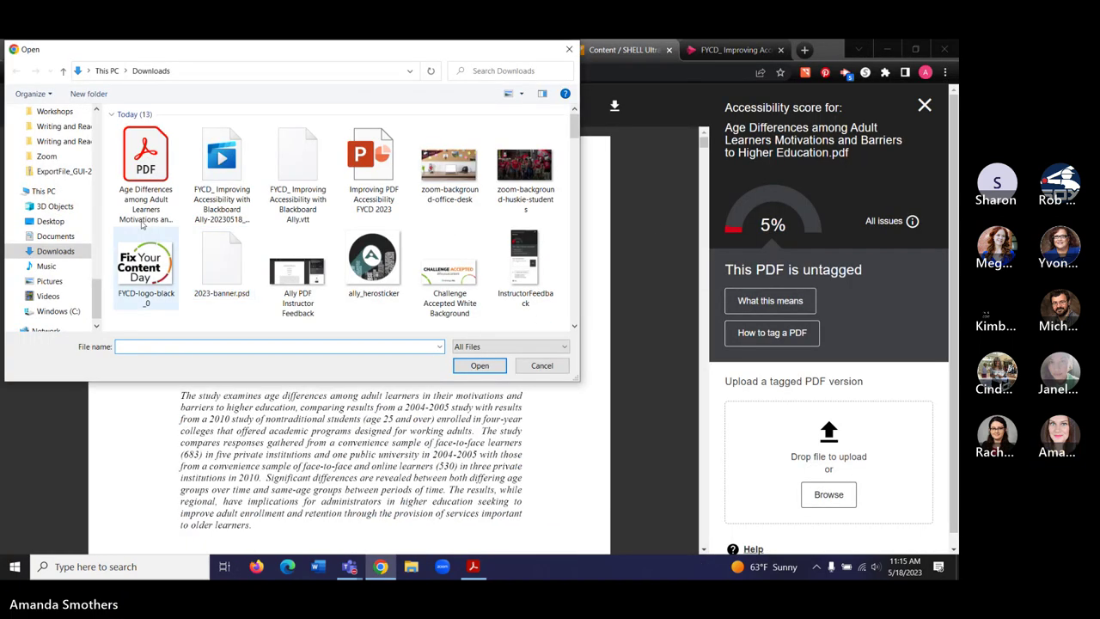
pyautogui.doubleClick(140, 185)
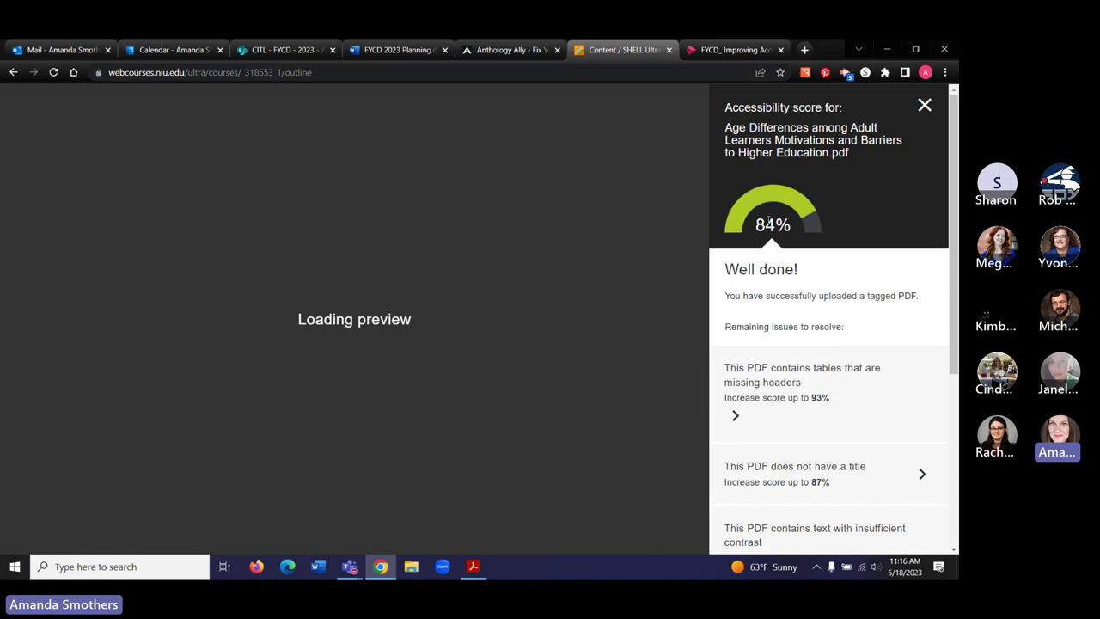
# Step: Review the remaining Ally issues for the uploaded PDF and open the one about text with insufficient contrast
pyautogui.scroll(-1, 810, 317)
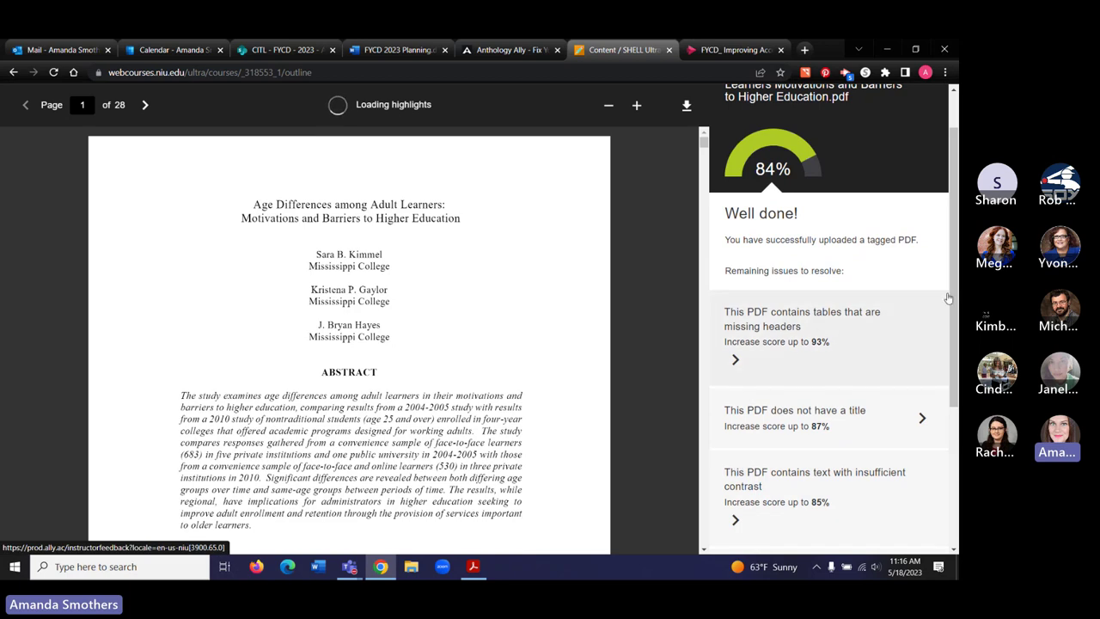
pyautogui.scroll(-2, 954, 340)
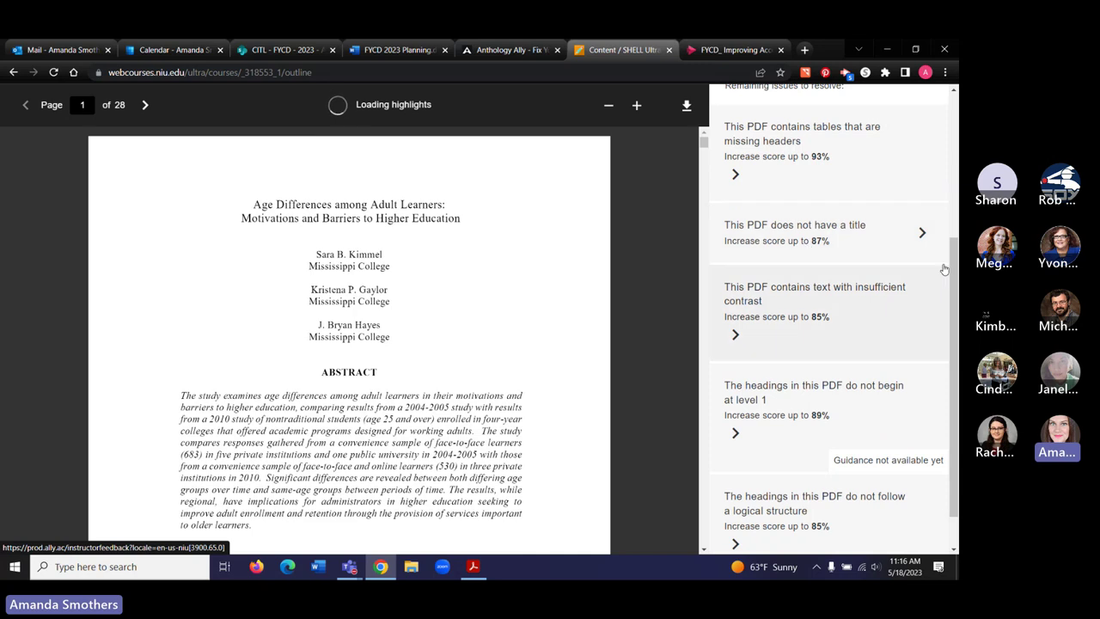
pyautogui.moveTo(954, 275); pyautogui.dragTo(954, 305)
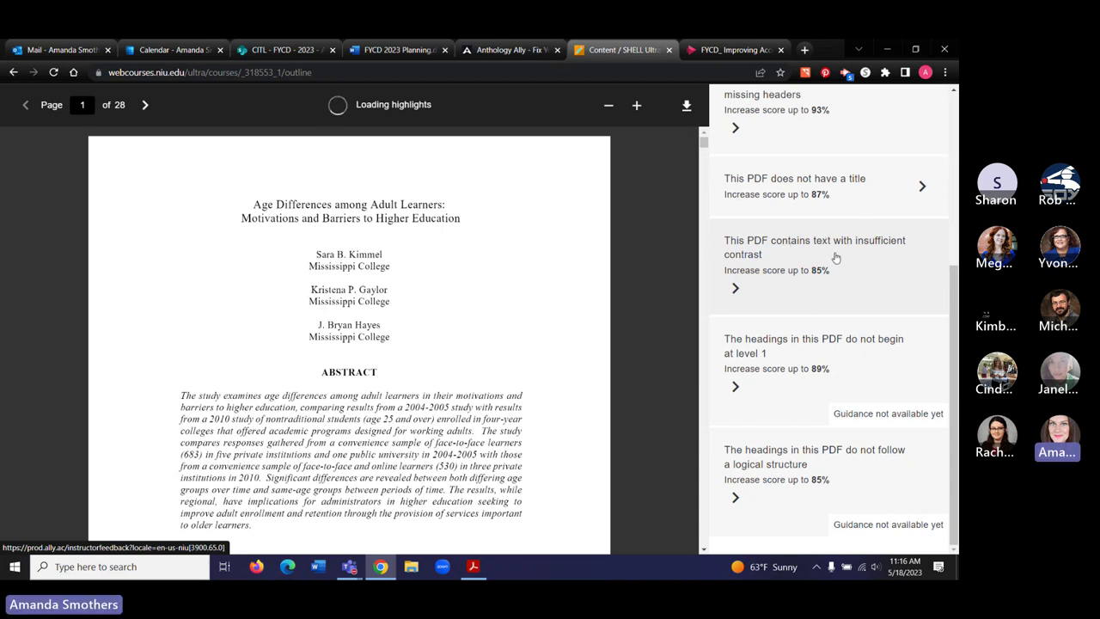
pyautogui.click(762, 261)
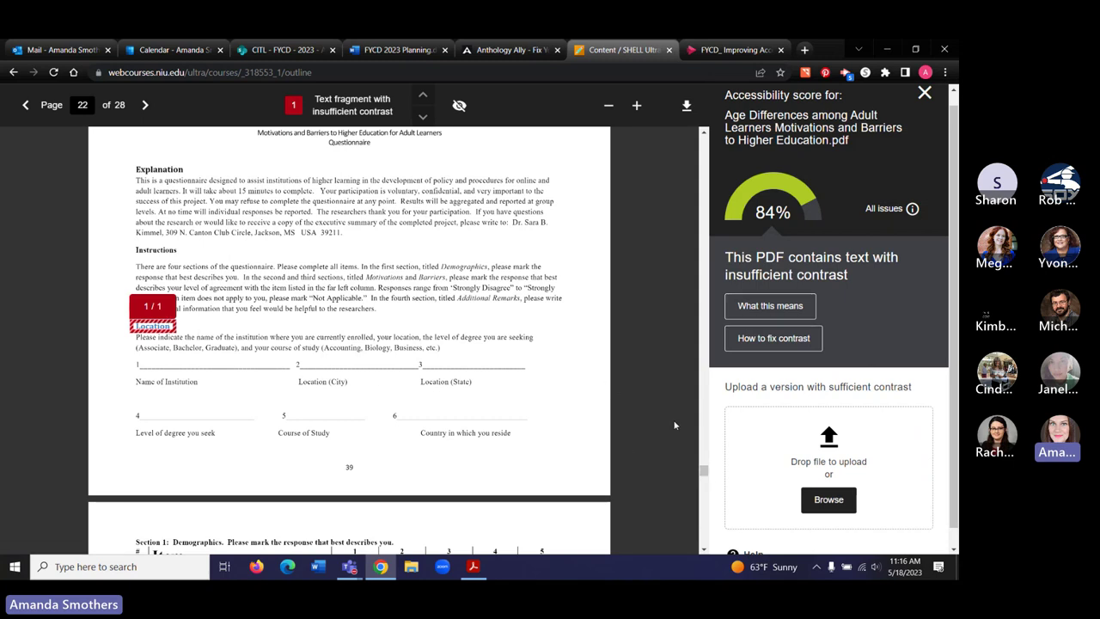
# Step: Return to the list of all issues and open the one about headings not beginning at level 1
pyautogui.click(891, 208)
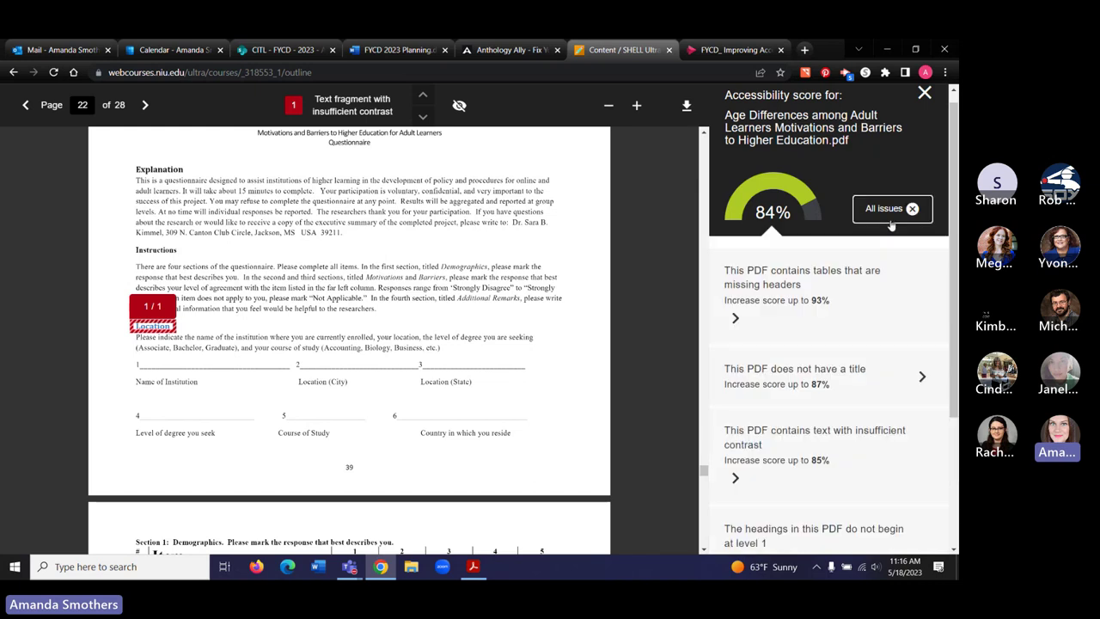
pyautogui.scroll(-3, 788, 352)
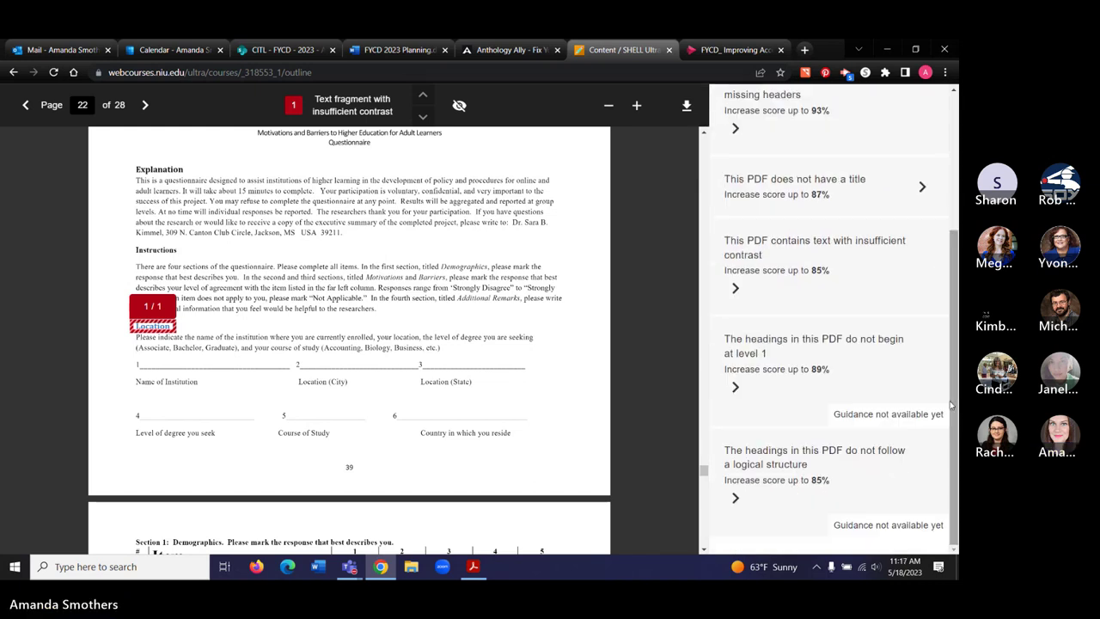
pyautogui.click(807, 343)
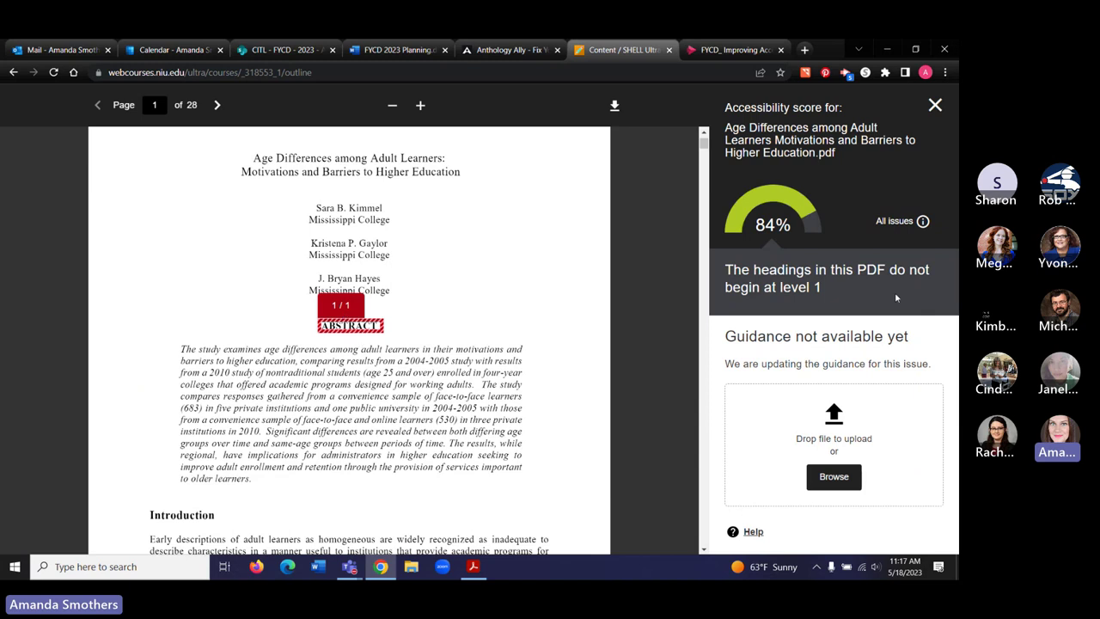
# Step: Return to the list of all issues and open the one about headings not following a logical structure
pyautogui.click(880, 224)
pyautogui.scroll(-5, 834, 344)
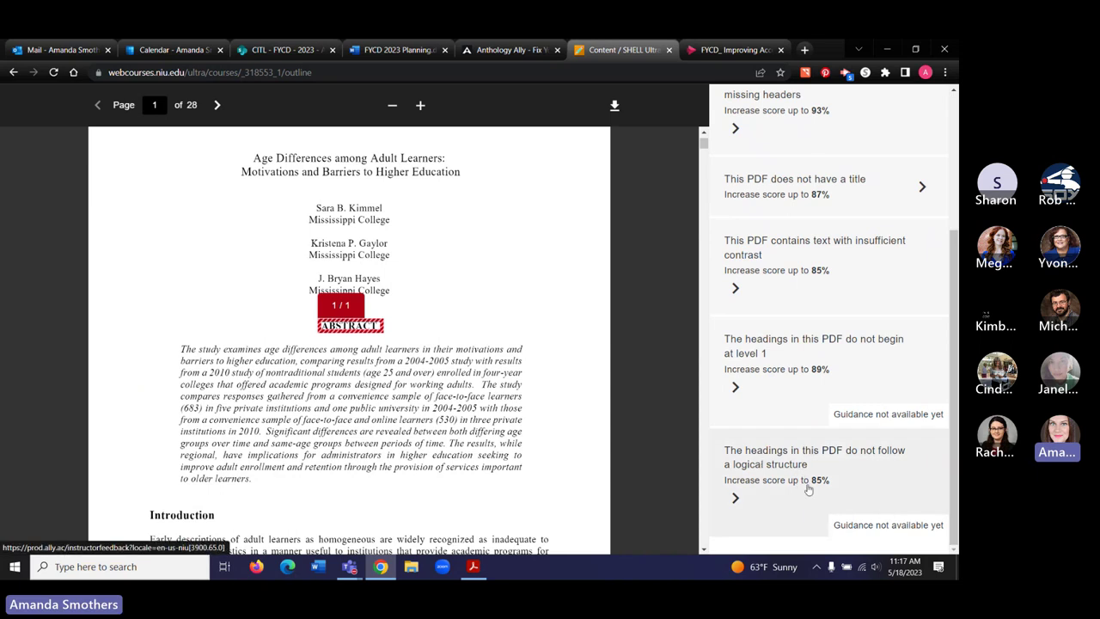
pyautogui.click(759, 468)
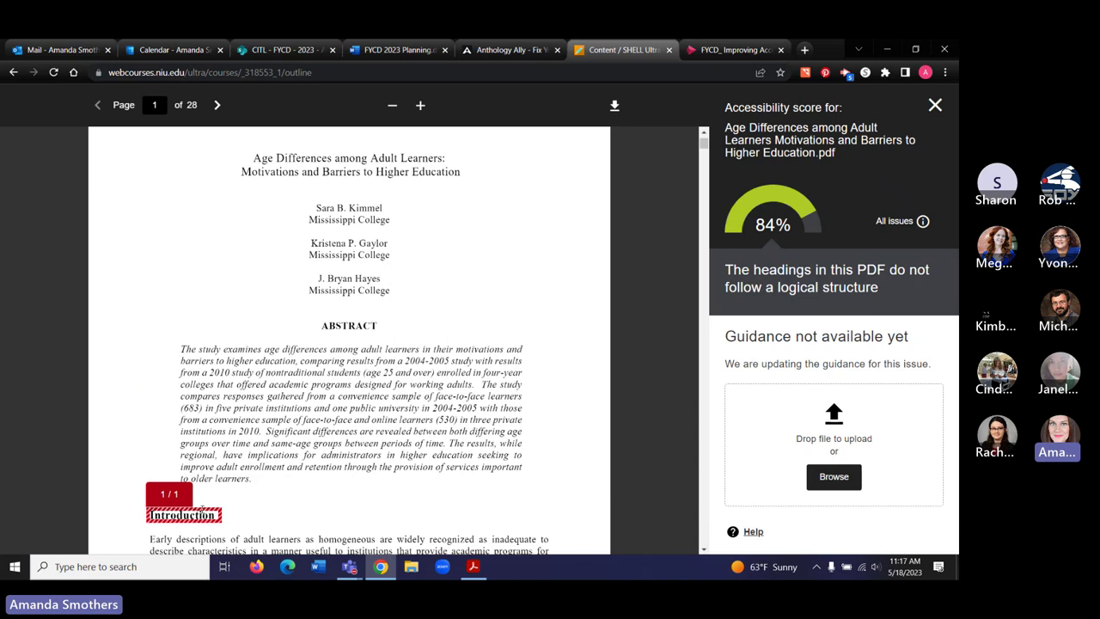
# Step: Review the full list of Ally issues for the Age Differences PDF and return to the logical heading structure issue
pyautogui.click(899, 225)
pyautogui.scroll(-3, 954, 316)
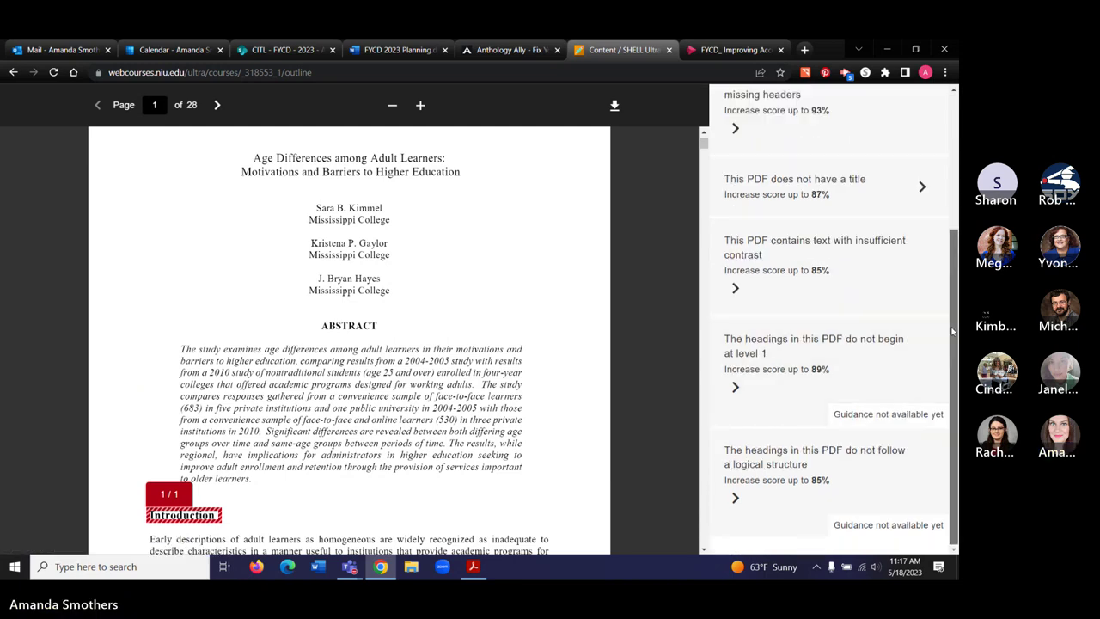
pyautogui.scroll(3, 953, 331)
pyautogui.scroll(-3, 951, 257)
pyautogui.scroll(2, 950, 199)
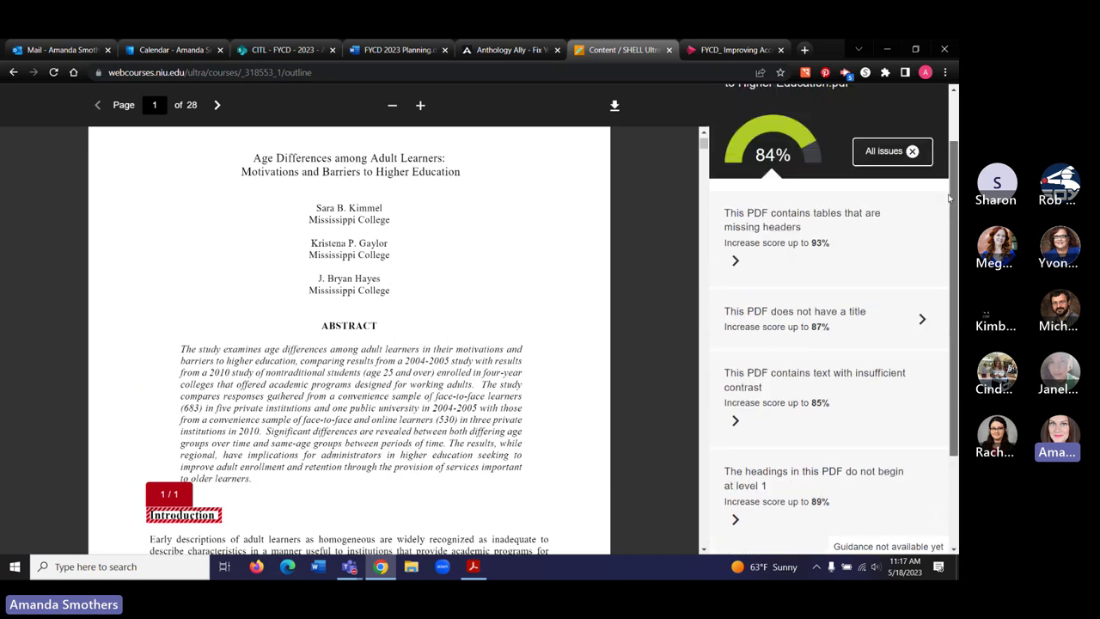
pyautogui.scroll(2, 950, 199)
pyautogui.scroll(-3, 940, 436)
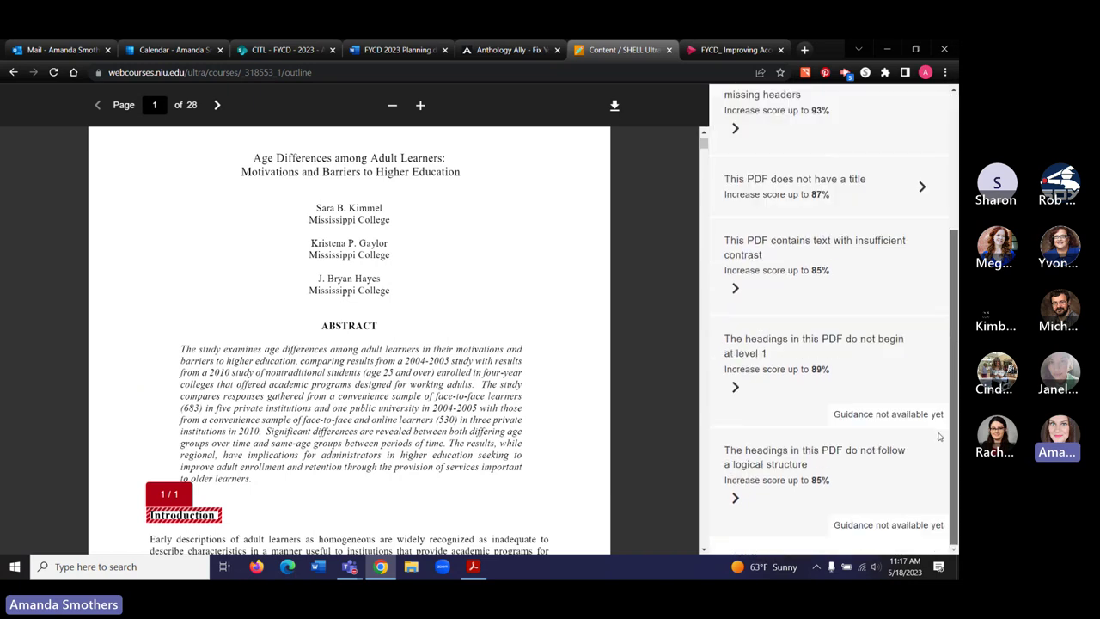
pyautogui.scroll(3, 939, 435)
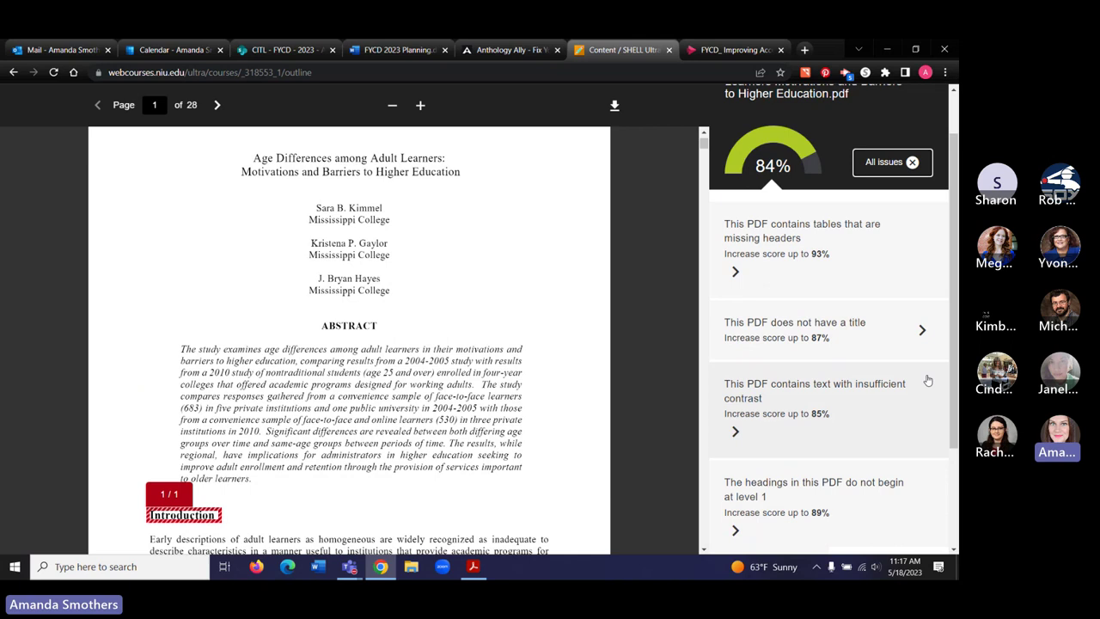
pyautogui.scroll(1, 952, 365)
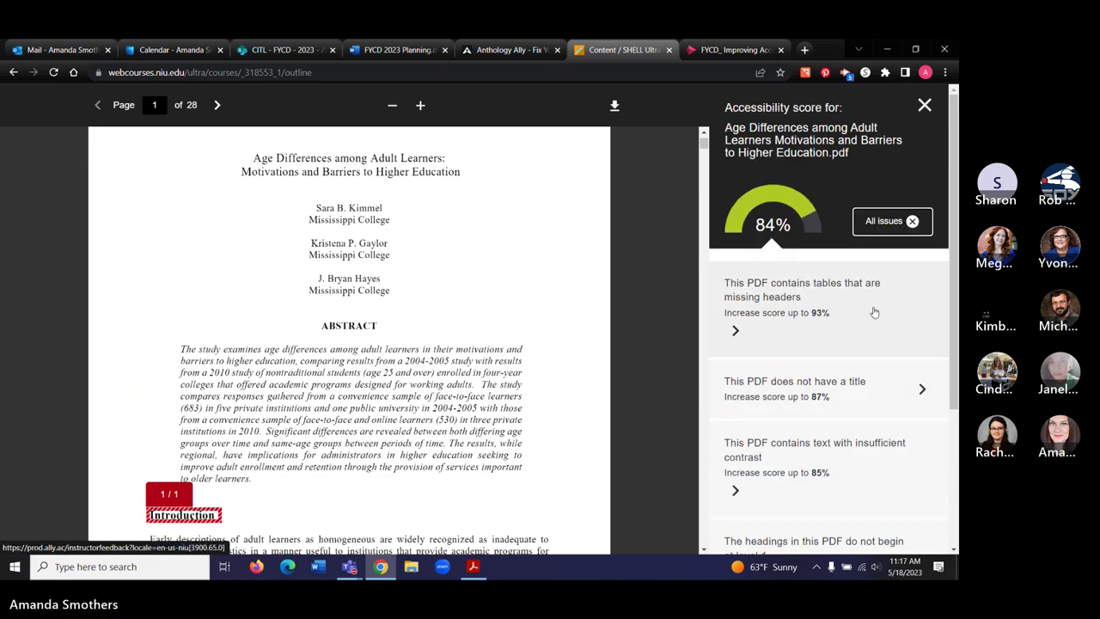
pyautogui.click(911, 222)
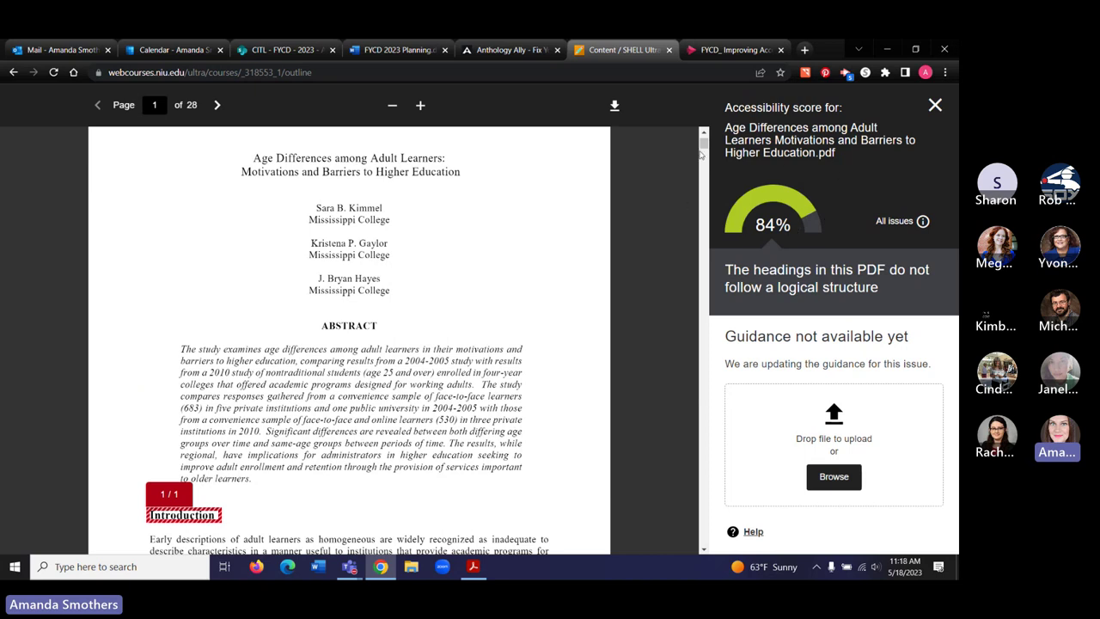
pyautogui.scroll(1, 704, 144)
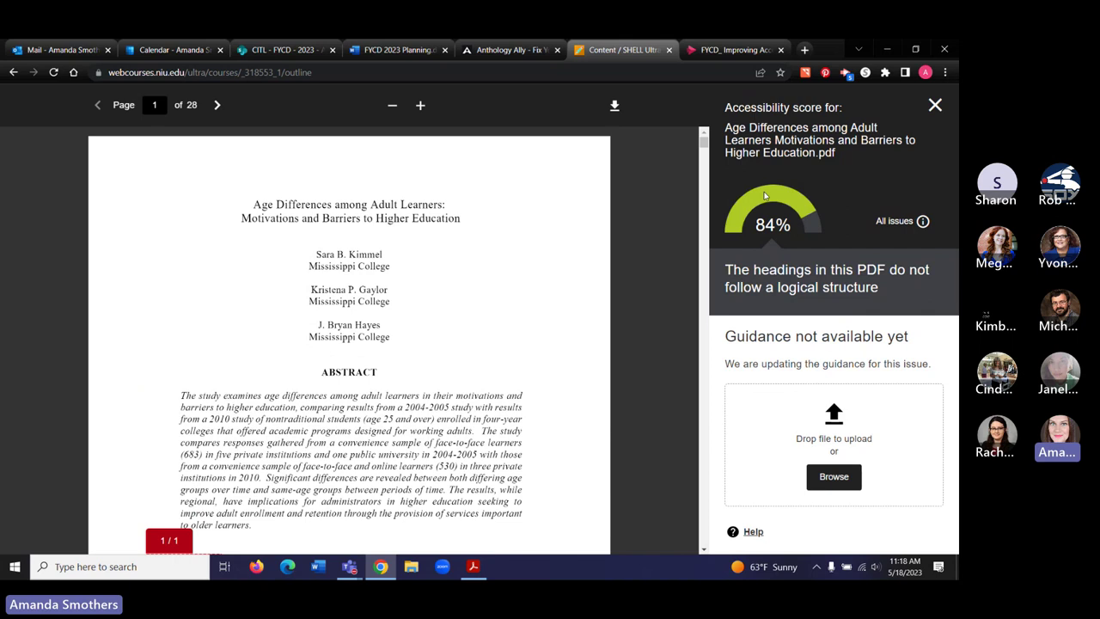
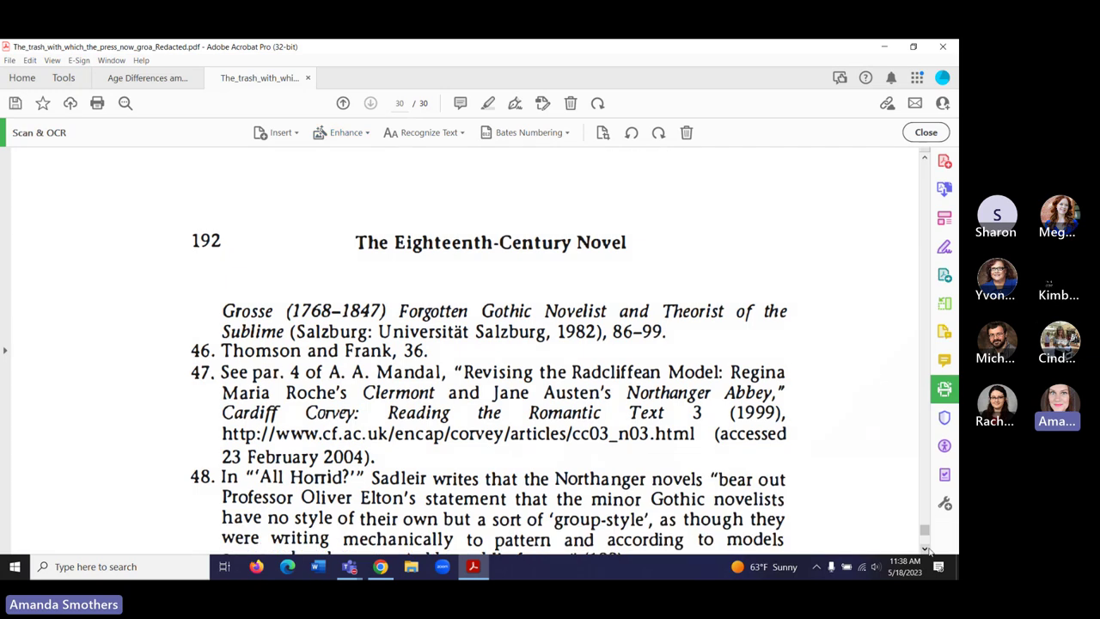
# Step: Recognize the text on all pages of The_trash_with_which_the_press_now_groa_Redacted.pdf in English (US)
pyautogui.moveTo(924, 532); pyautogui.dragTo(922, 516)
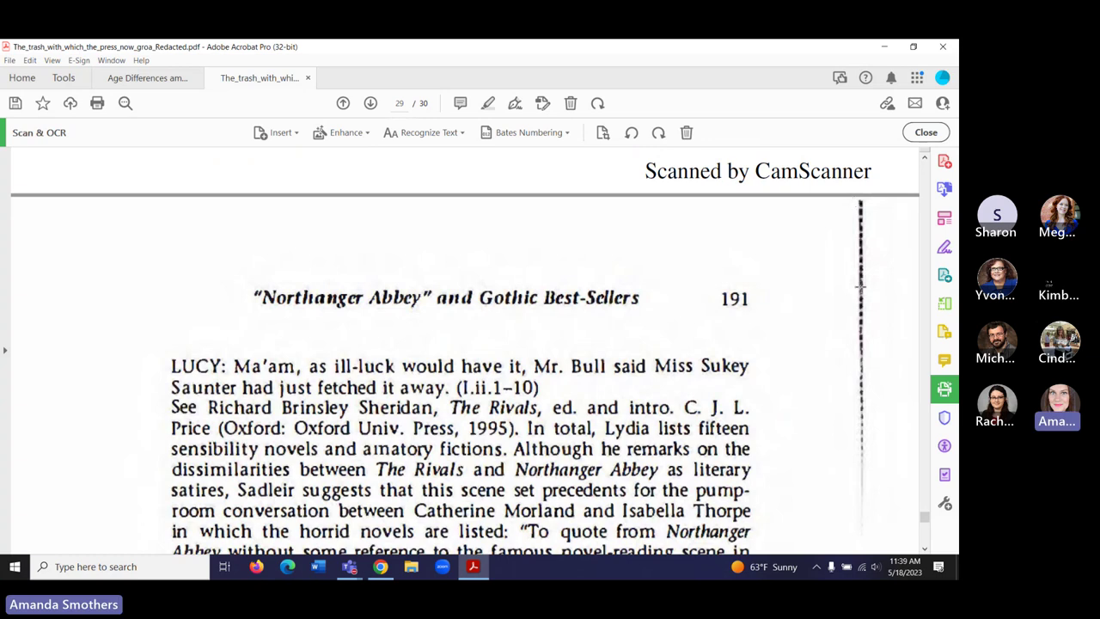
pyautogui.scroll(2, 925, 525)
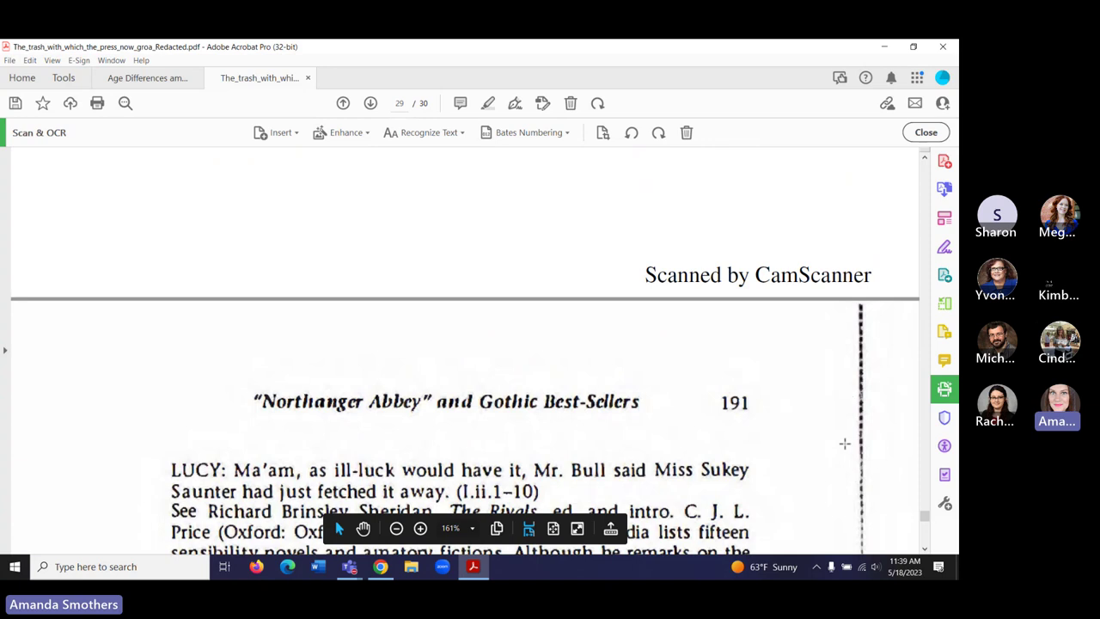
pyautogui.scroll(3, 924, 515)
pyautogui.moveTo(925, 516); pyautogui.dragTo(925, 170)
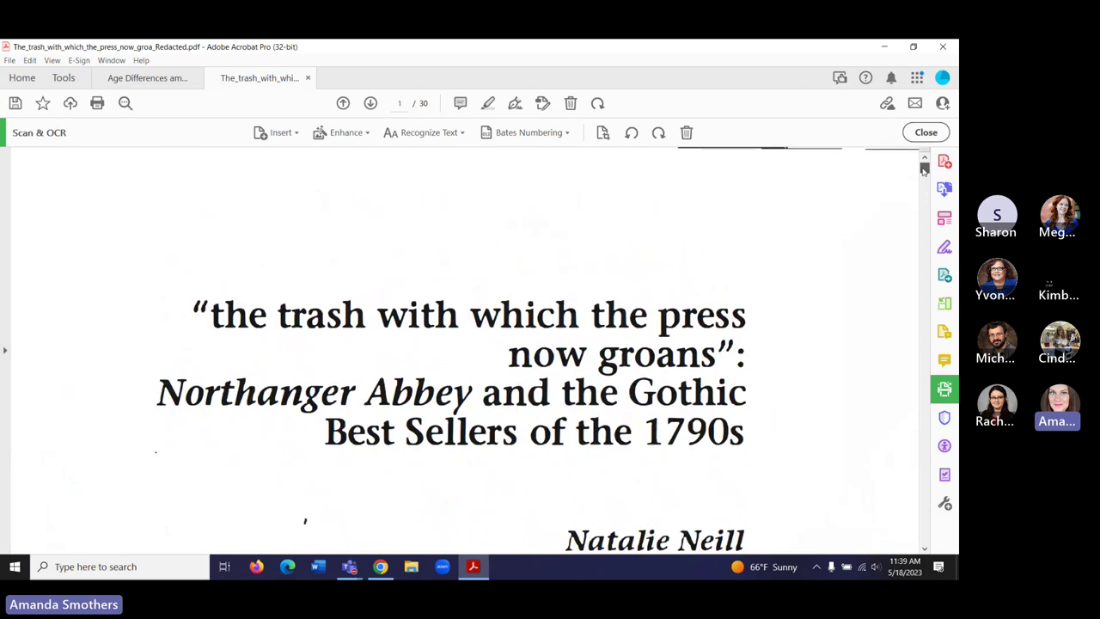
pyautogui.click(421, 135)
pyautogui.click(431, 154)
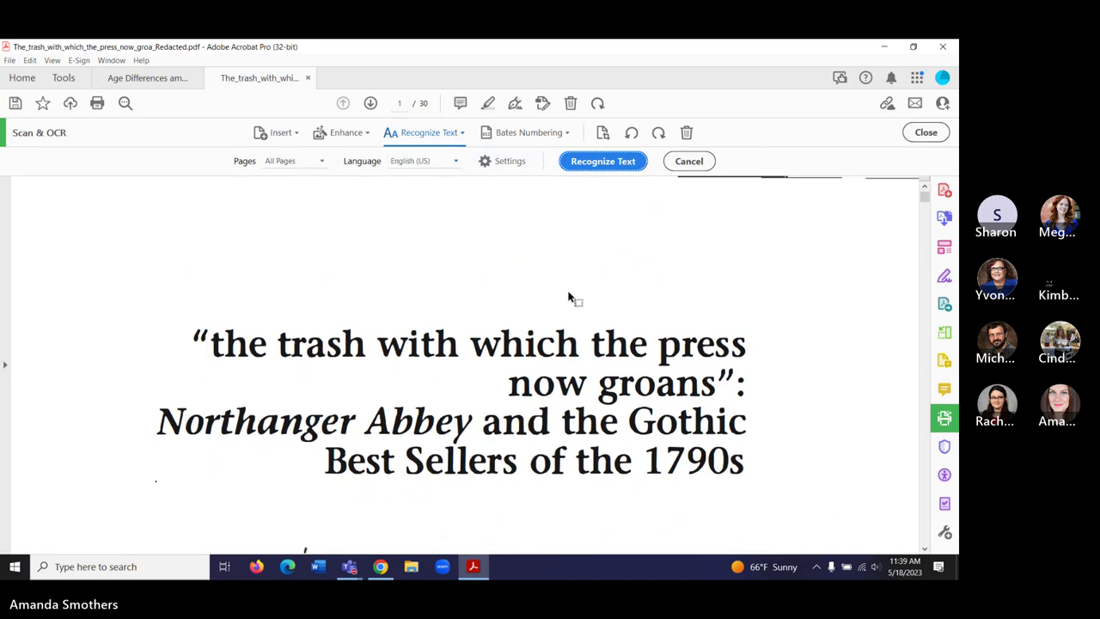
pyautogui.click(599, 162)
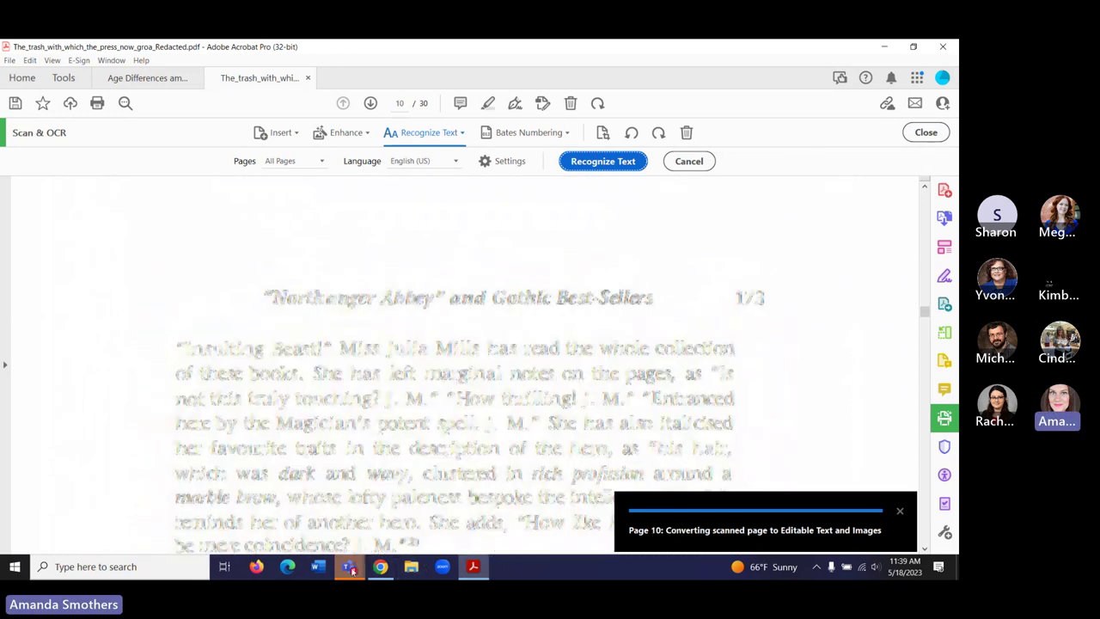
# Step: Close the Scan & OCR tool and save the text-recognized PDF
pyautogui.moveTo(352, 571)
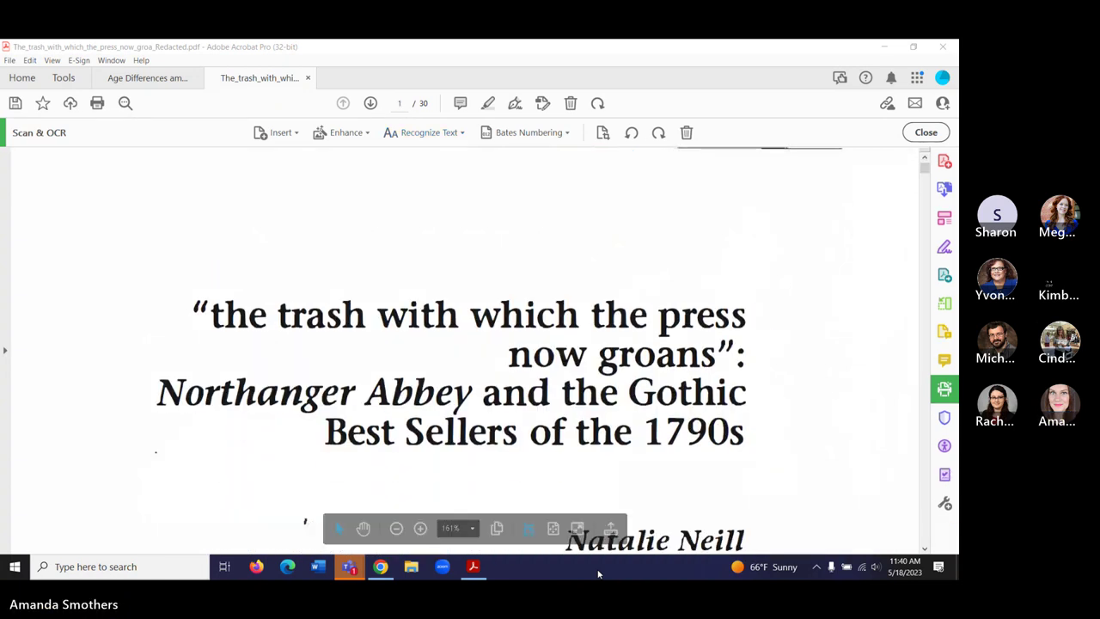
pyautogui.click(926, 163)
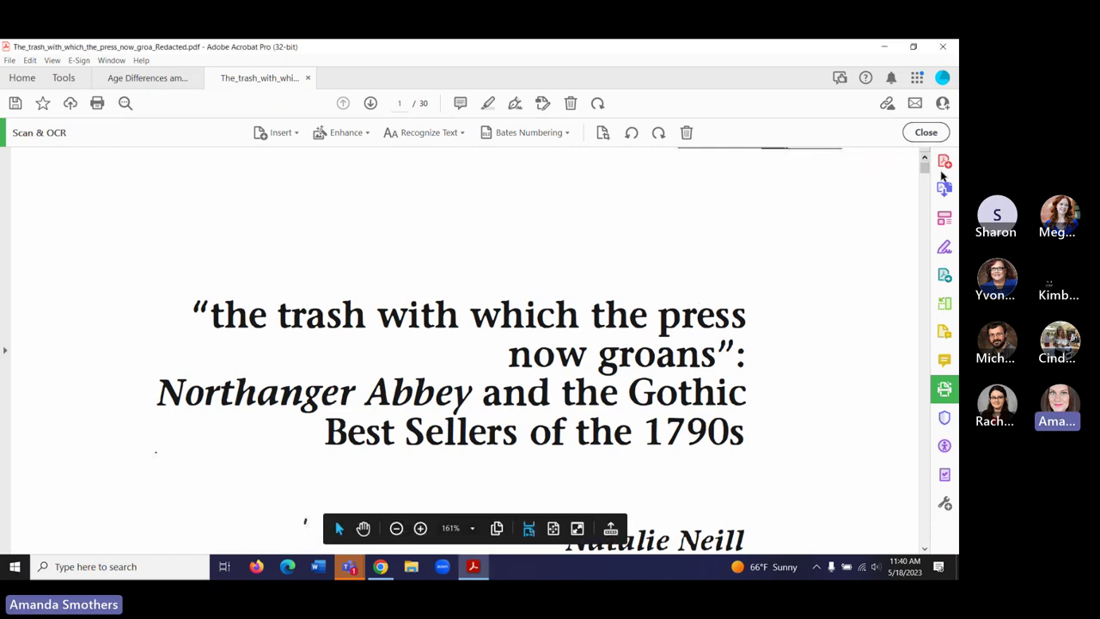
pyautogui.click(926, 132)
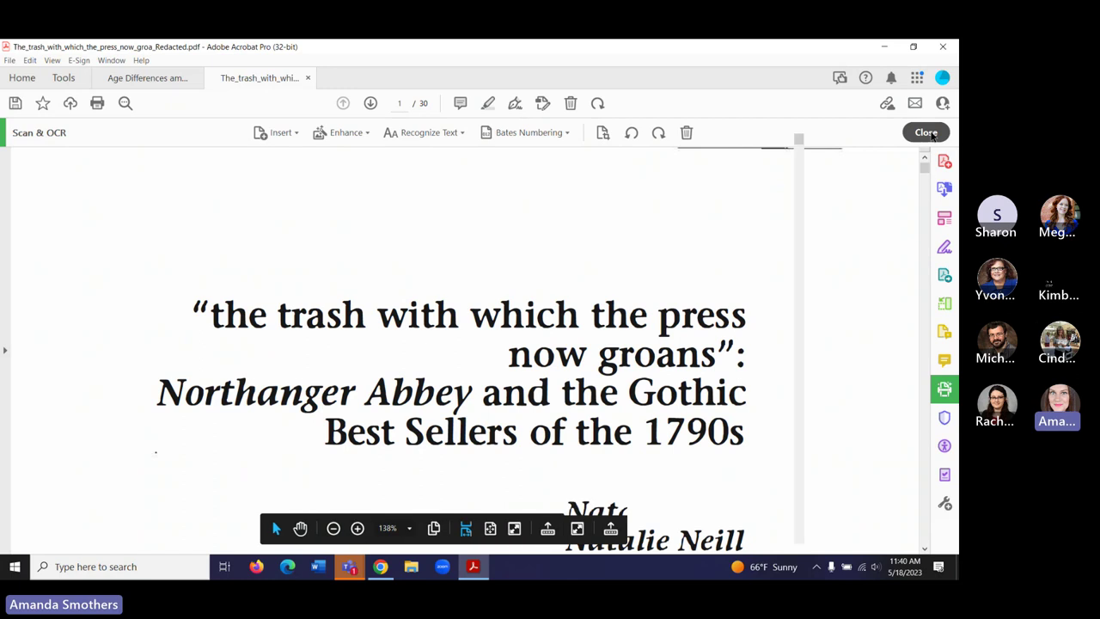
pyautogui.click(15, 104)
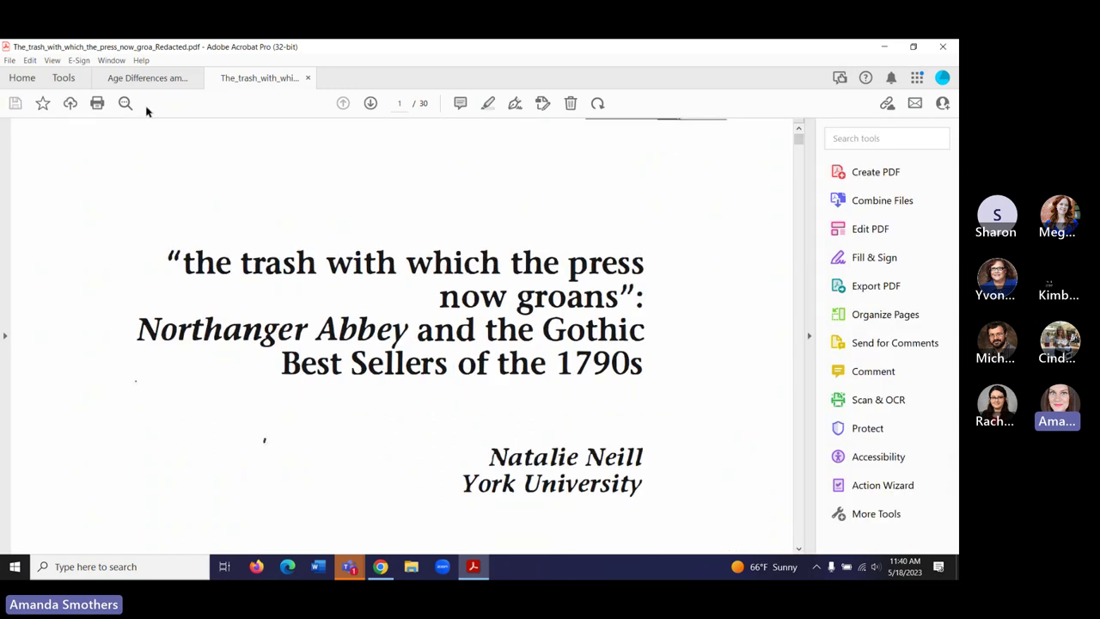
# Step: Run an Accessibility Check on the scanned PDF and expand the Document issues in the results
pyautogui.click(874, 460)
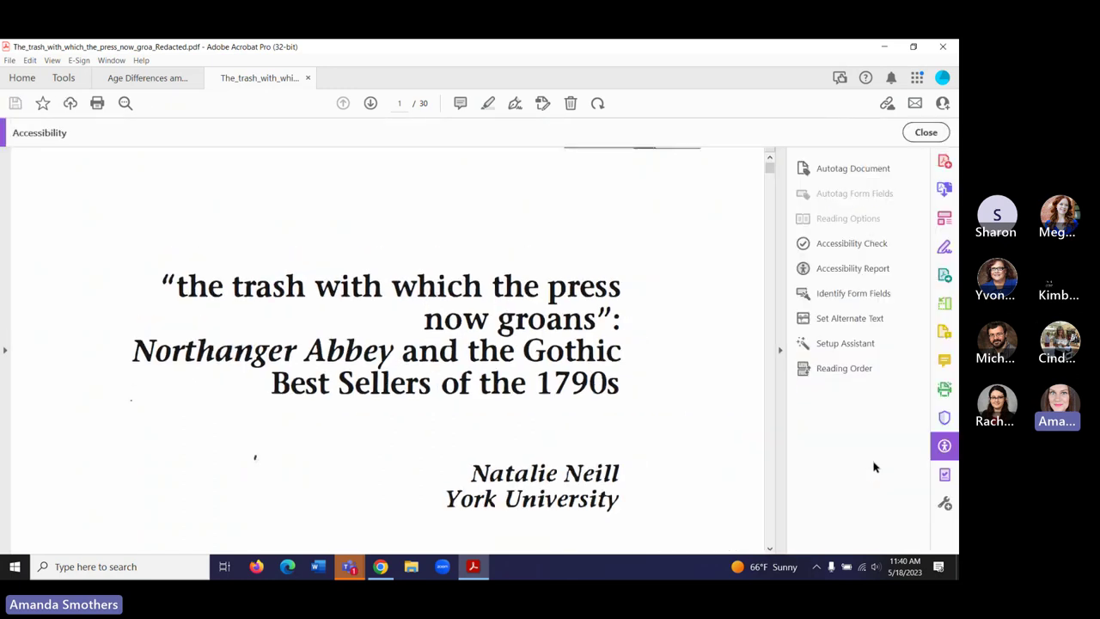
pyautogui.click(842, 246)
pyautogui.click(555, 486)
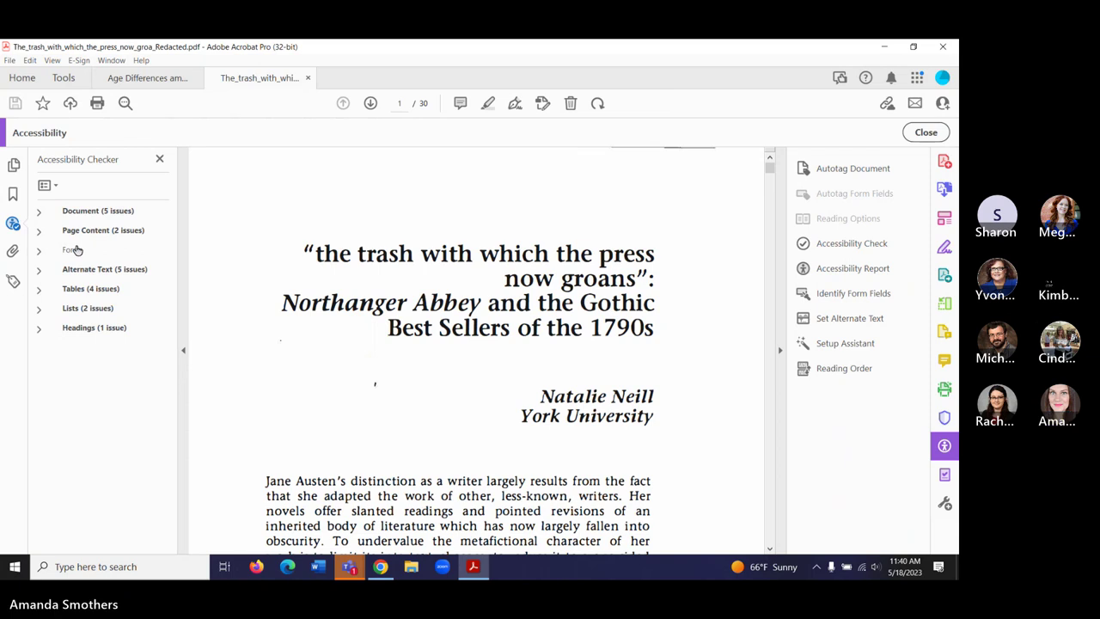
pyautogui.click(38, 211)
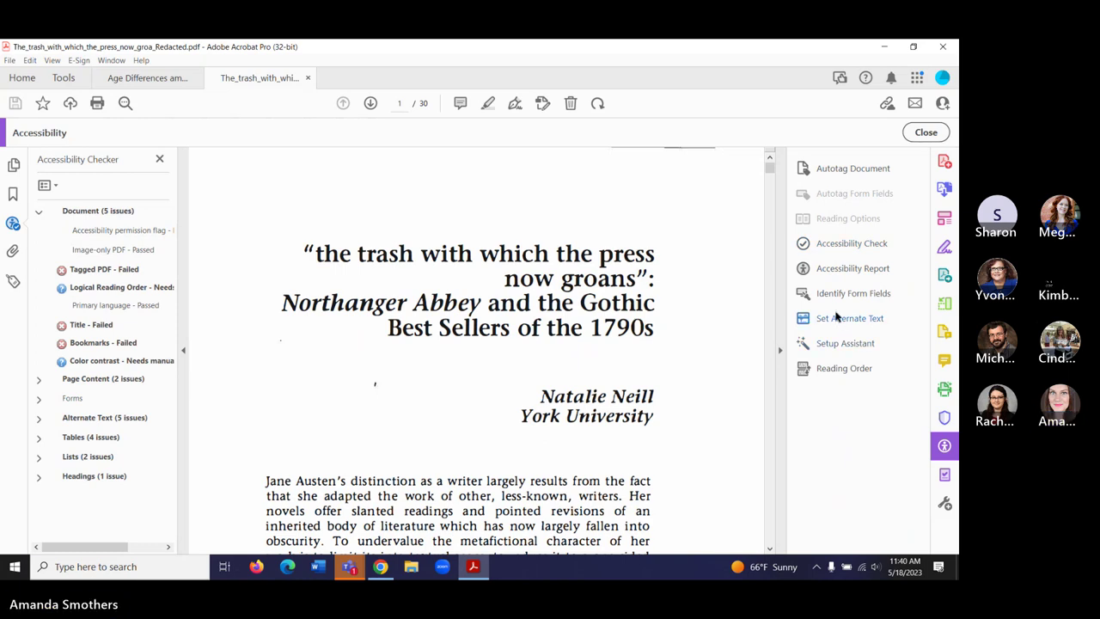
# Step: Autotag the scanned document, close the Recognition Report and save the PDF
pyautogui.click(835, 174)
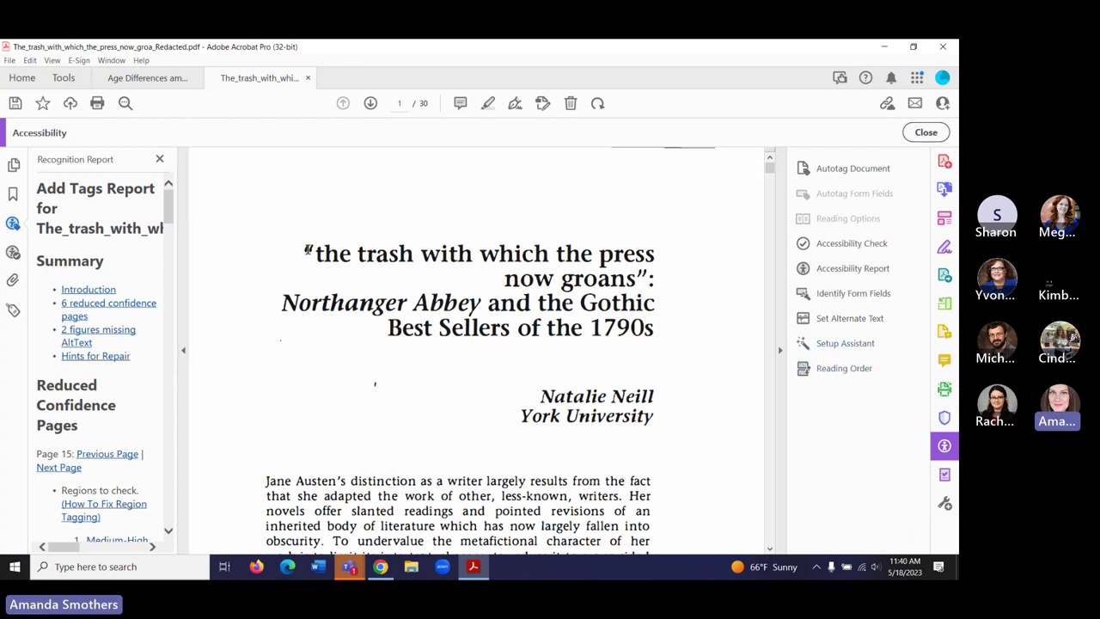
pyautogui.moveTo(160, 158); pyautogui.dragTo(300, 197)
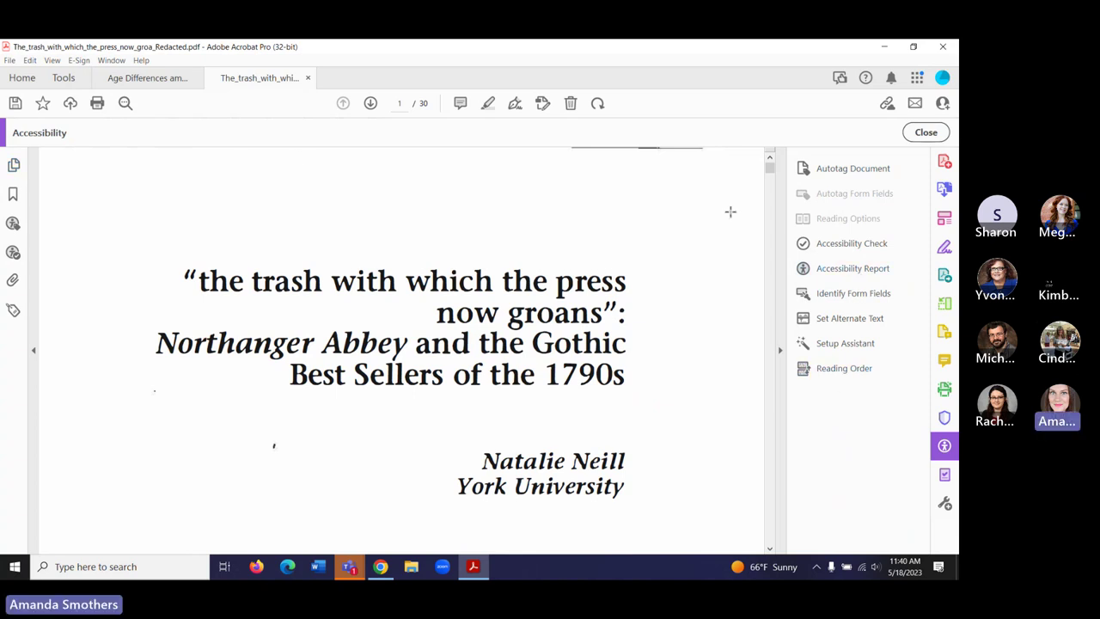
pyautogui.click(14, 103)
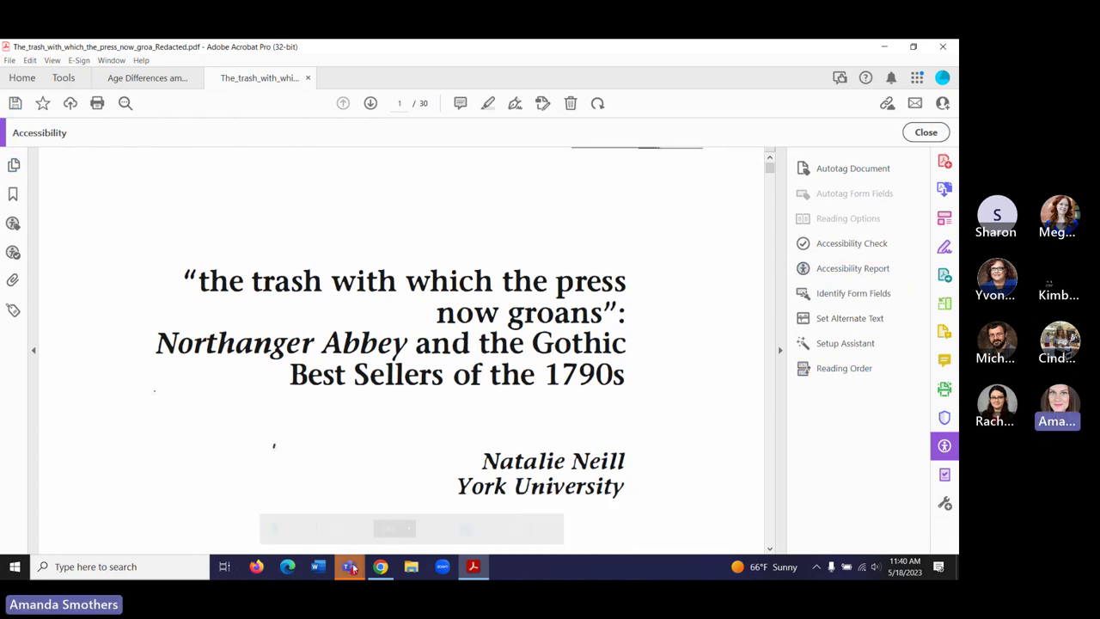
# Step: Switch to the Blackboard course in Chrome, close the Ally feedback and upload The_trash_with_which_the_press_now_groa_Redacted.pdf above the existing PDF with view and download allowed
pyautogui.moveTo(380, 567)
pyautogui.click(239, 481)
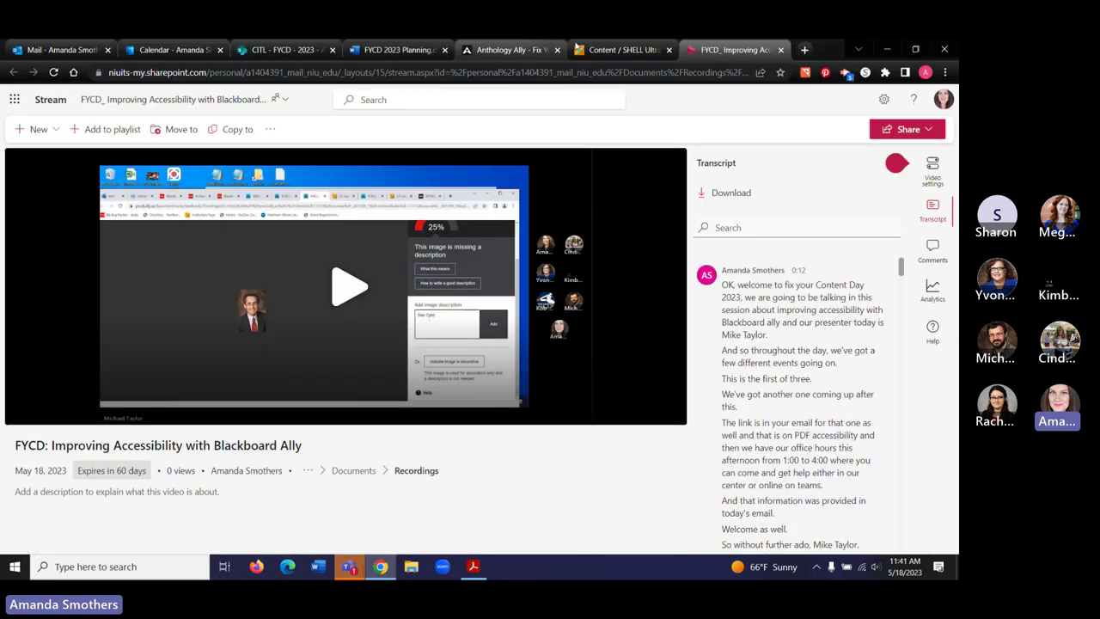
pyautogui.click(576, 52)
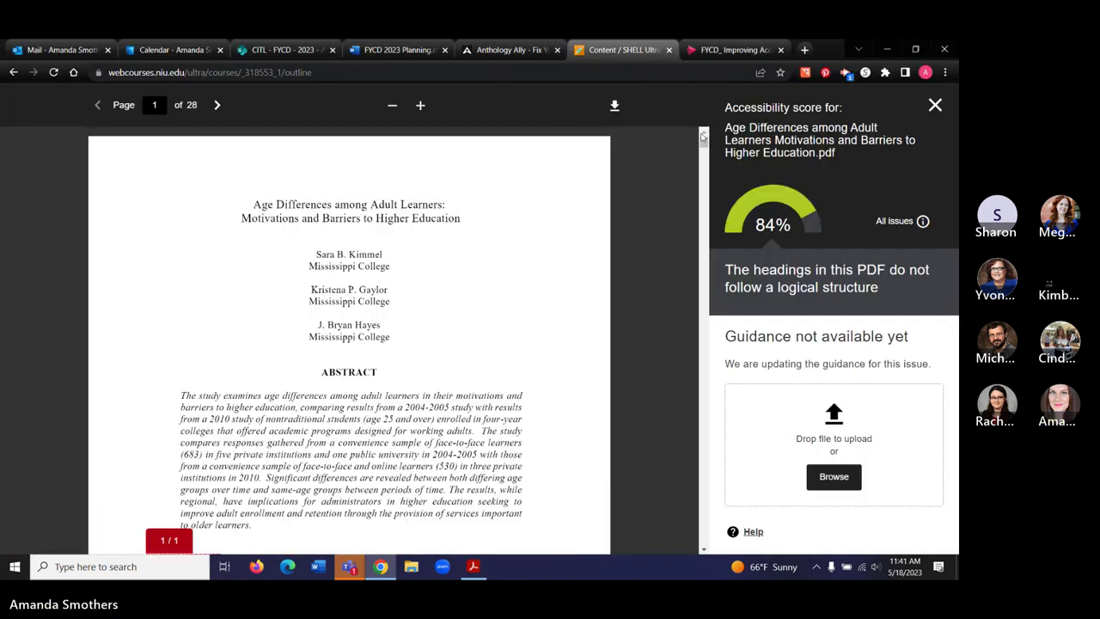
pyautogui.click(936, 104)
pyautogui.click(606, 228)
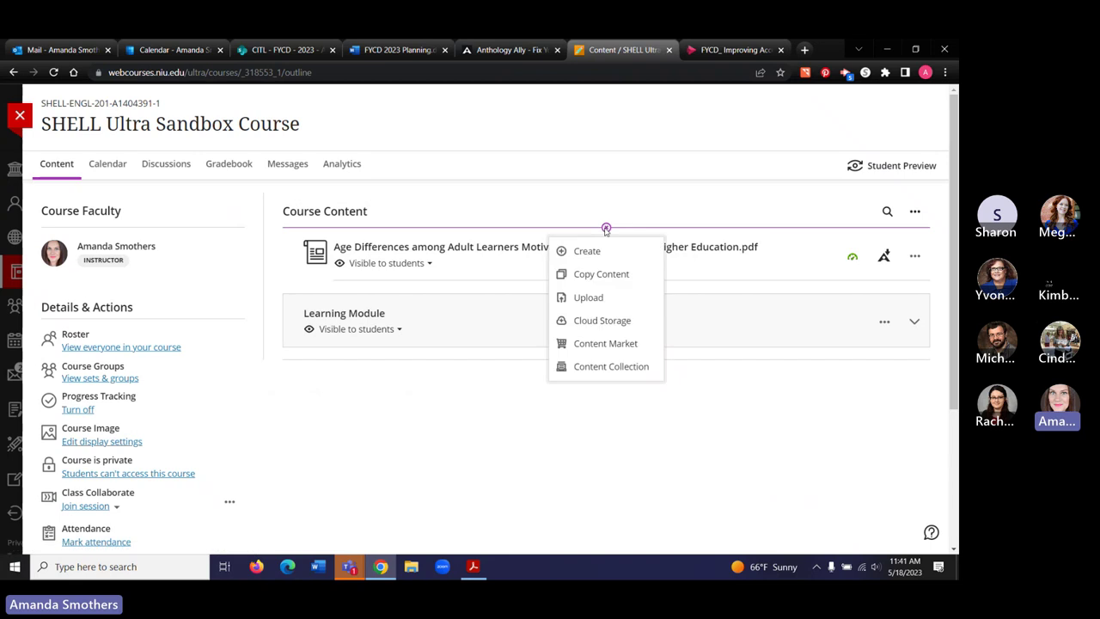
pyautogui.click(588, 298)
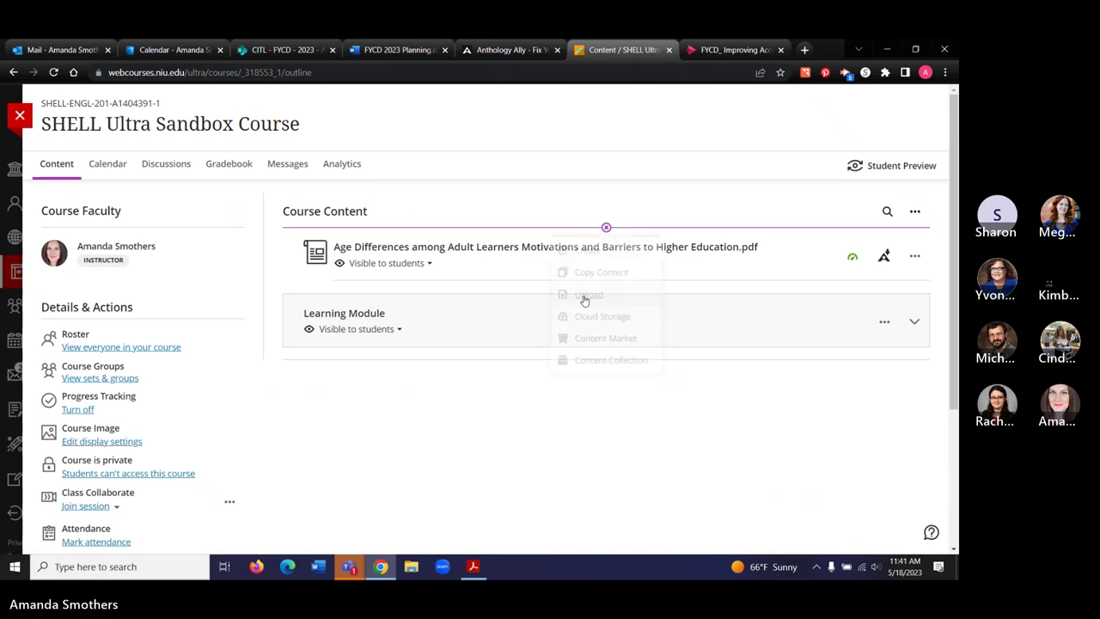
pyautogui.doubleClick(147, 171)
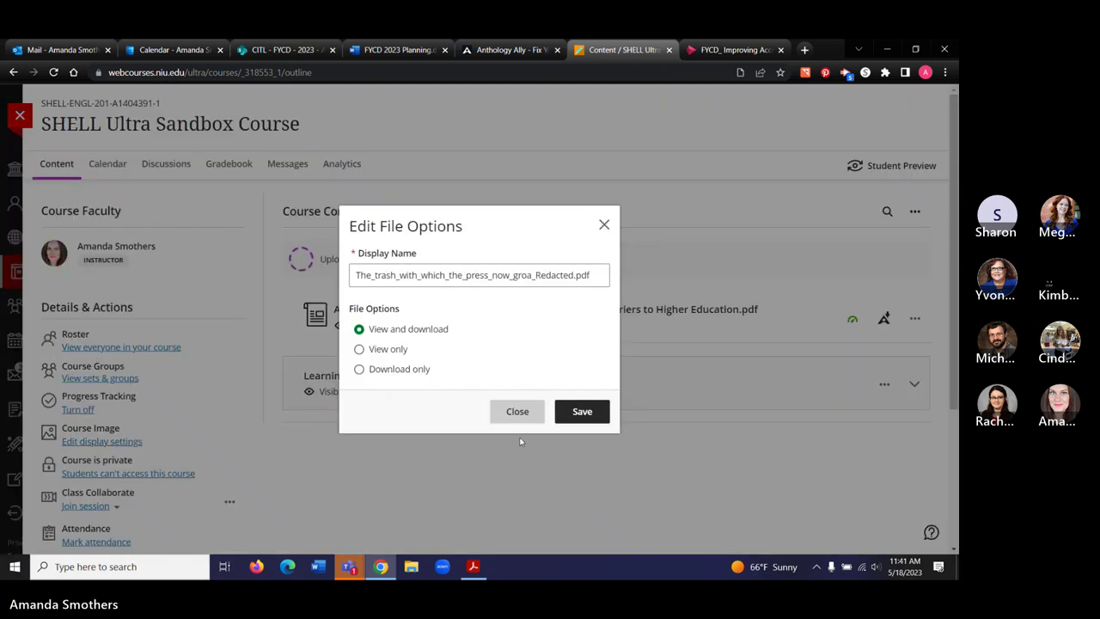
pyautogui.click(579, 408)
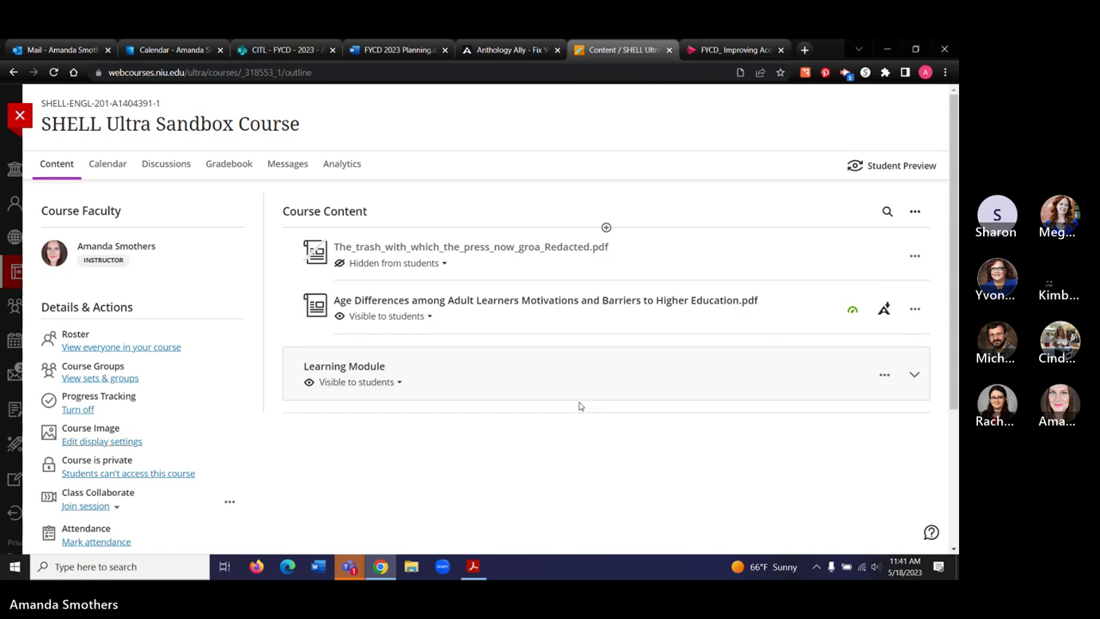
# Step: Make the uploaded The_trash_with_which_the_press_now_groa_Redacted.pdf visible to students
pyautogui.click(393, 263)
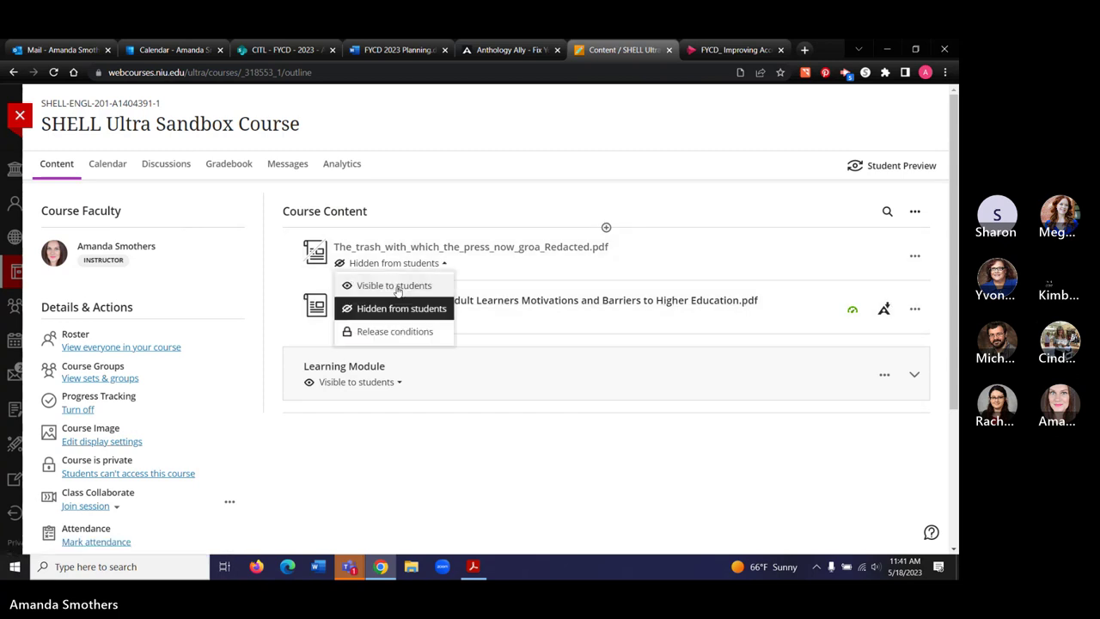
pyautogui.click(393, 285)
pyautogui.scroll(-1, 632, 495)
pyautogui.scroll(1, 614, 251)
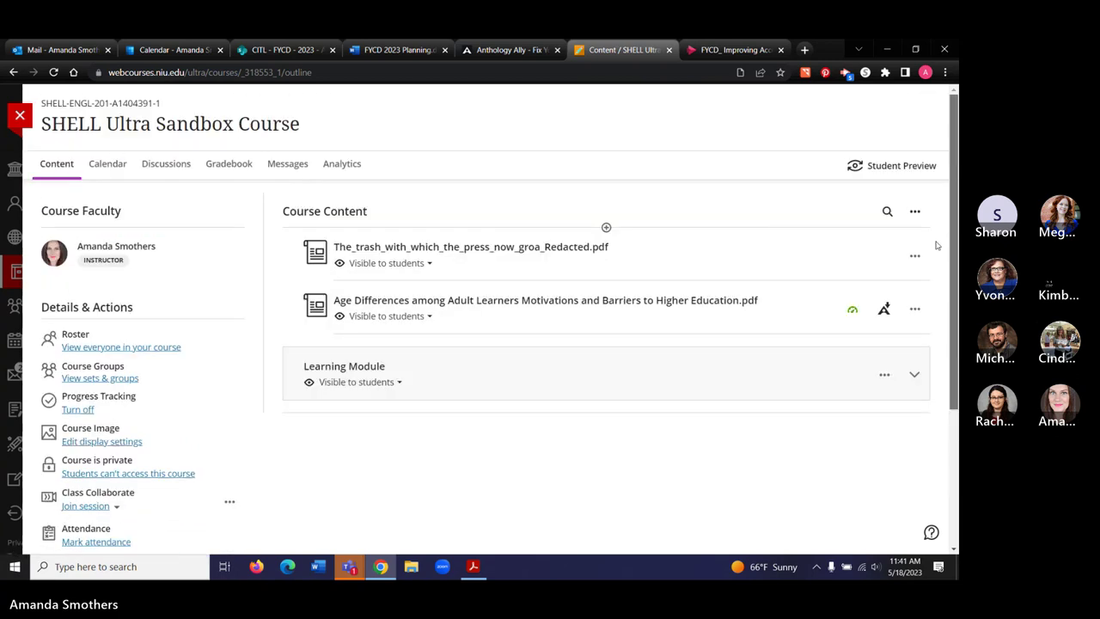
# Step: Reload the course page until the new PDF's Ally score indicator loads, and open its accessibility feedback
pyautogui.click(53, 72)
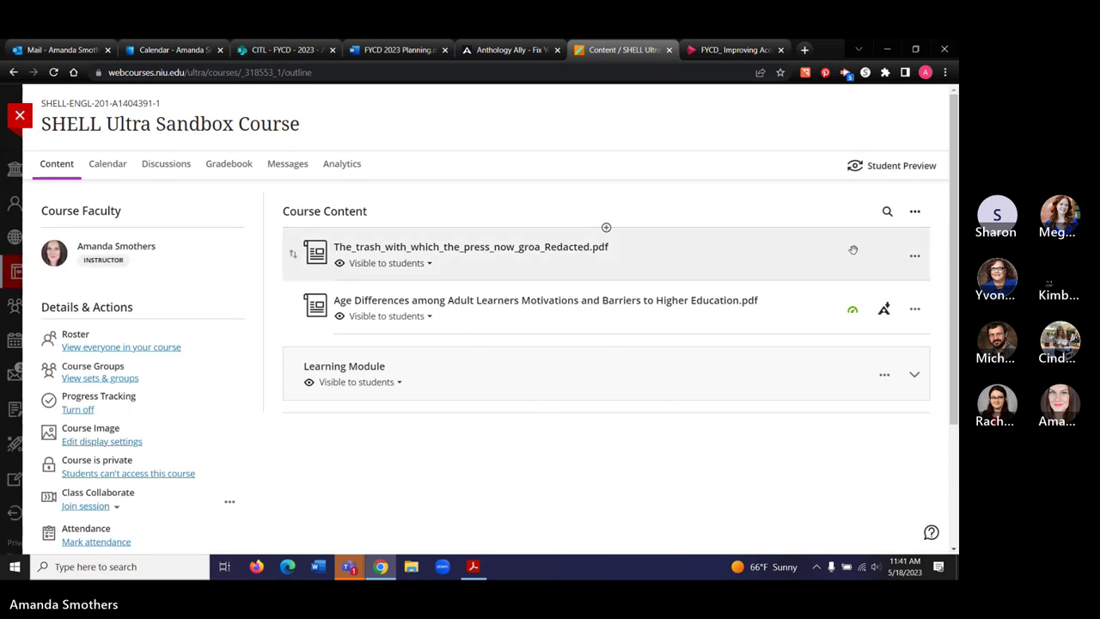
pyautogui.click(53, 73)
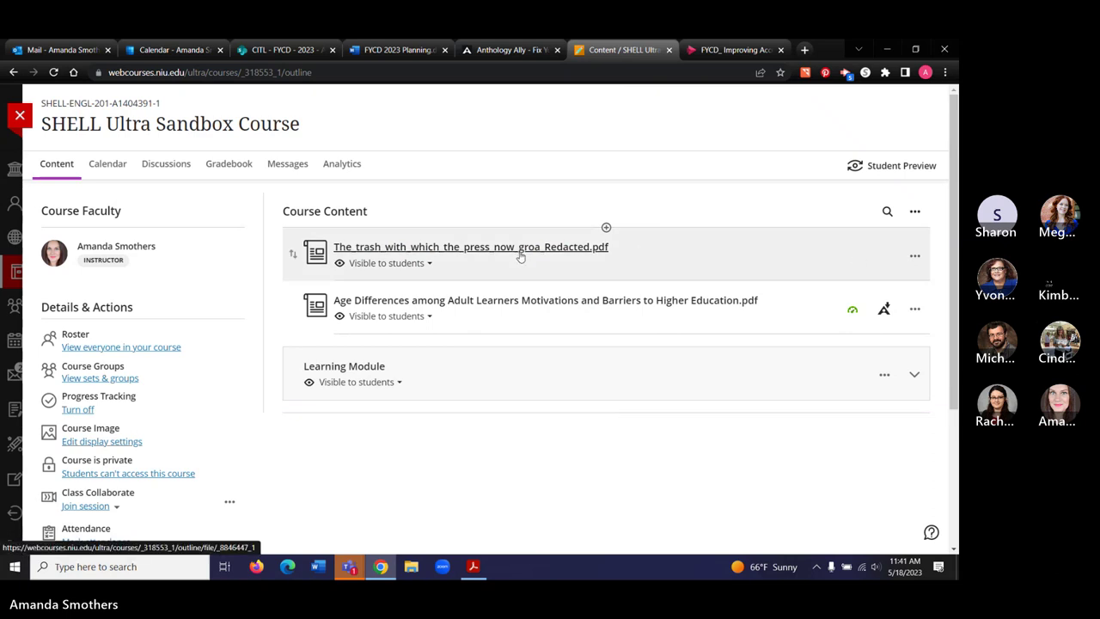
pyautogui.click(53, 74)
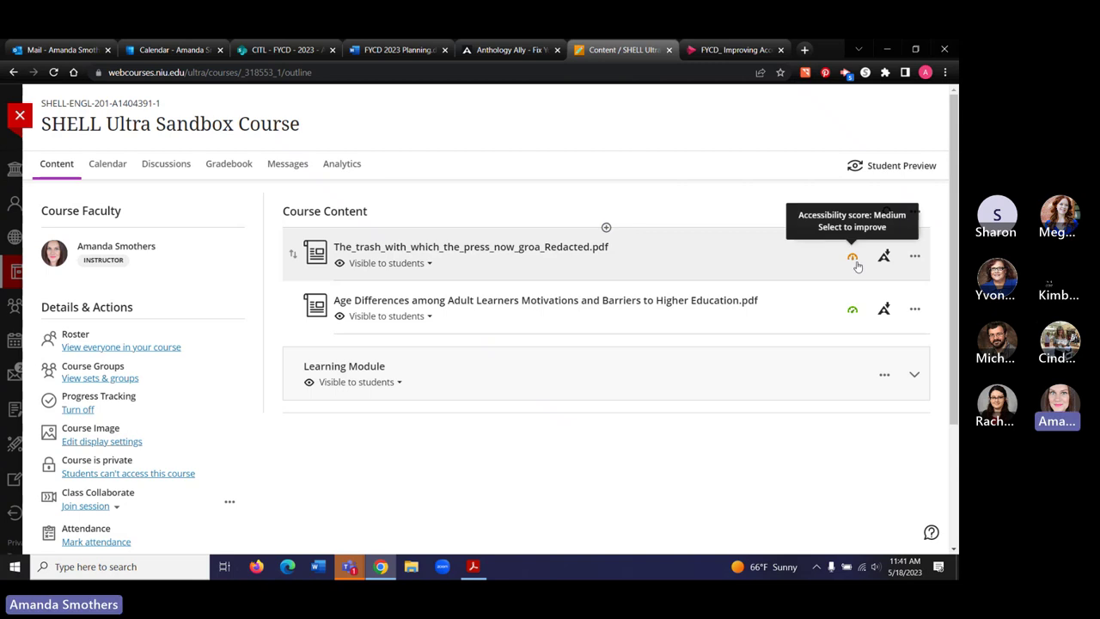
pyautogui.click(852, 258)
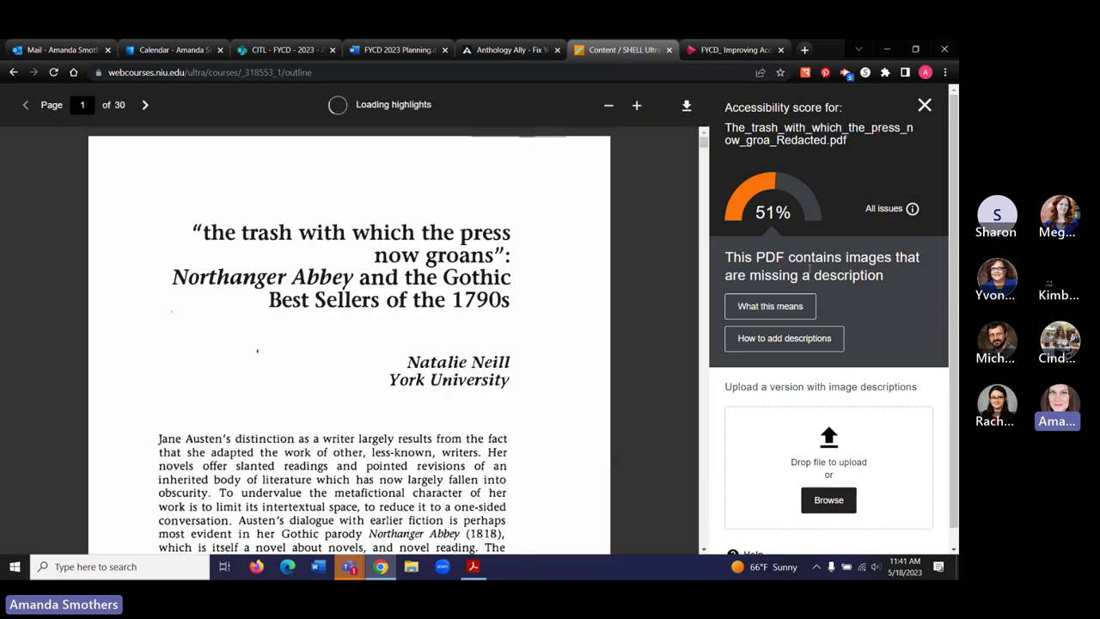
pyautogui.moveTo(703, 144)
pyautogui.mouseDown()
pyautogui.moveTo(703, 172)
pyautogui.moveTo(703, 138)
pyautogui.mouseUp()
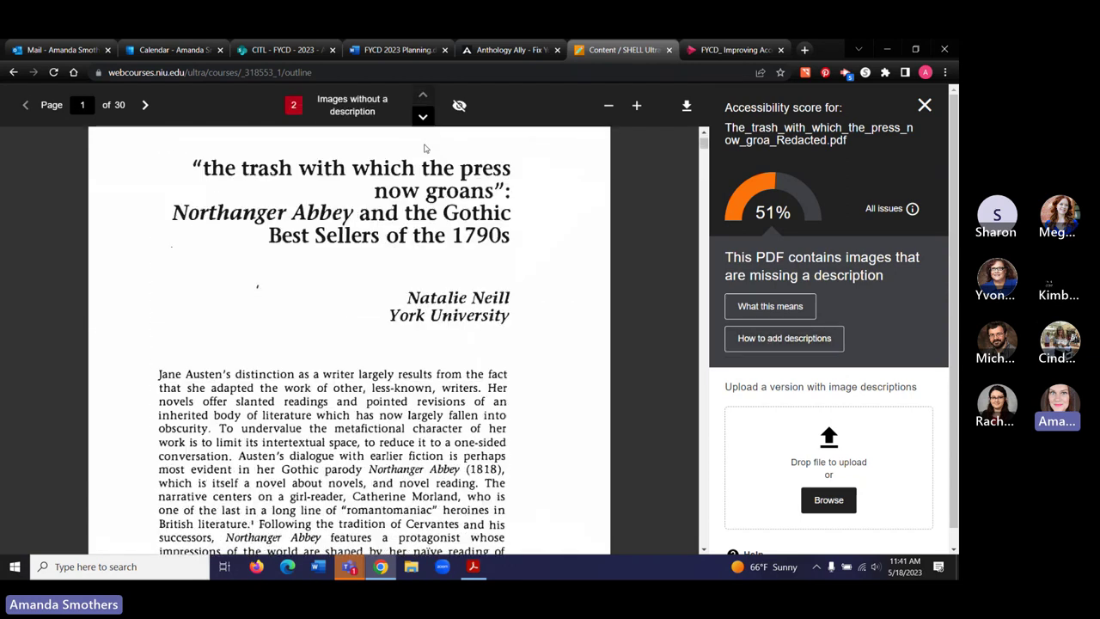